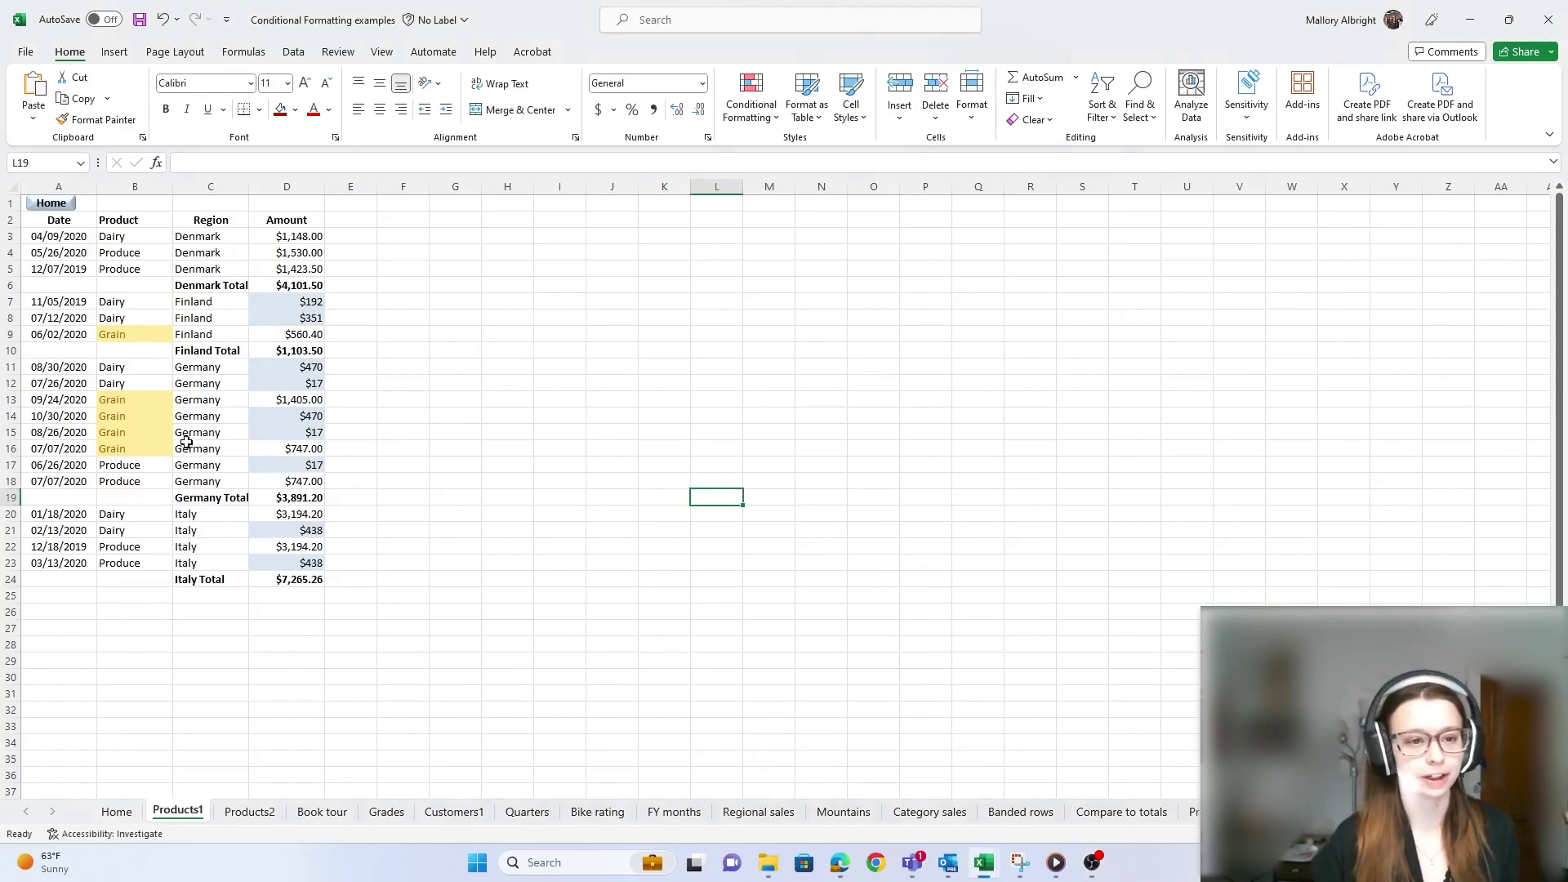
Select the sales data A2:D24 and format it as a table with a light purple style
left_click(167, 370)
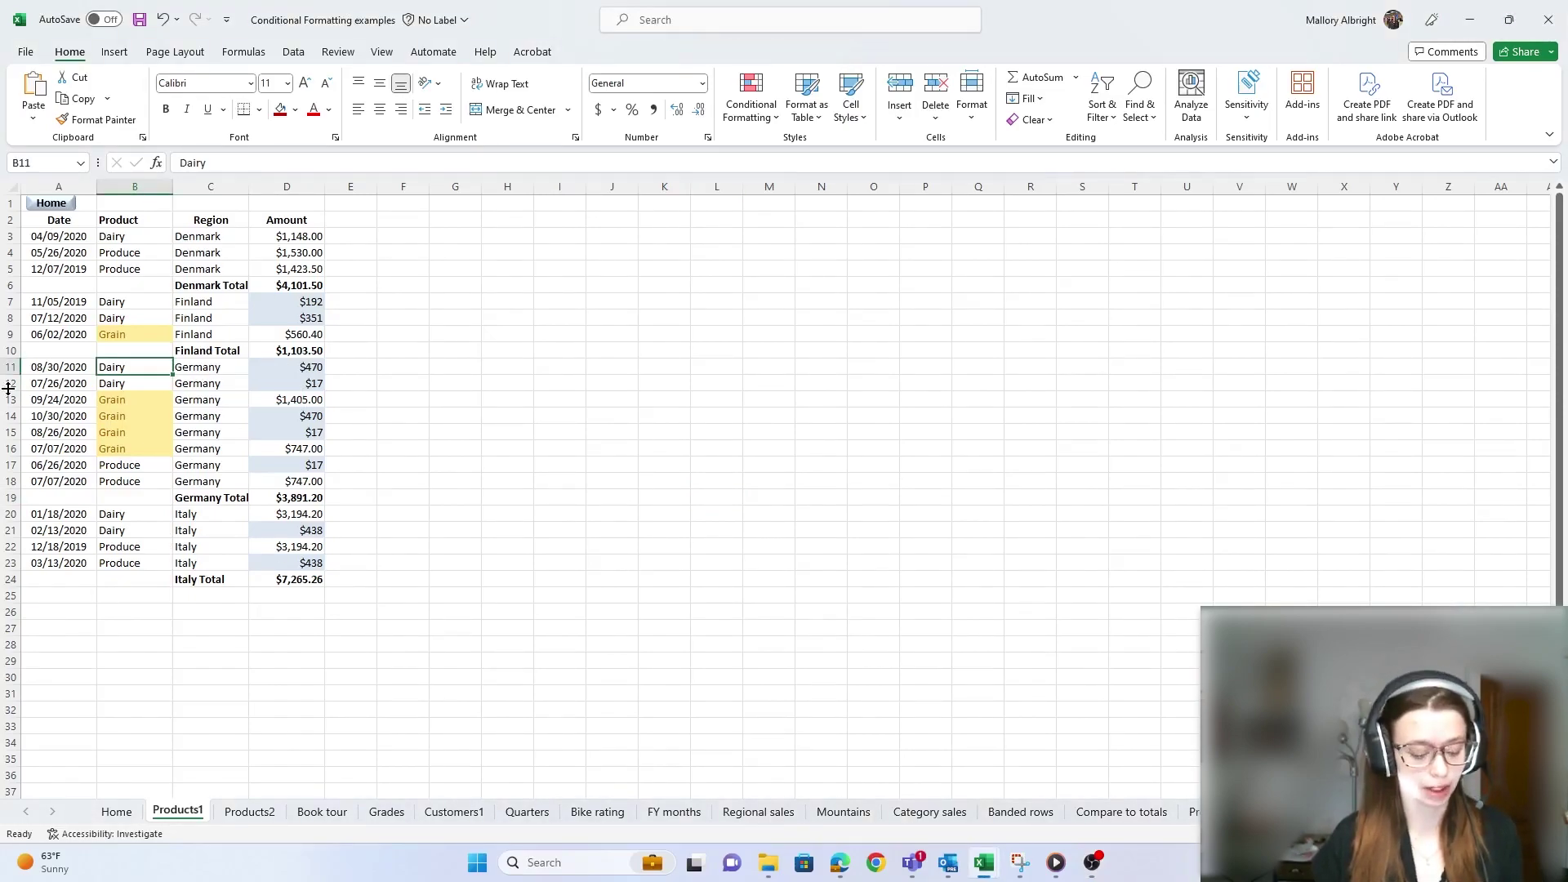
key("ctrl+a")
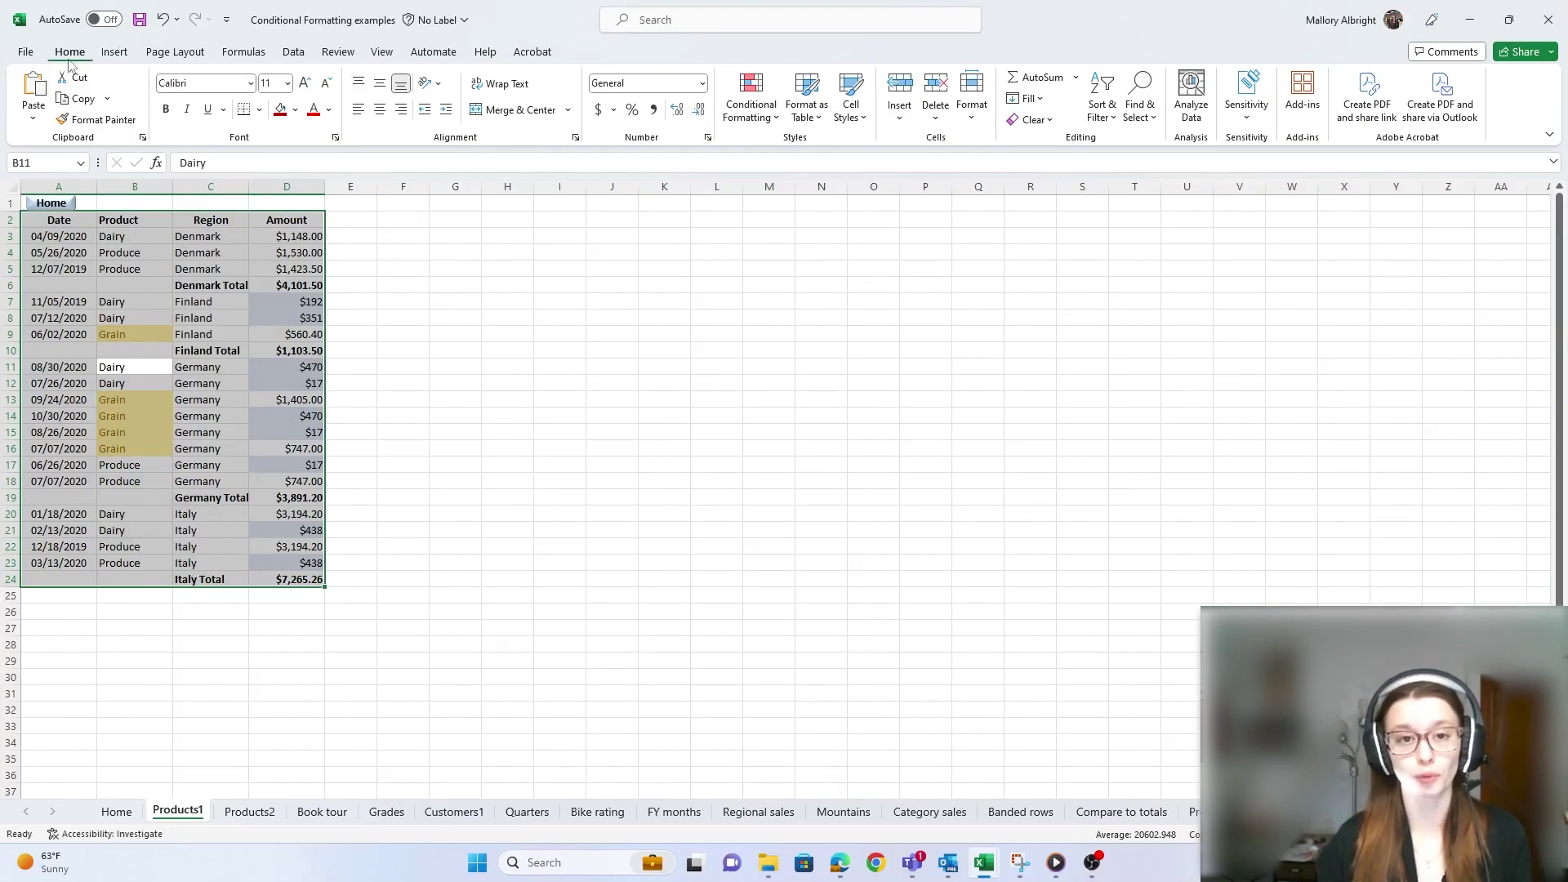
left_click(821, 122)
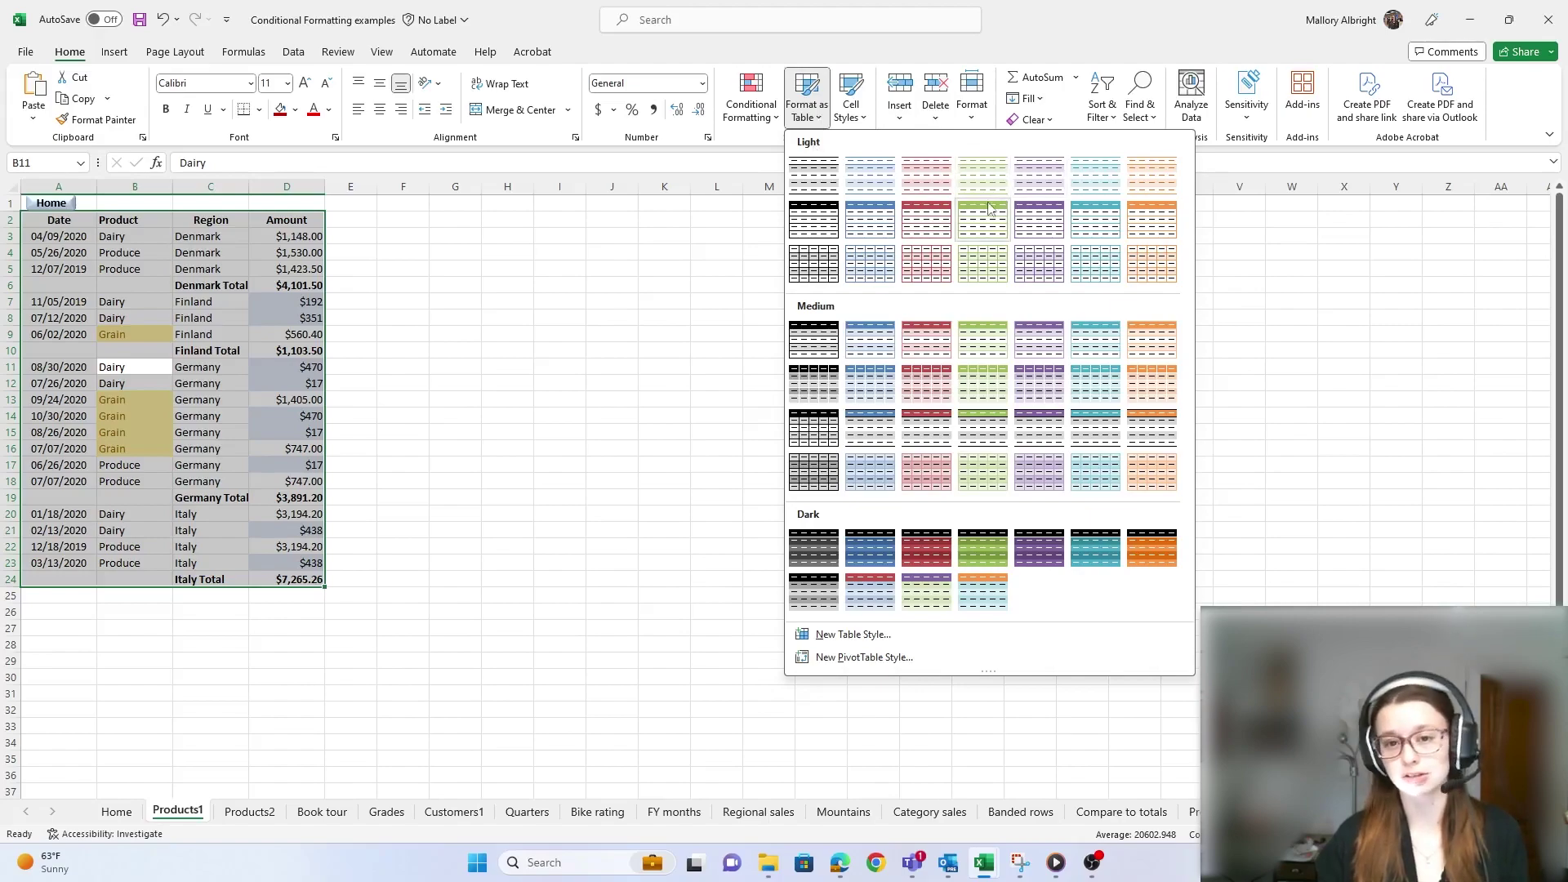
left_click(1027, 222)
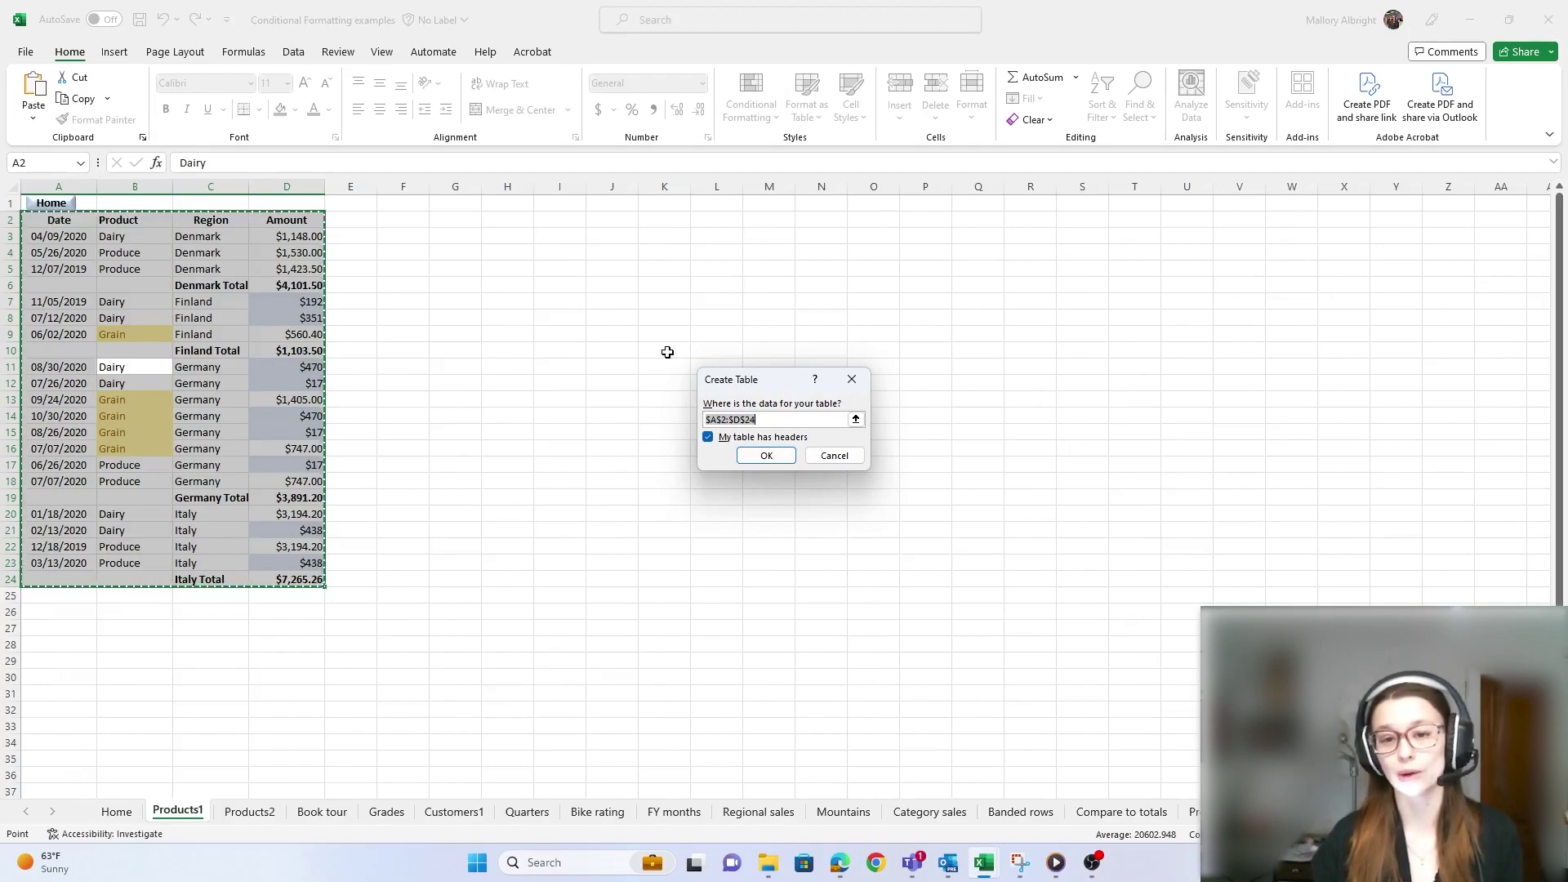
Confirm the table, then filter Region to show only Germany and Germany Total
left_click(774, 458)
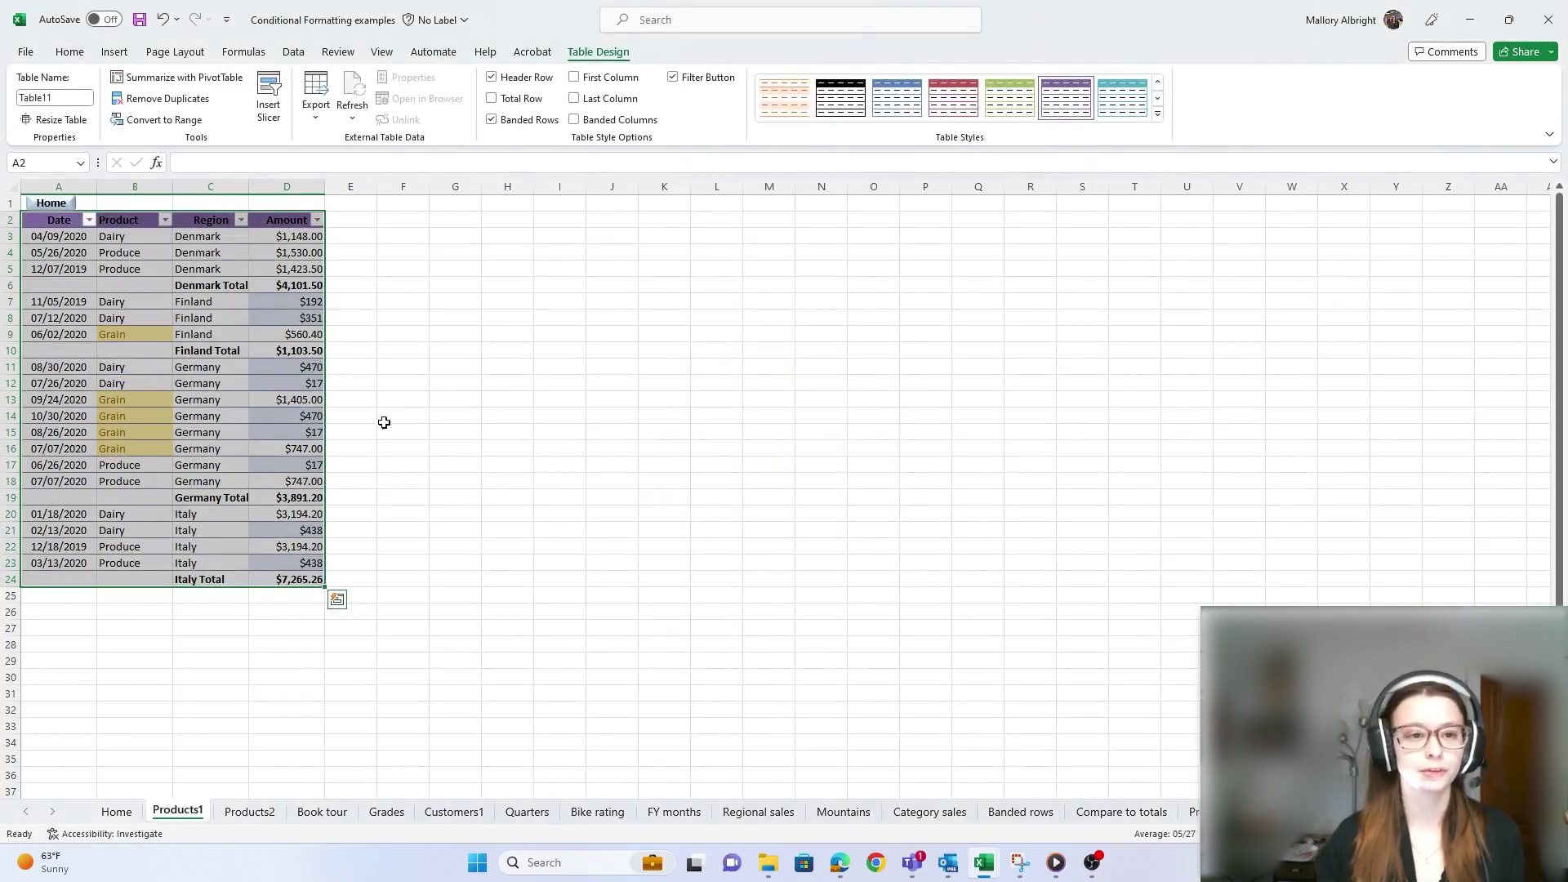
left_click(483, 418)
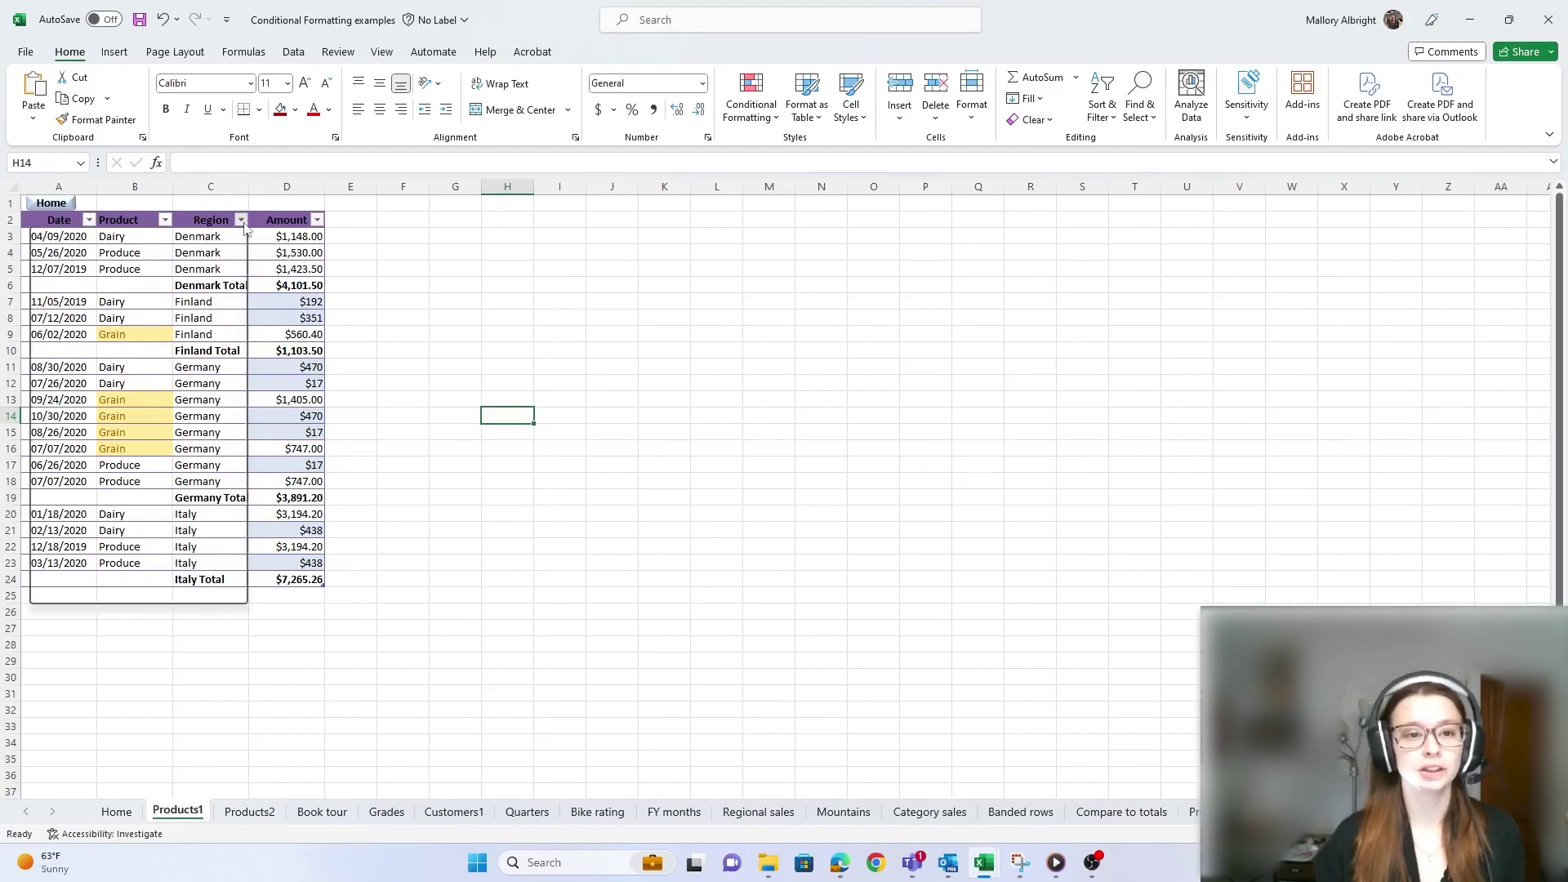
left_click(242, 220)
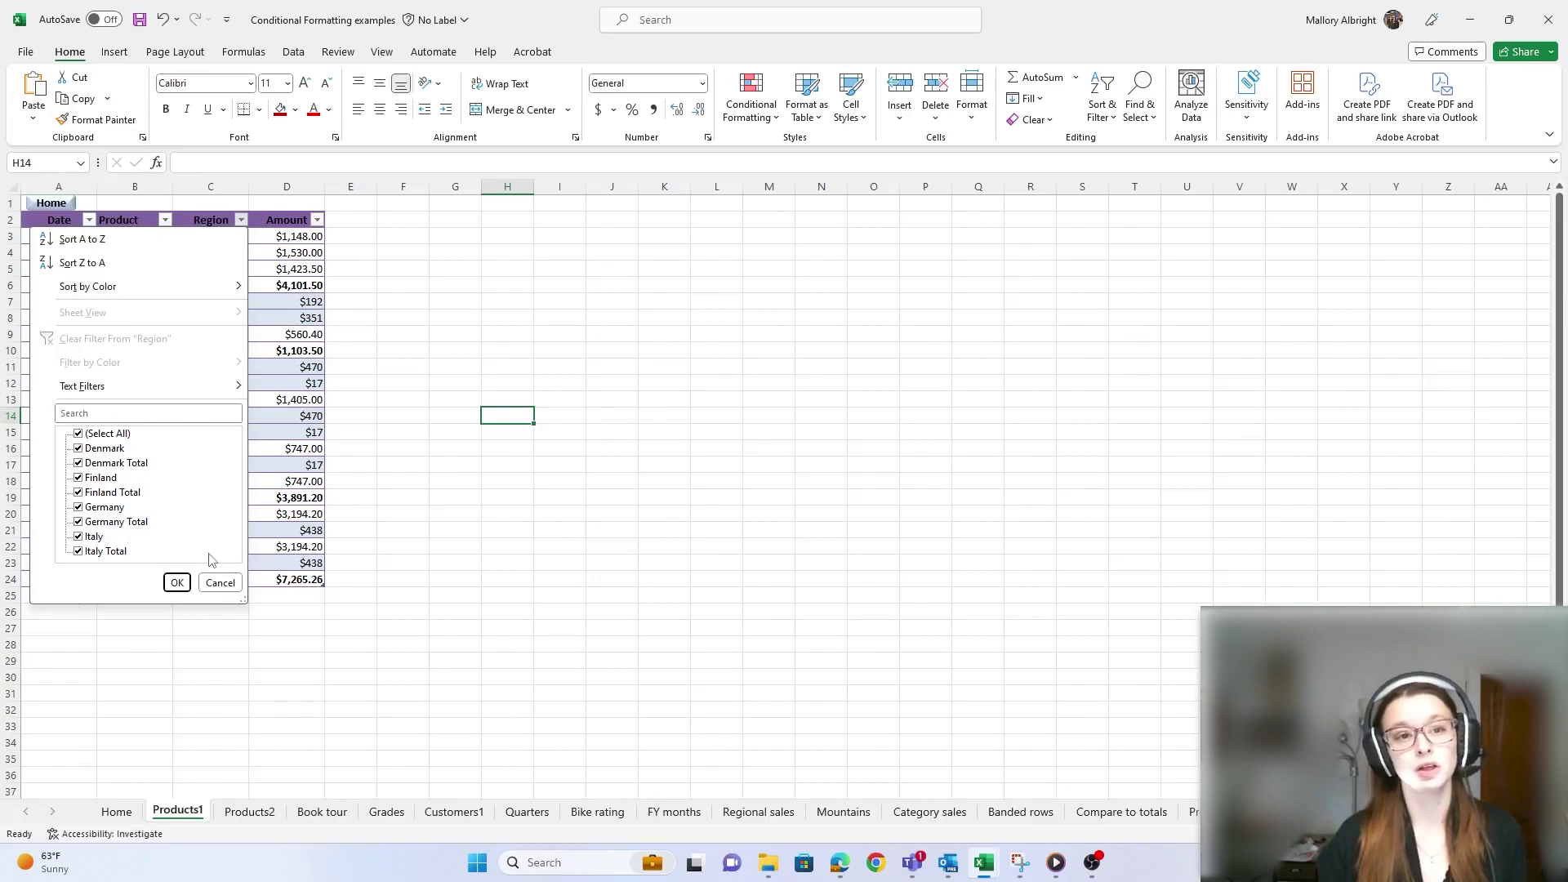
left_click(78, 434)
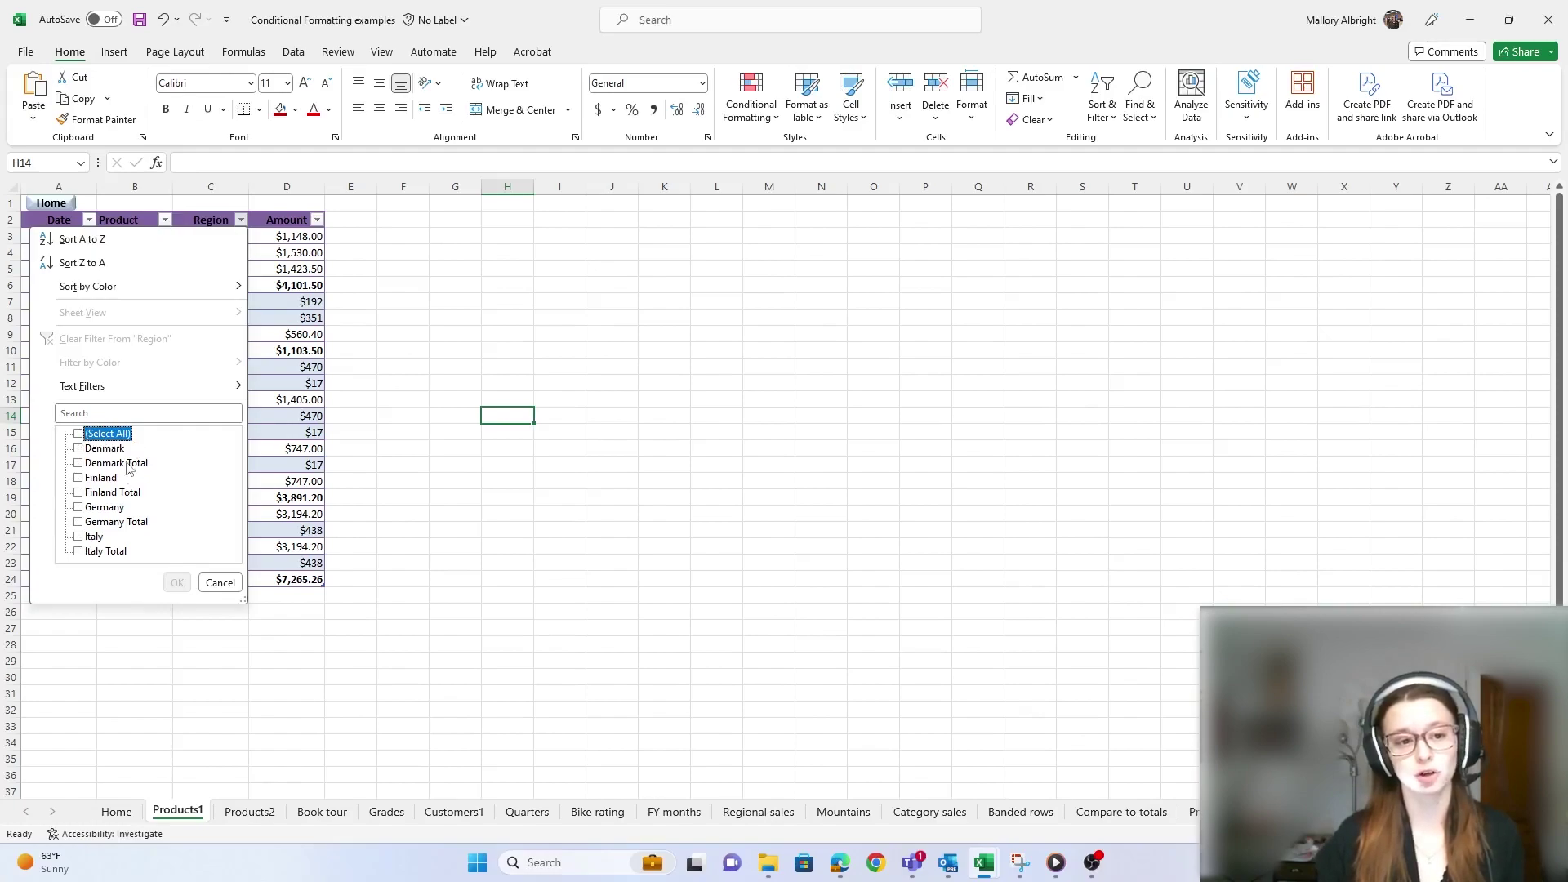
left_click(79, 507)
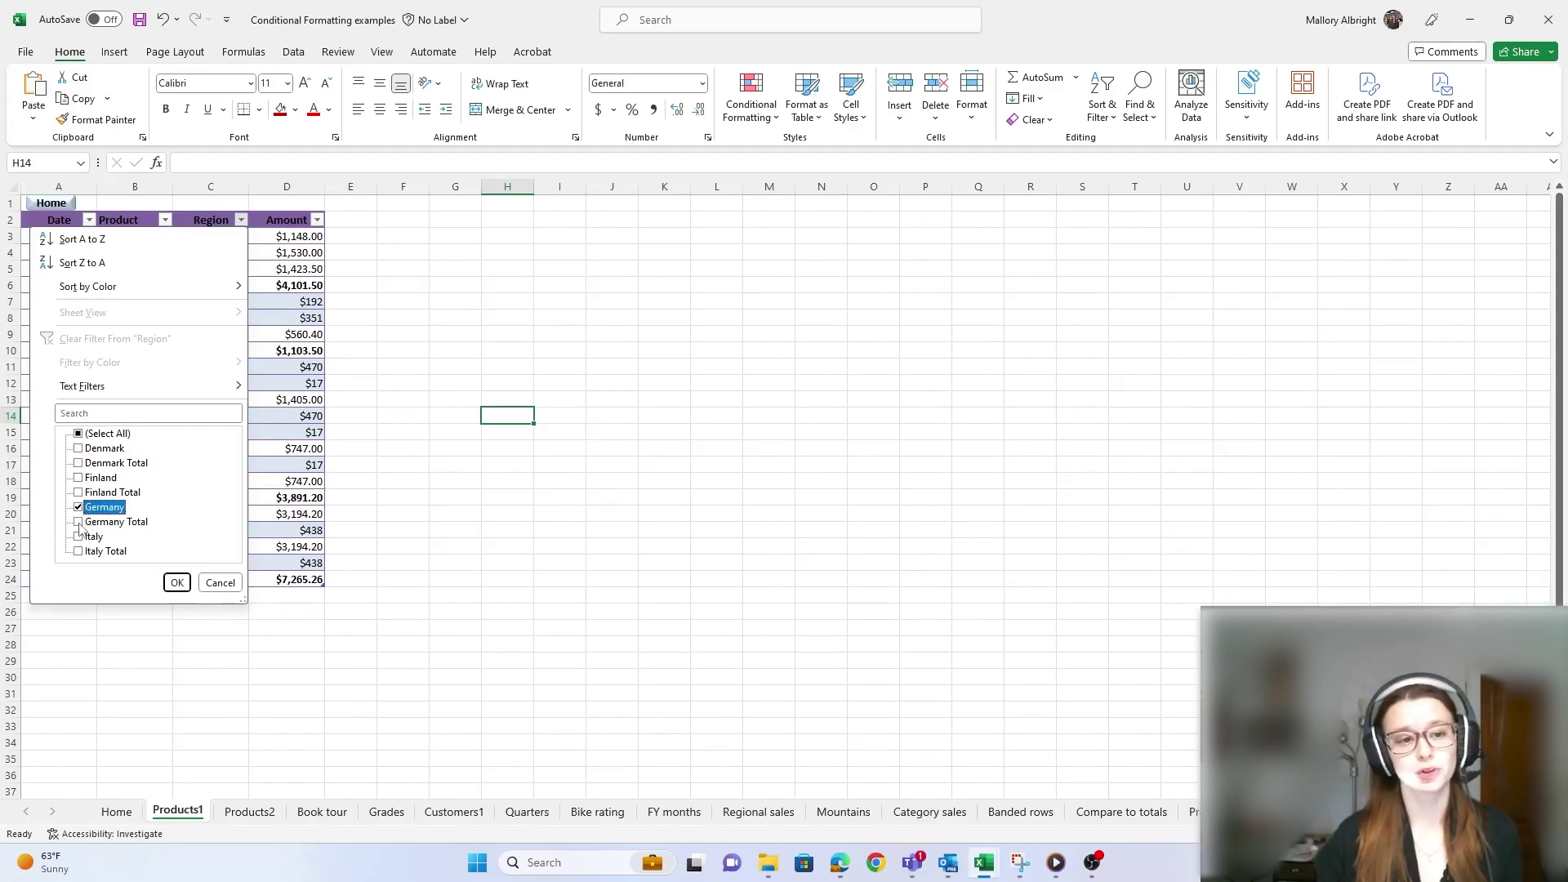
left_click(79, 522)
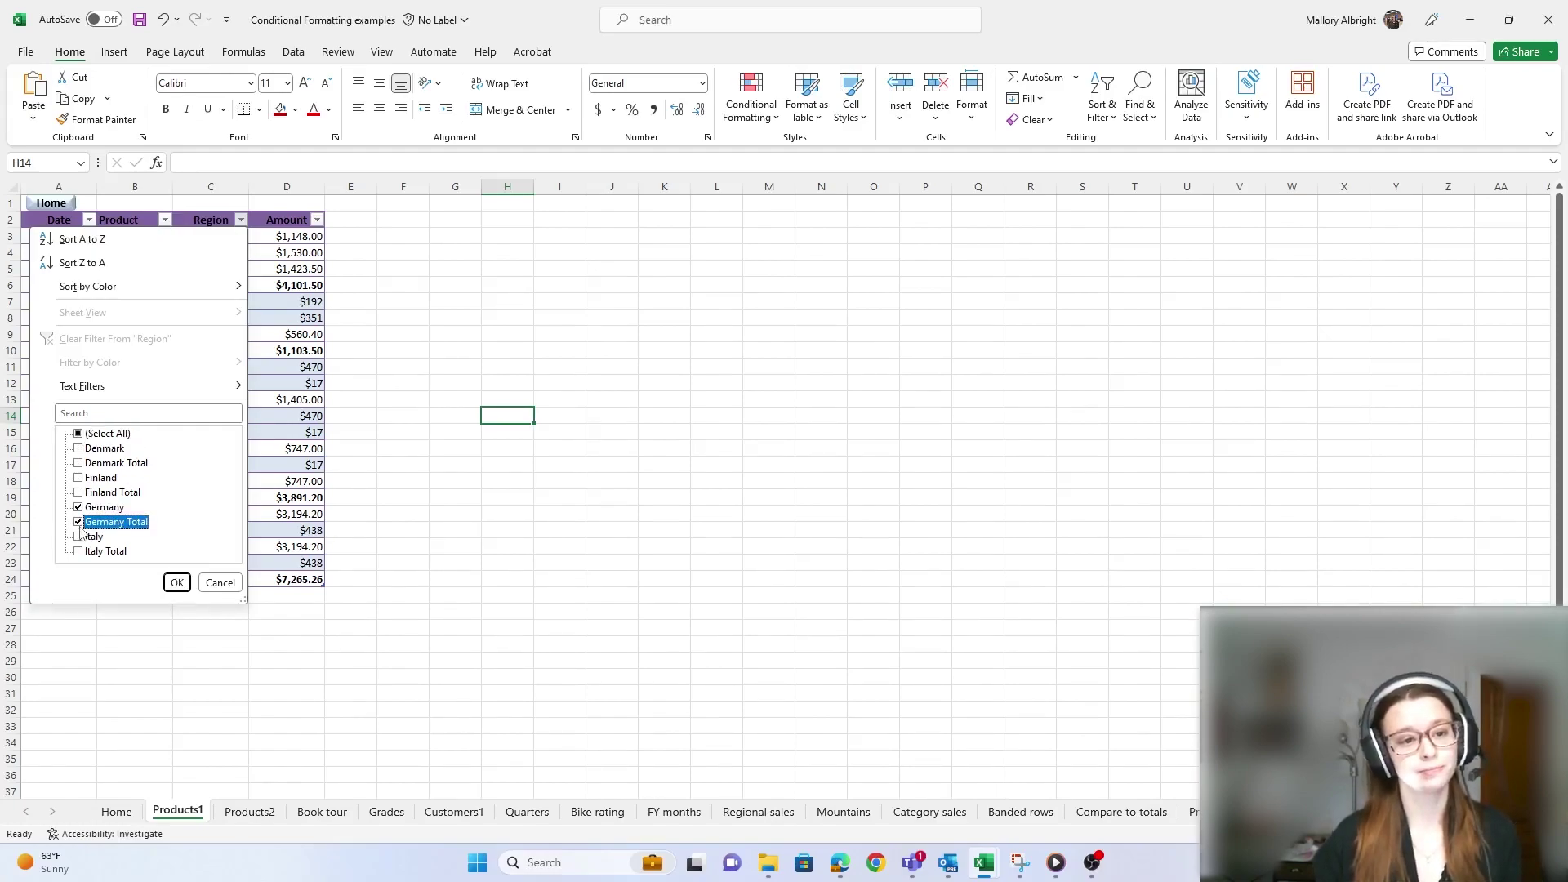
left_click(176, 582)
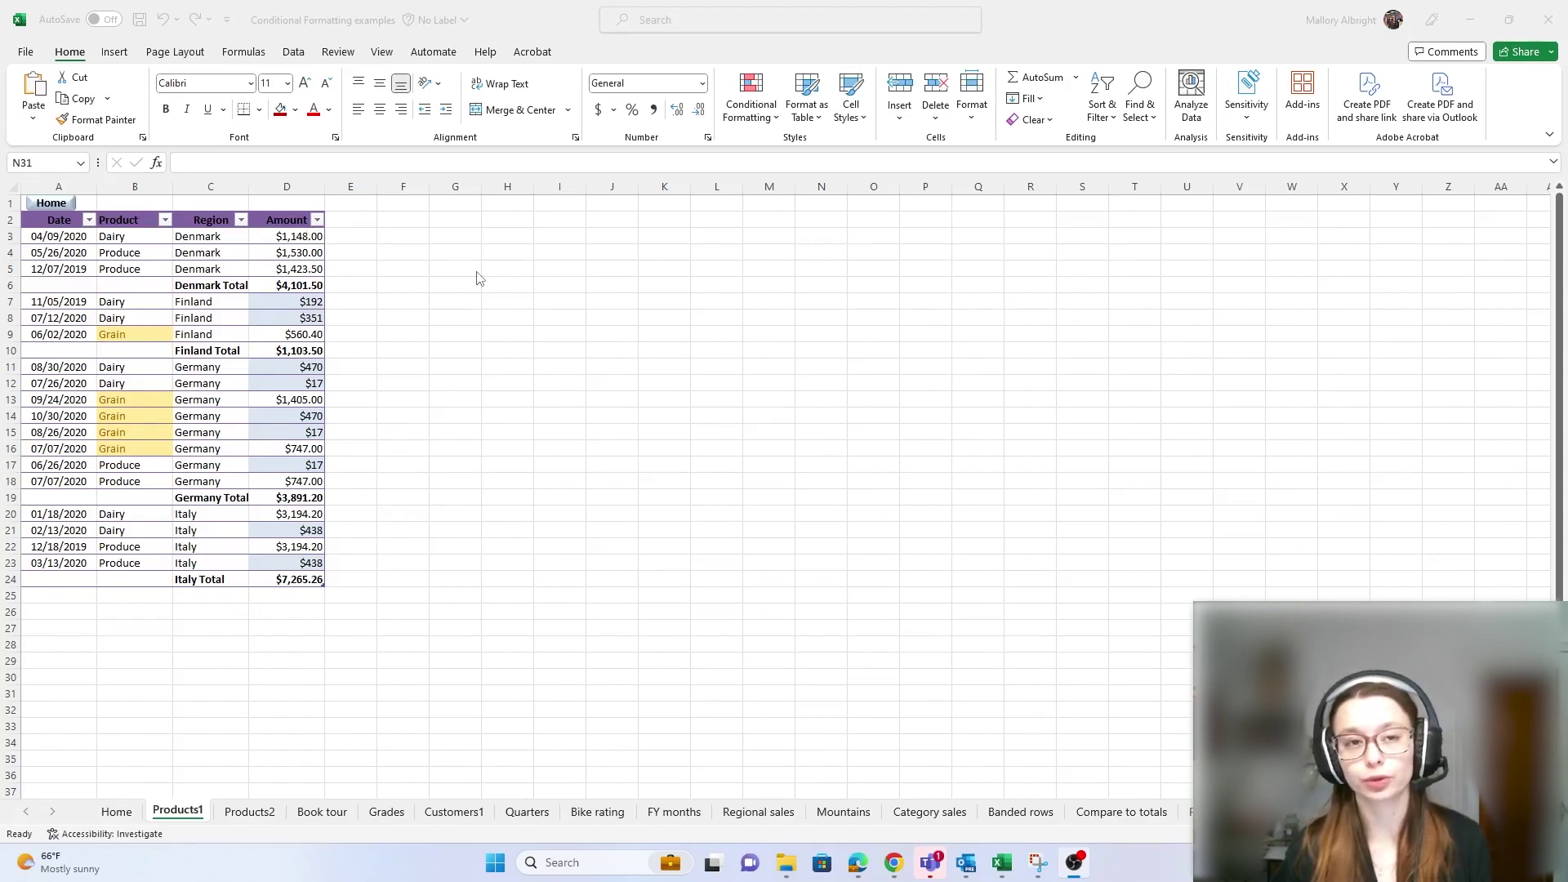
Apply the Green - Yellow - Red Color Scale to Amount column D
left_click(305, 179)
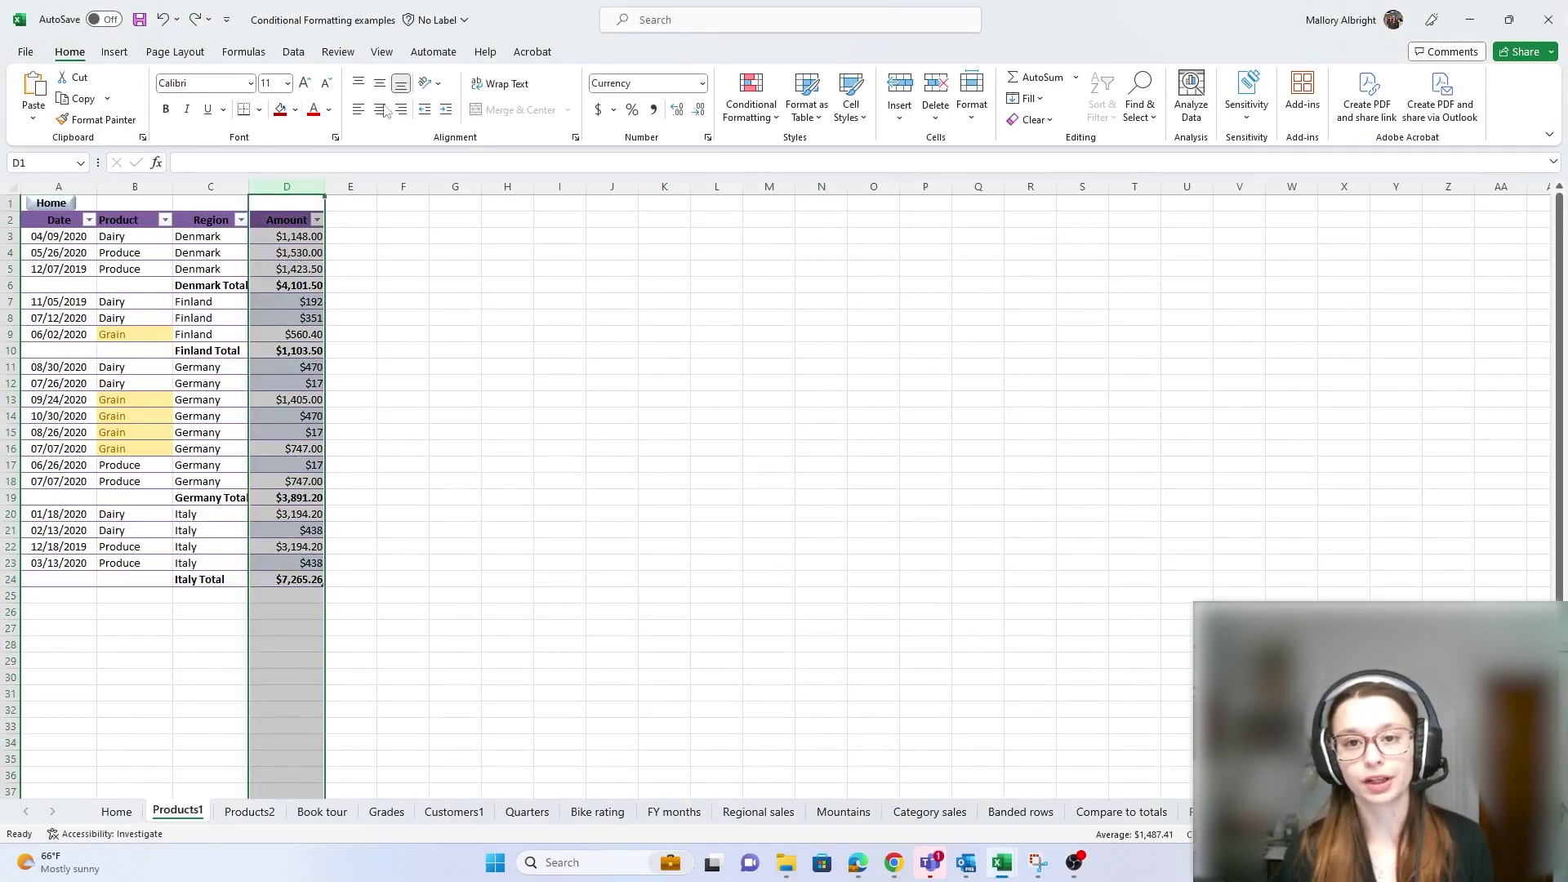
left_click(758, 129)
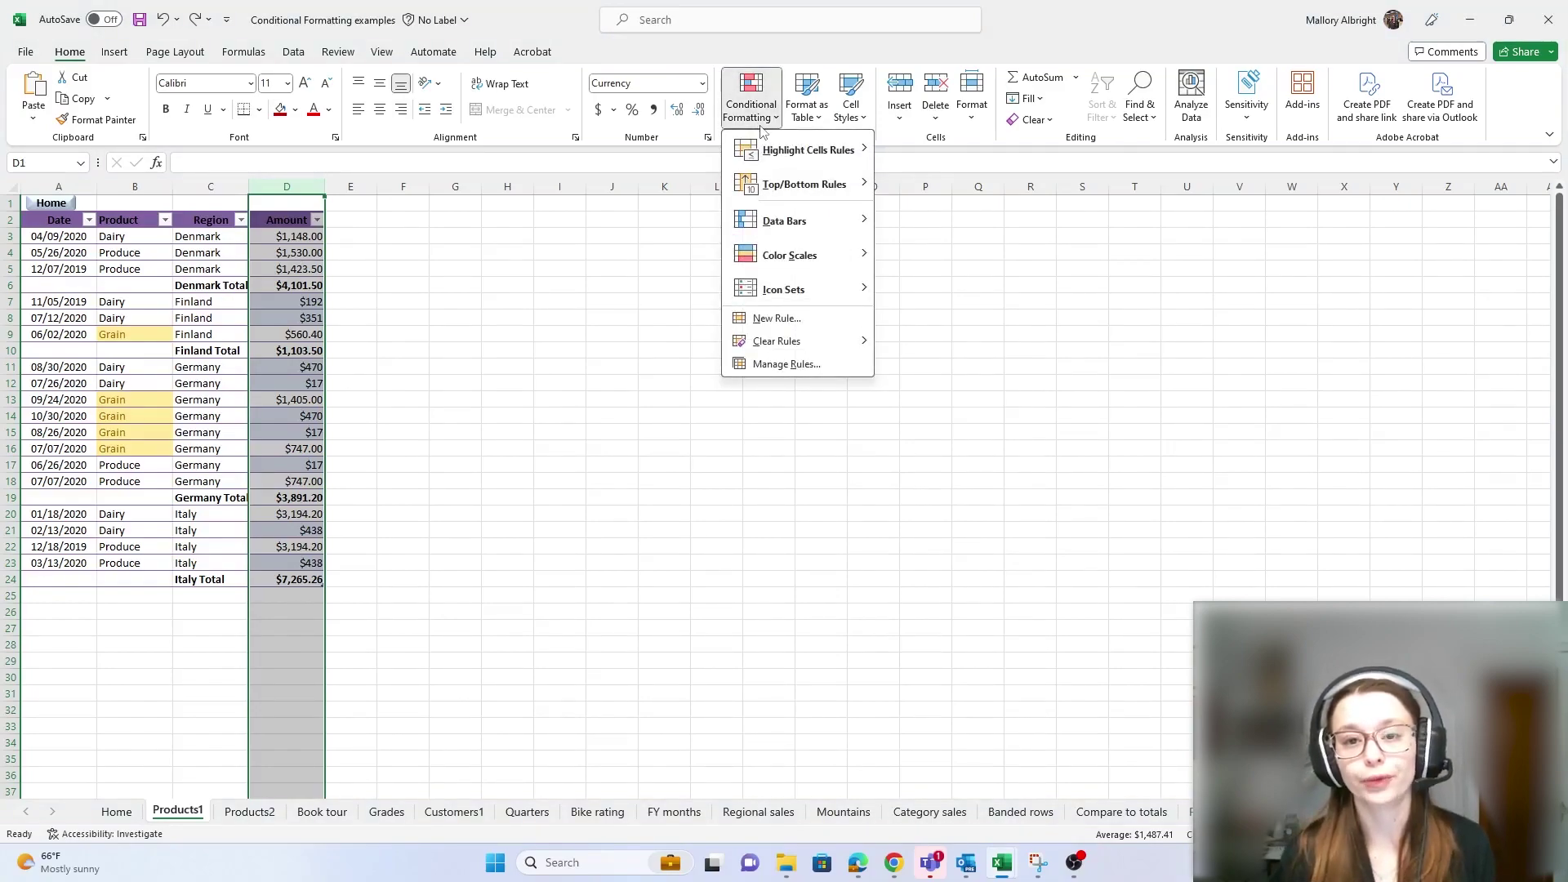
mouse_move(772, 268)
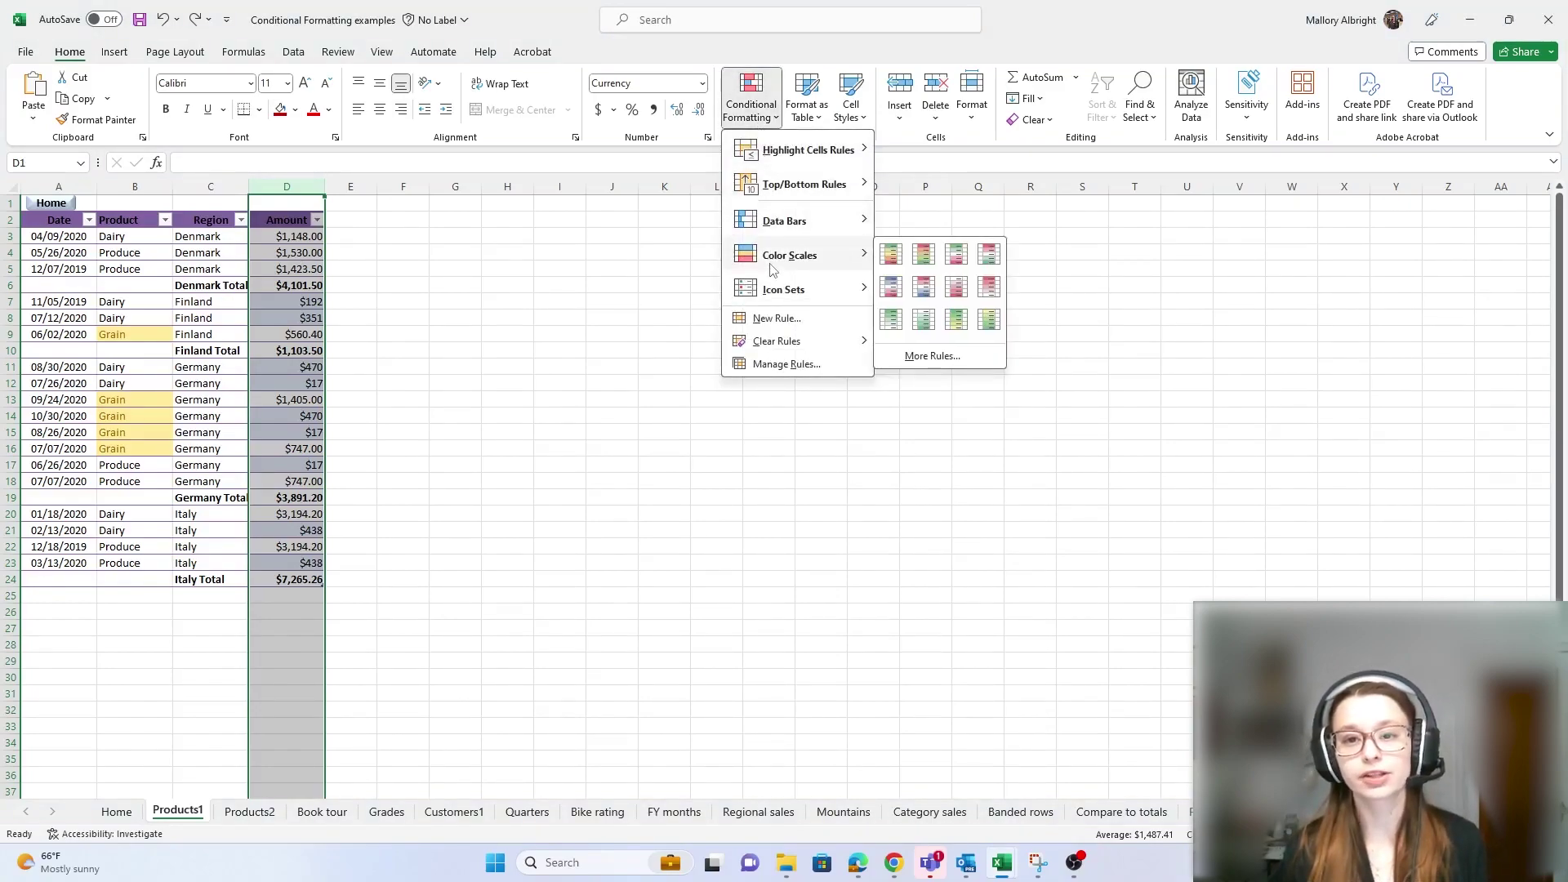
left_click(893, 260)
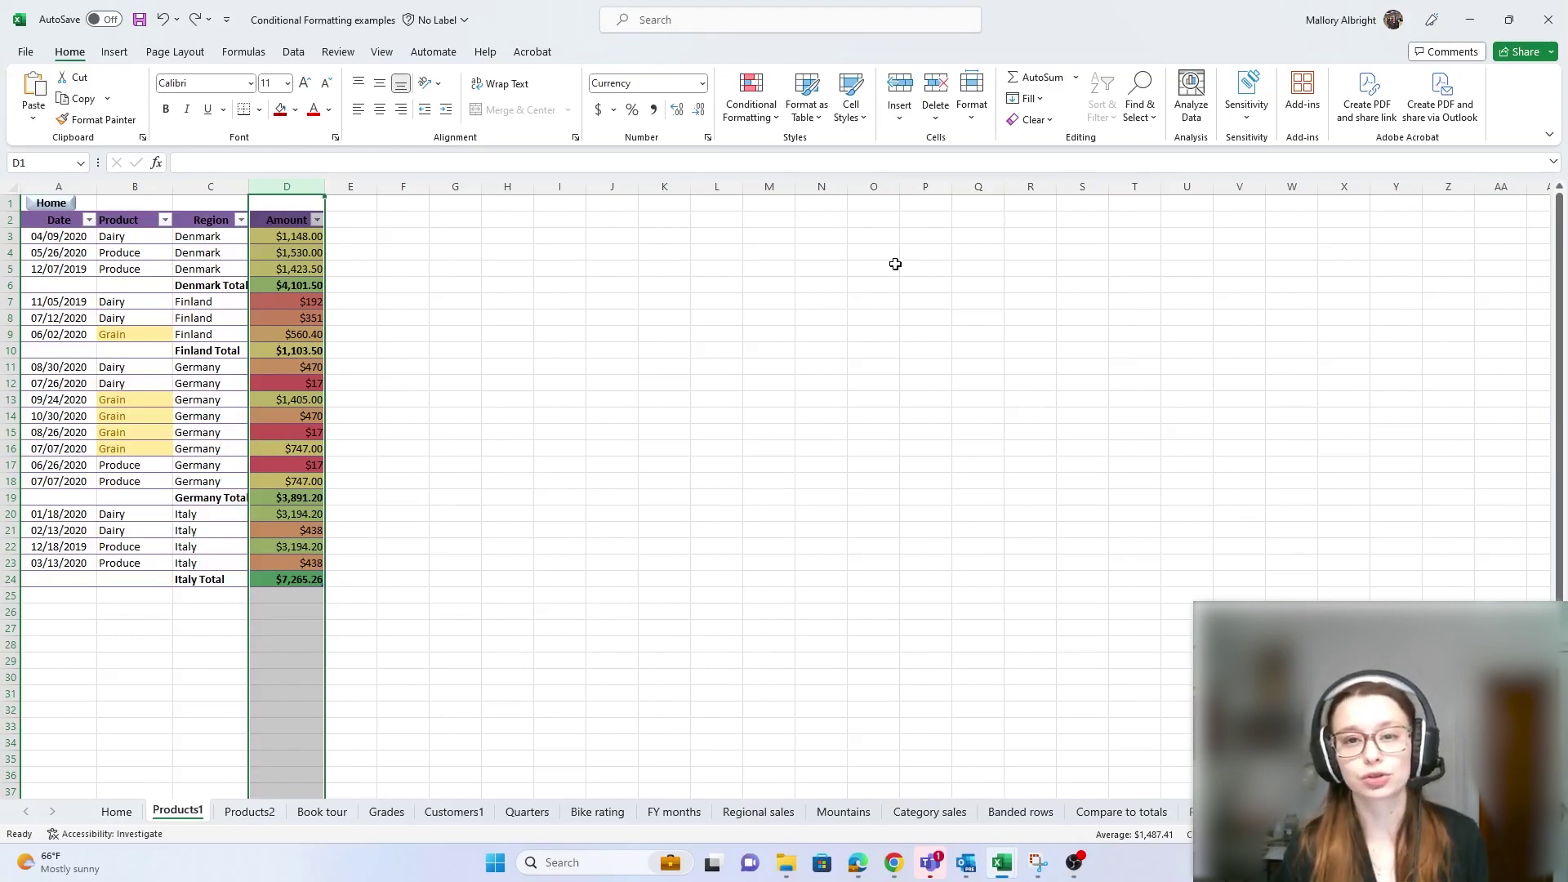
Add a custom 3-Color Scale rule: red lowest, yellow 50th percentile, green highest
left_click(772, 114)
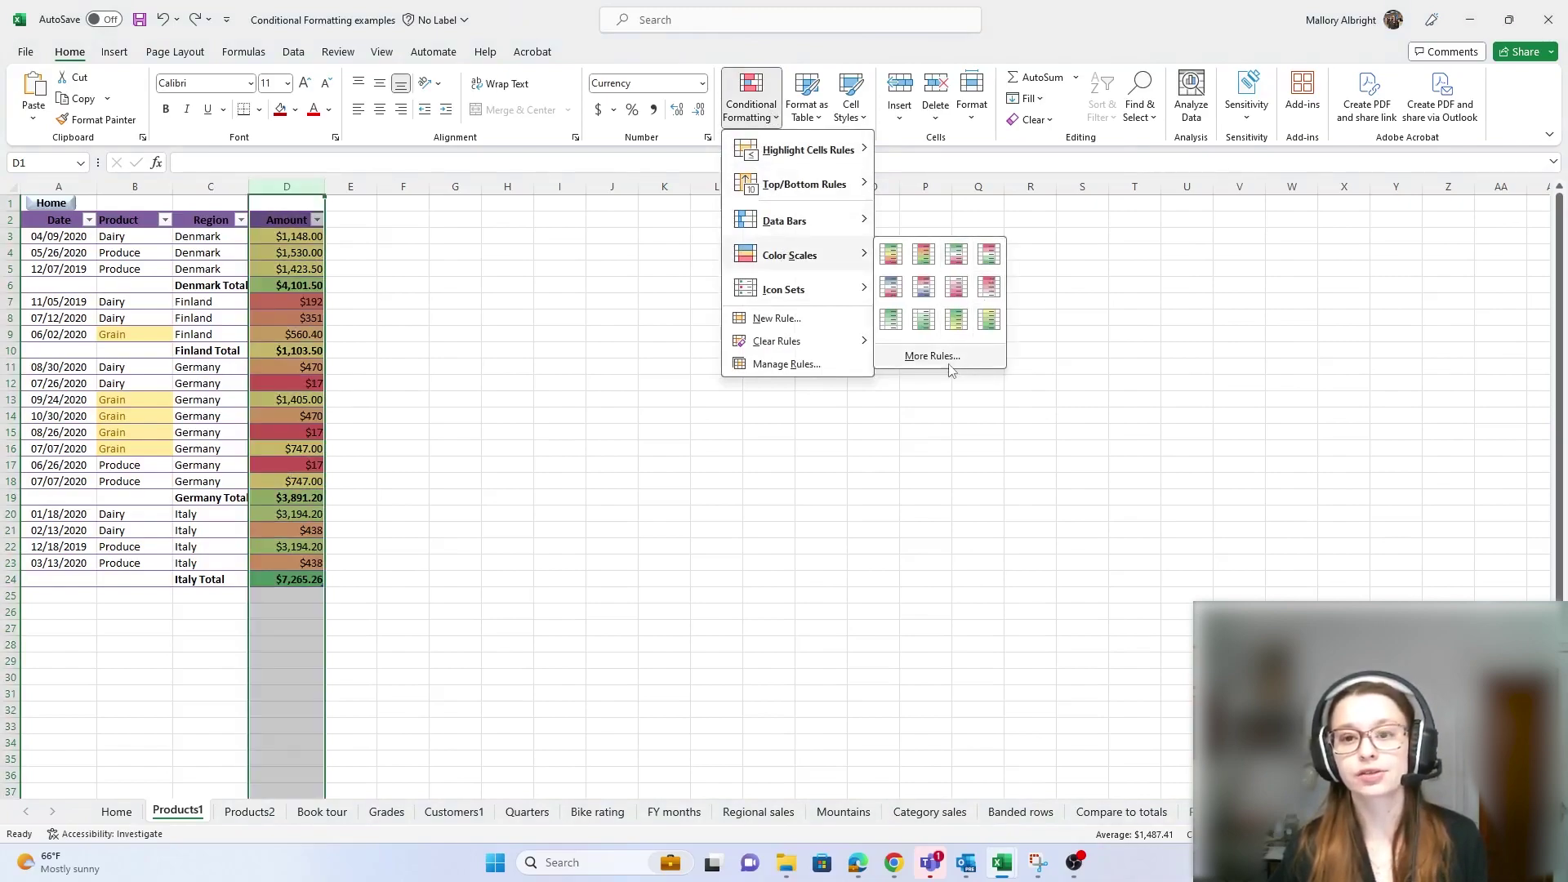
left_click(948, 363)
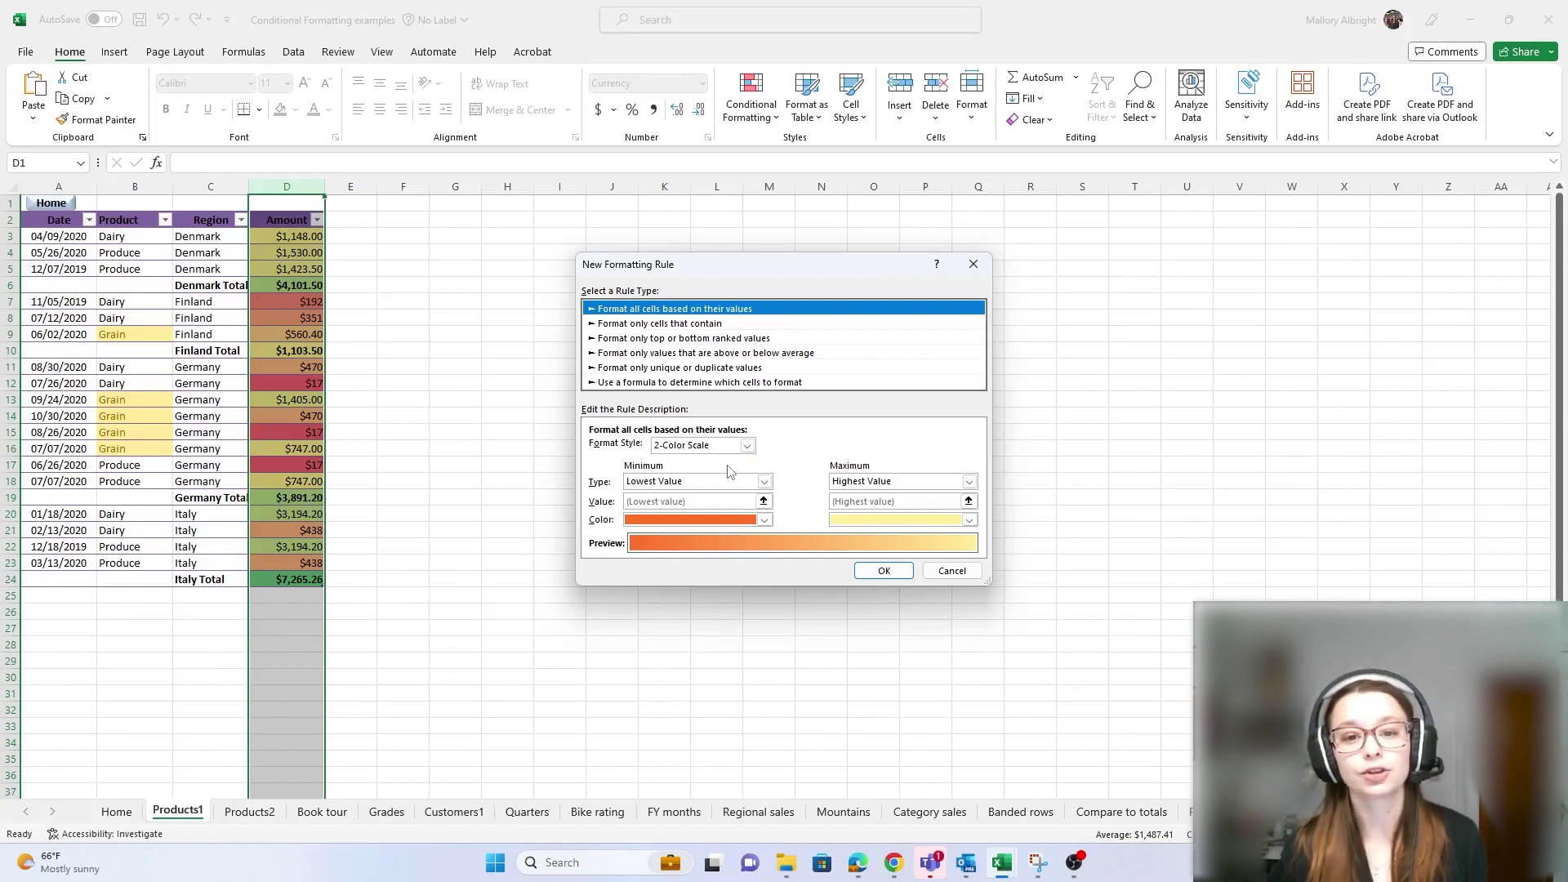
left_click(746, 445)
left_click(730, 472)
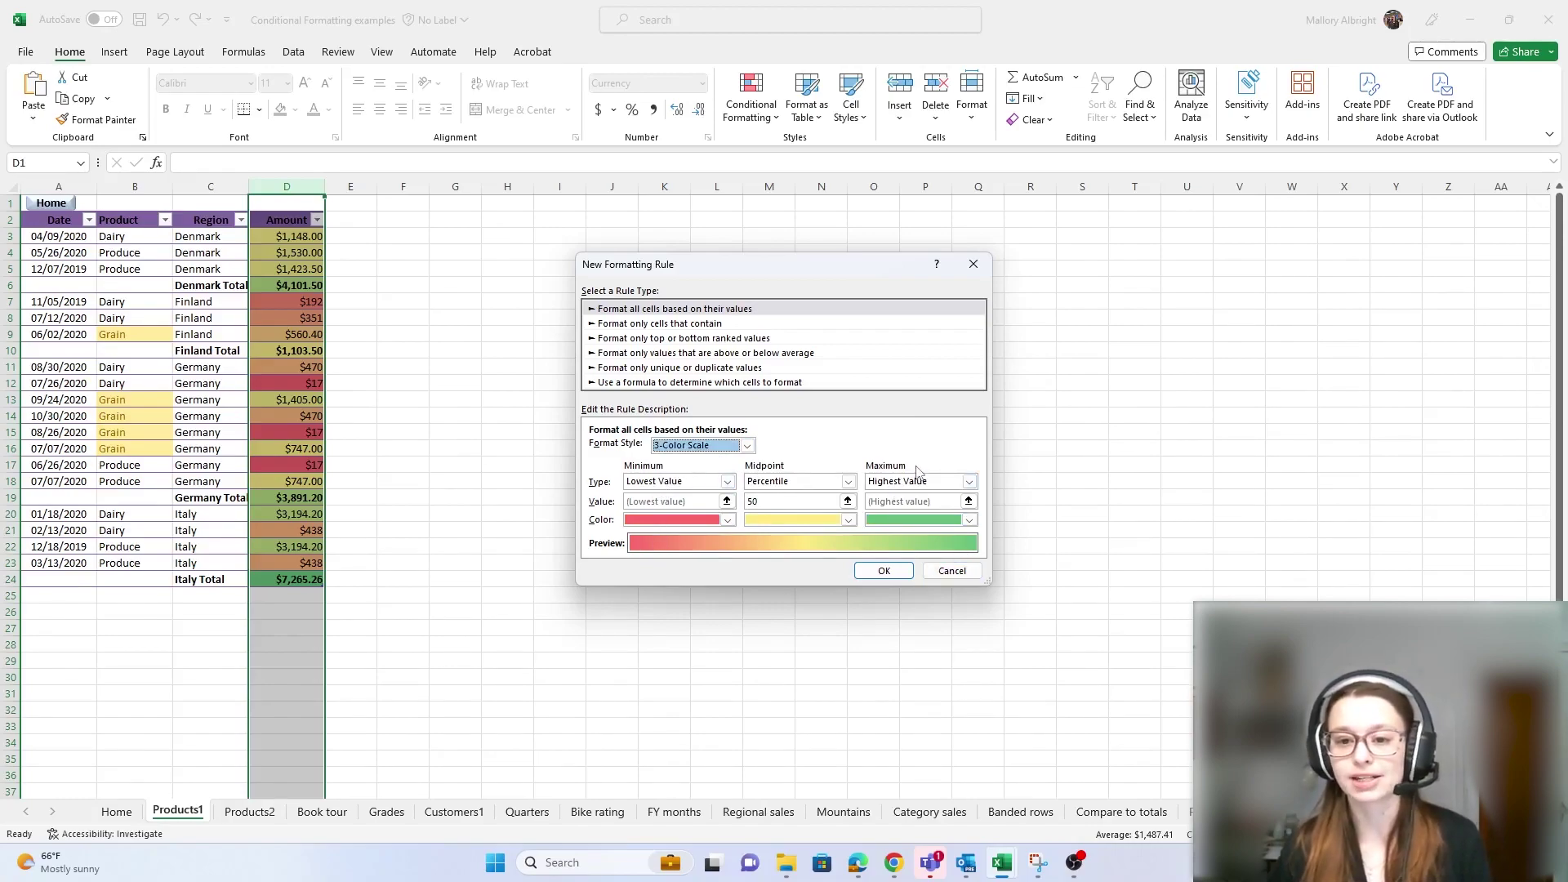
left_click(878, 571)
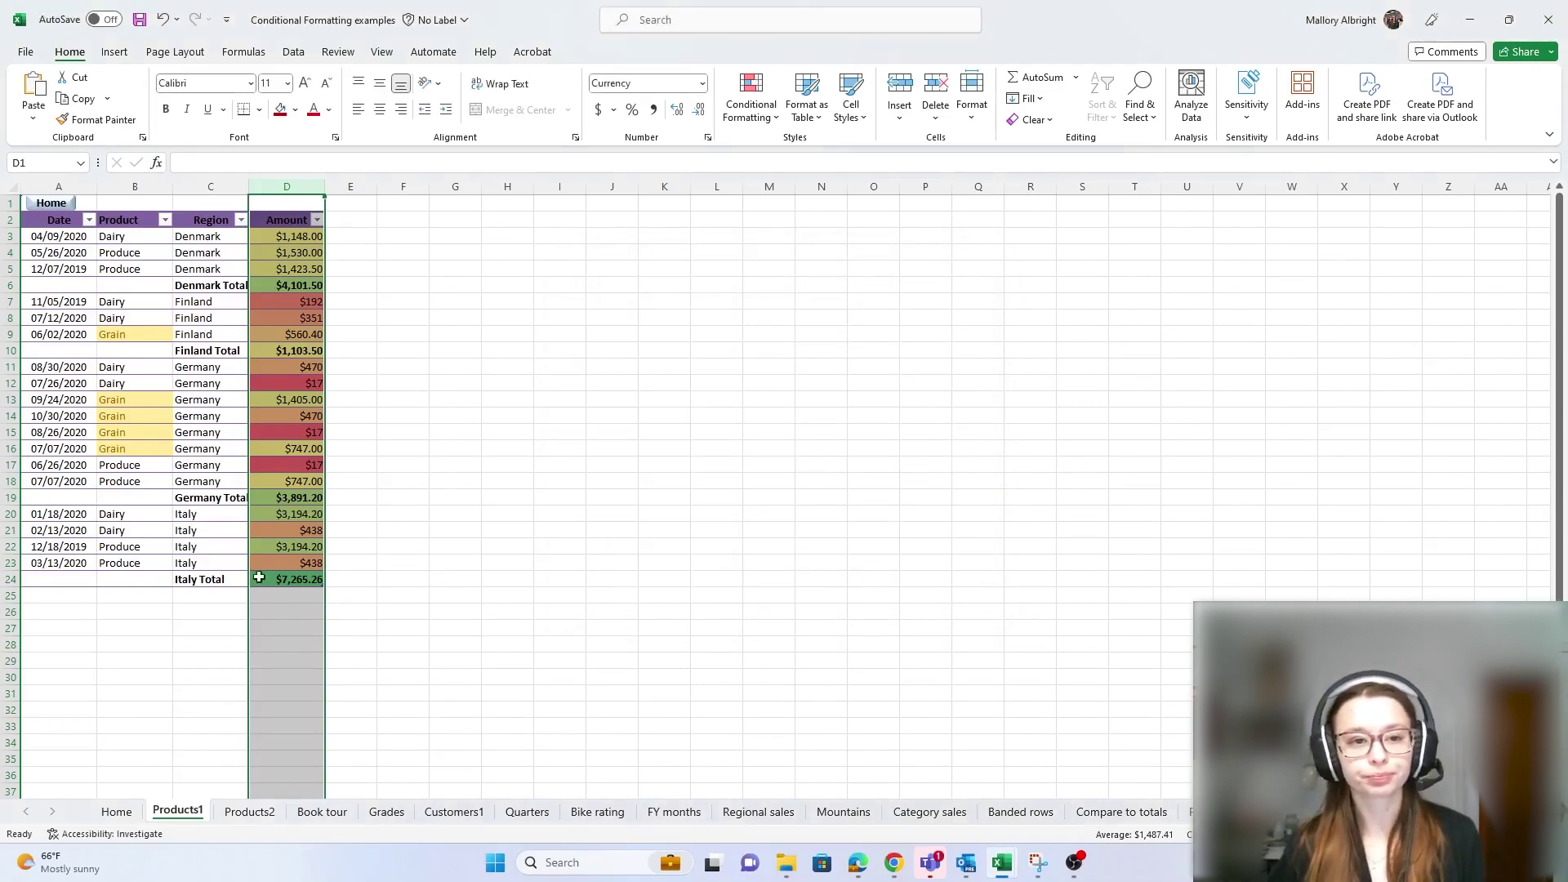
left_click(499, 328)
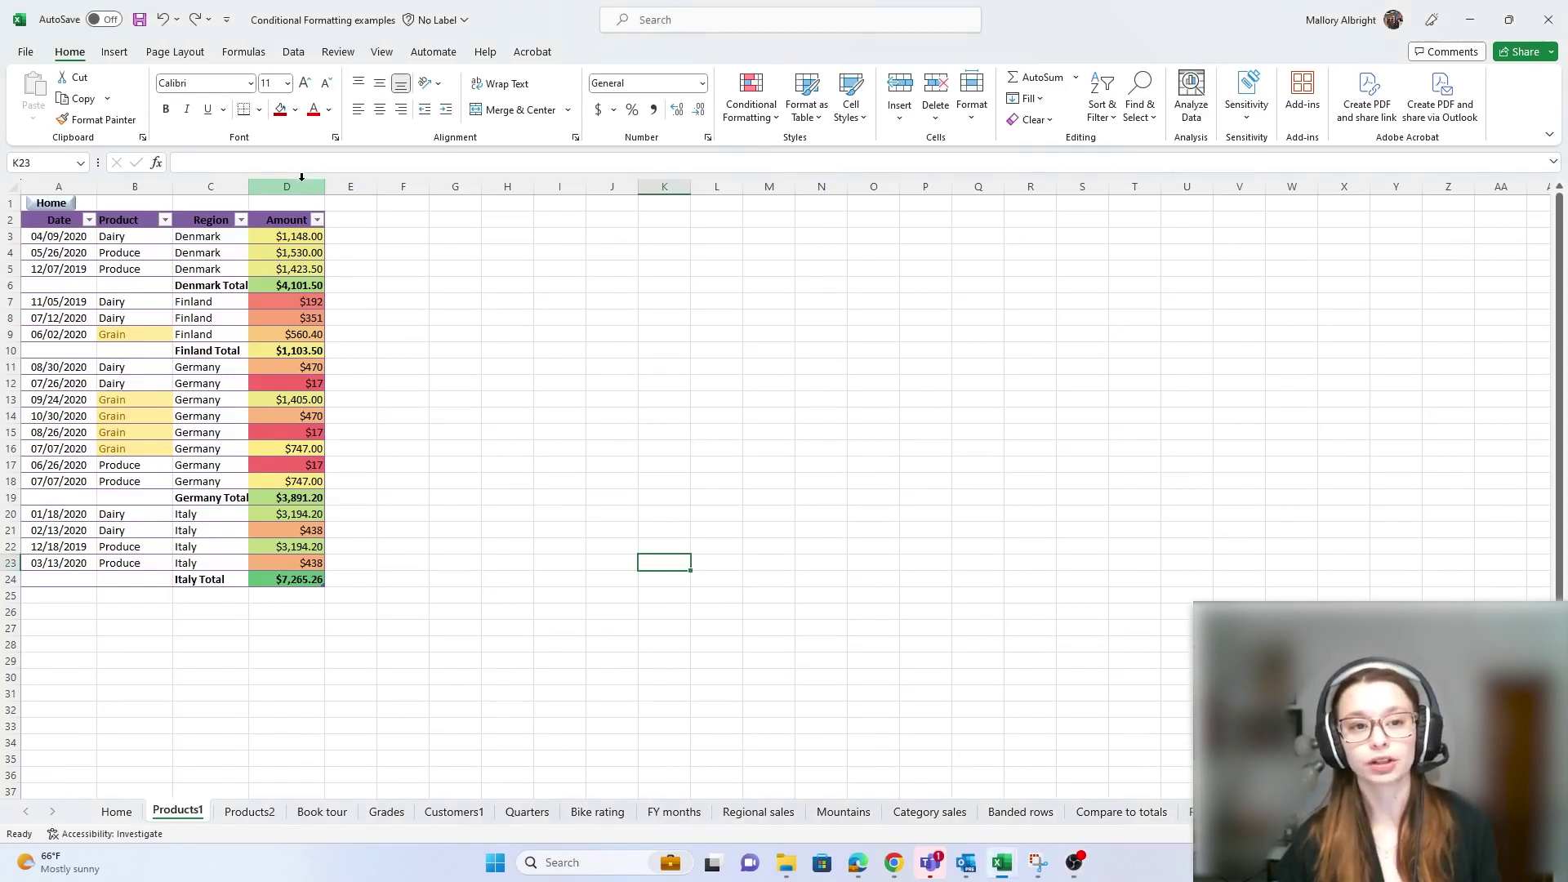
Highlight above-average Amount values in column D with Green Fill with Dark Green Text
left_click(302, 176)
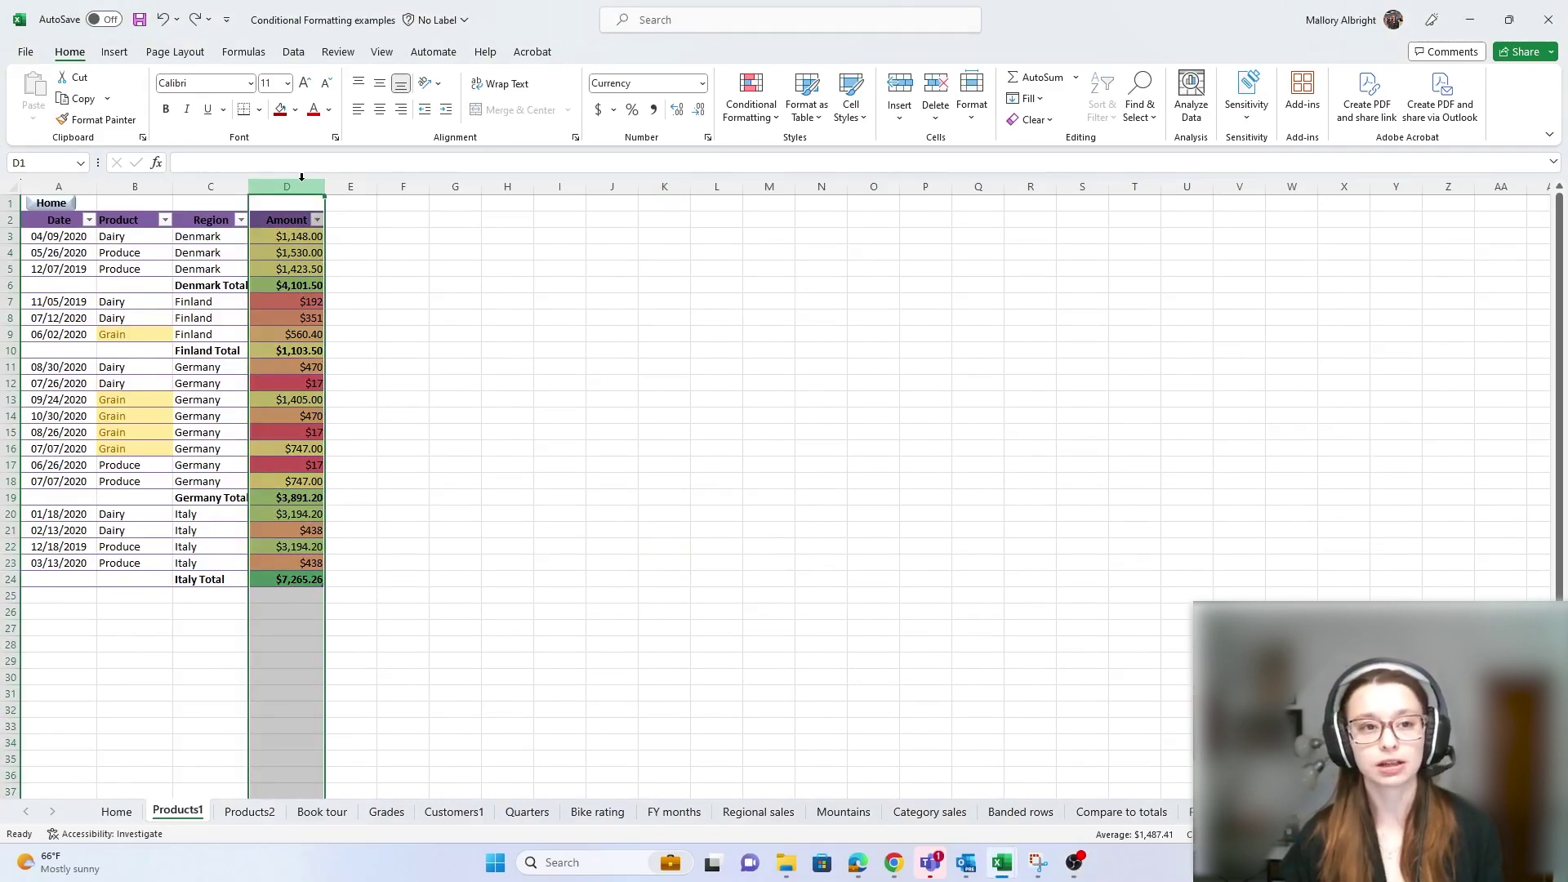
left_click(775, 118)
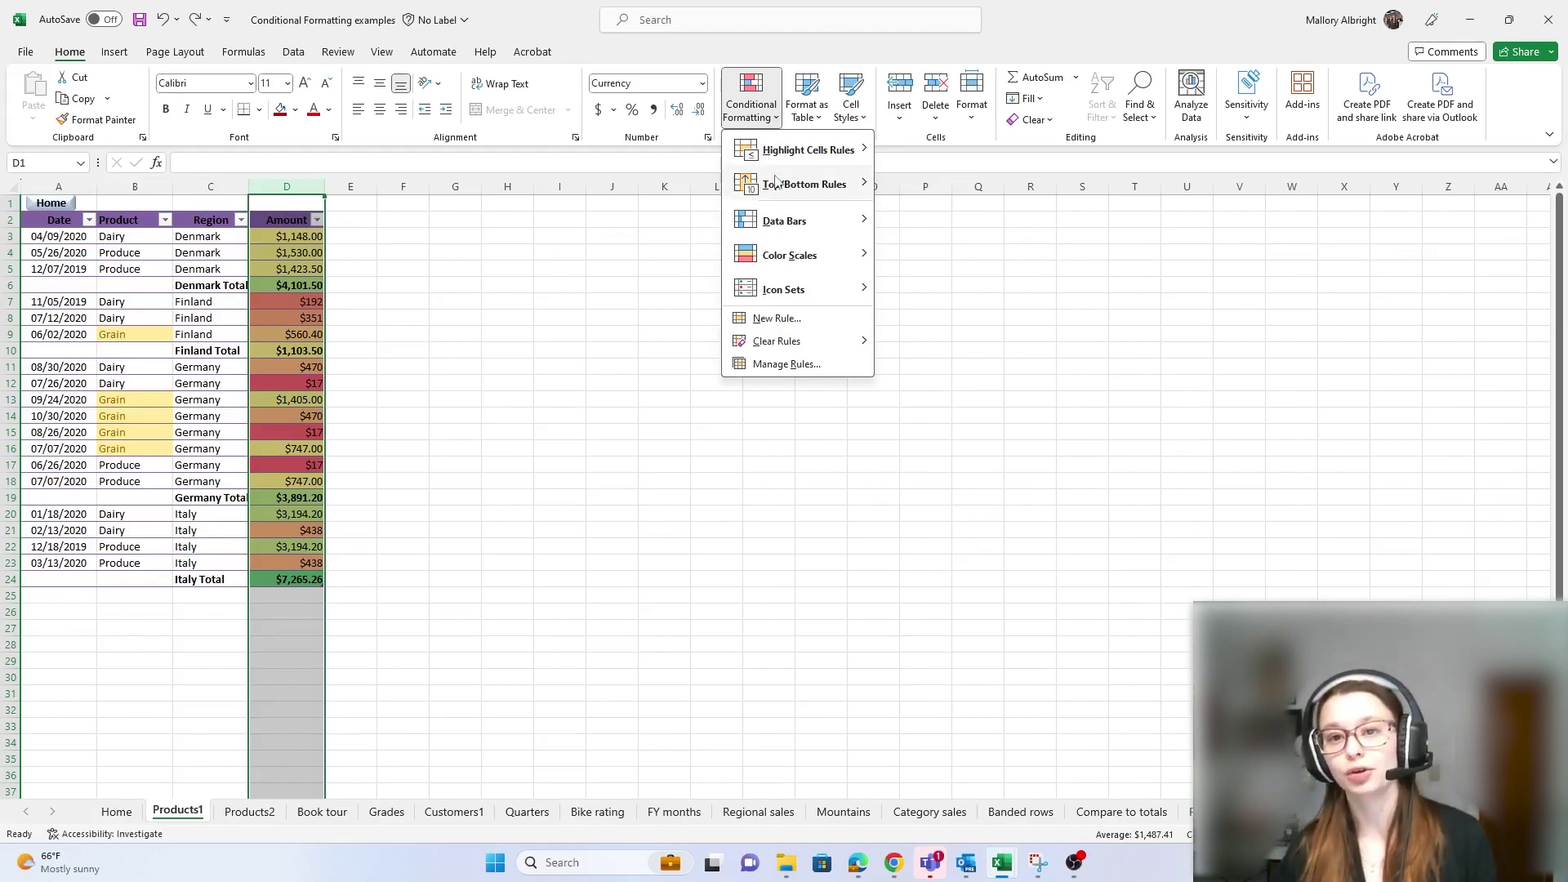
mouse_move(774, 187)
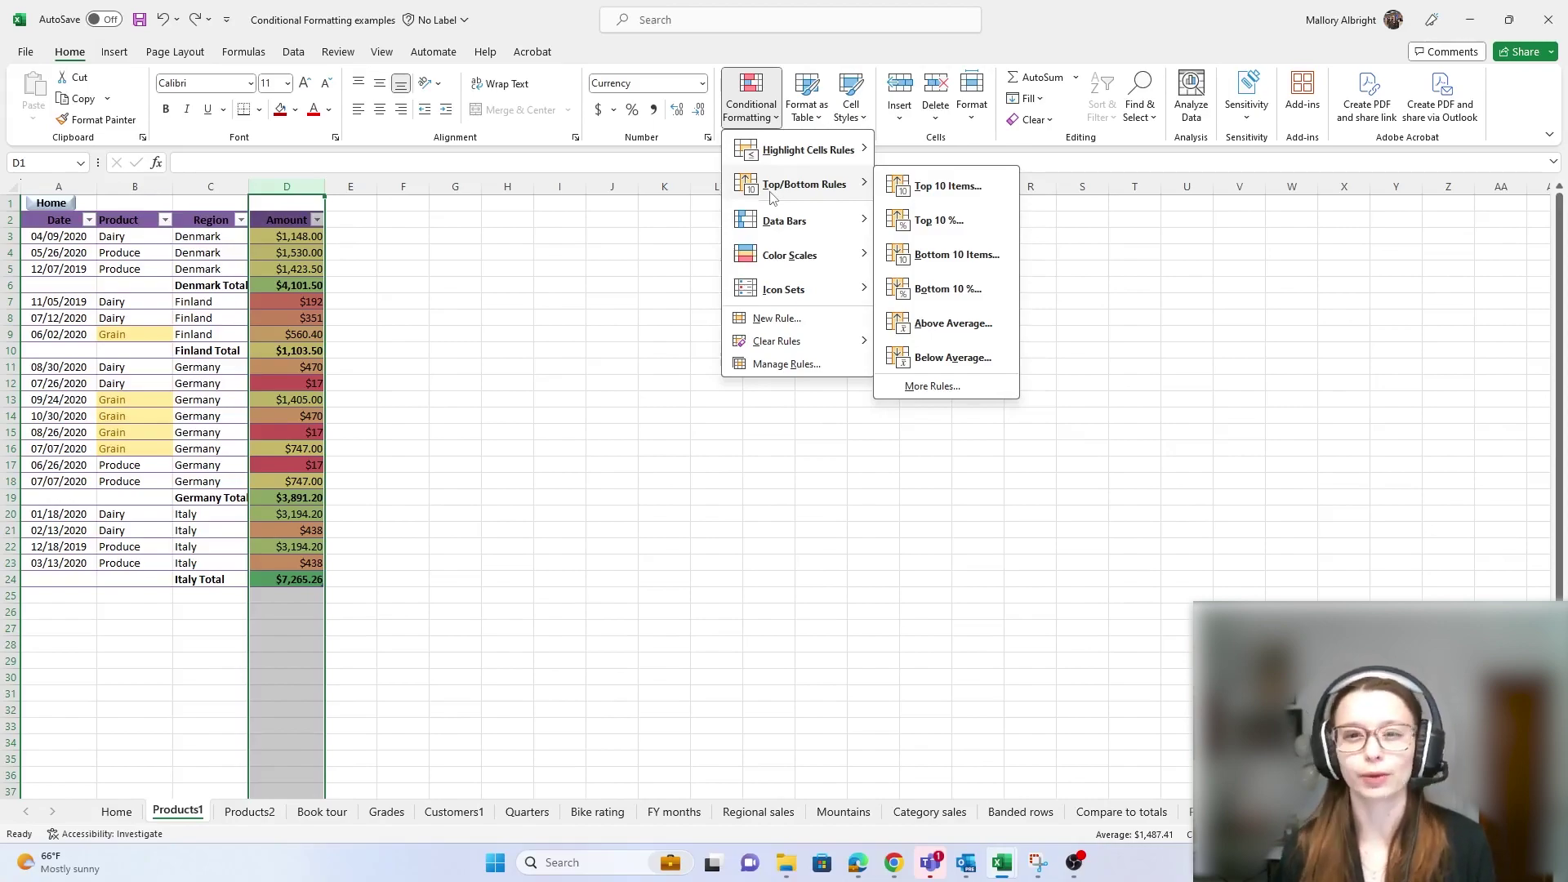
left_click(945, 333)
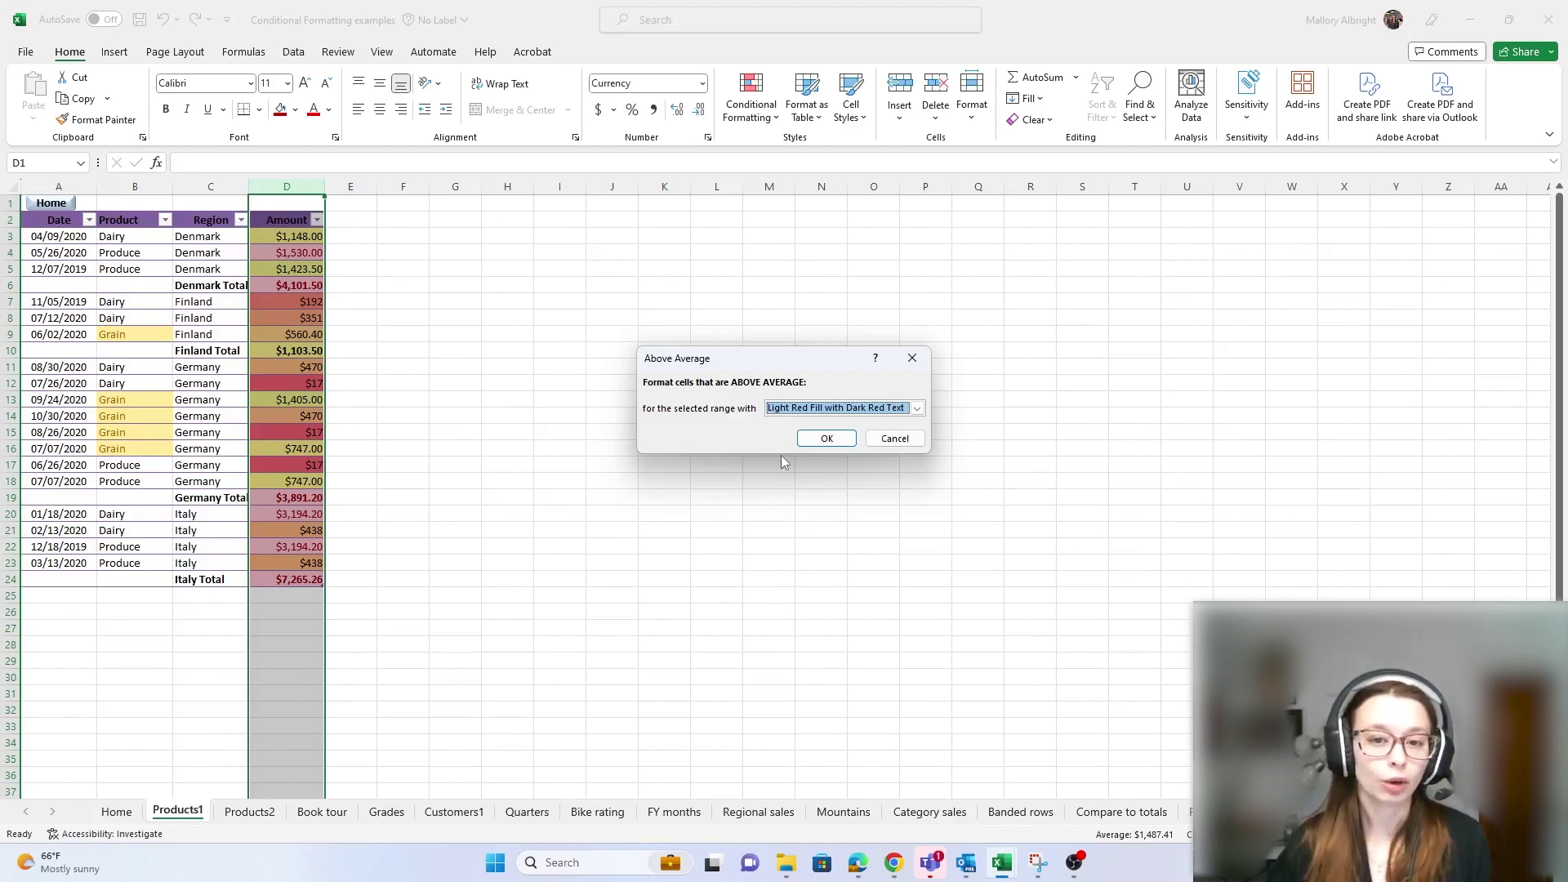
left_click(917, 408)
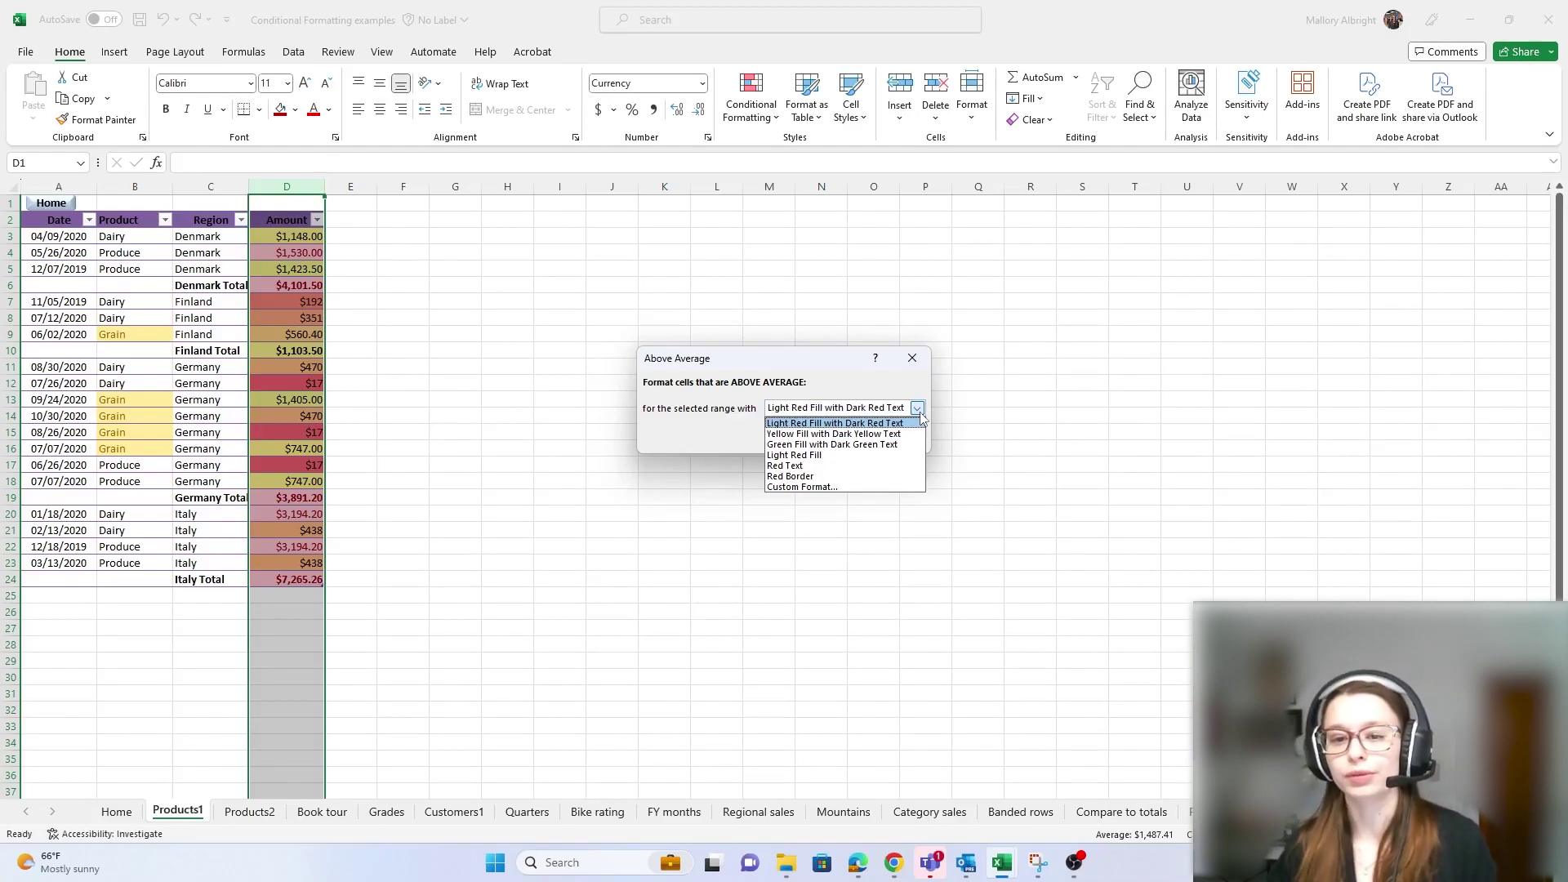
left_click(876, 445)
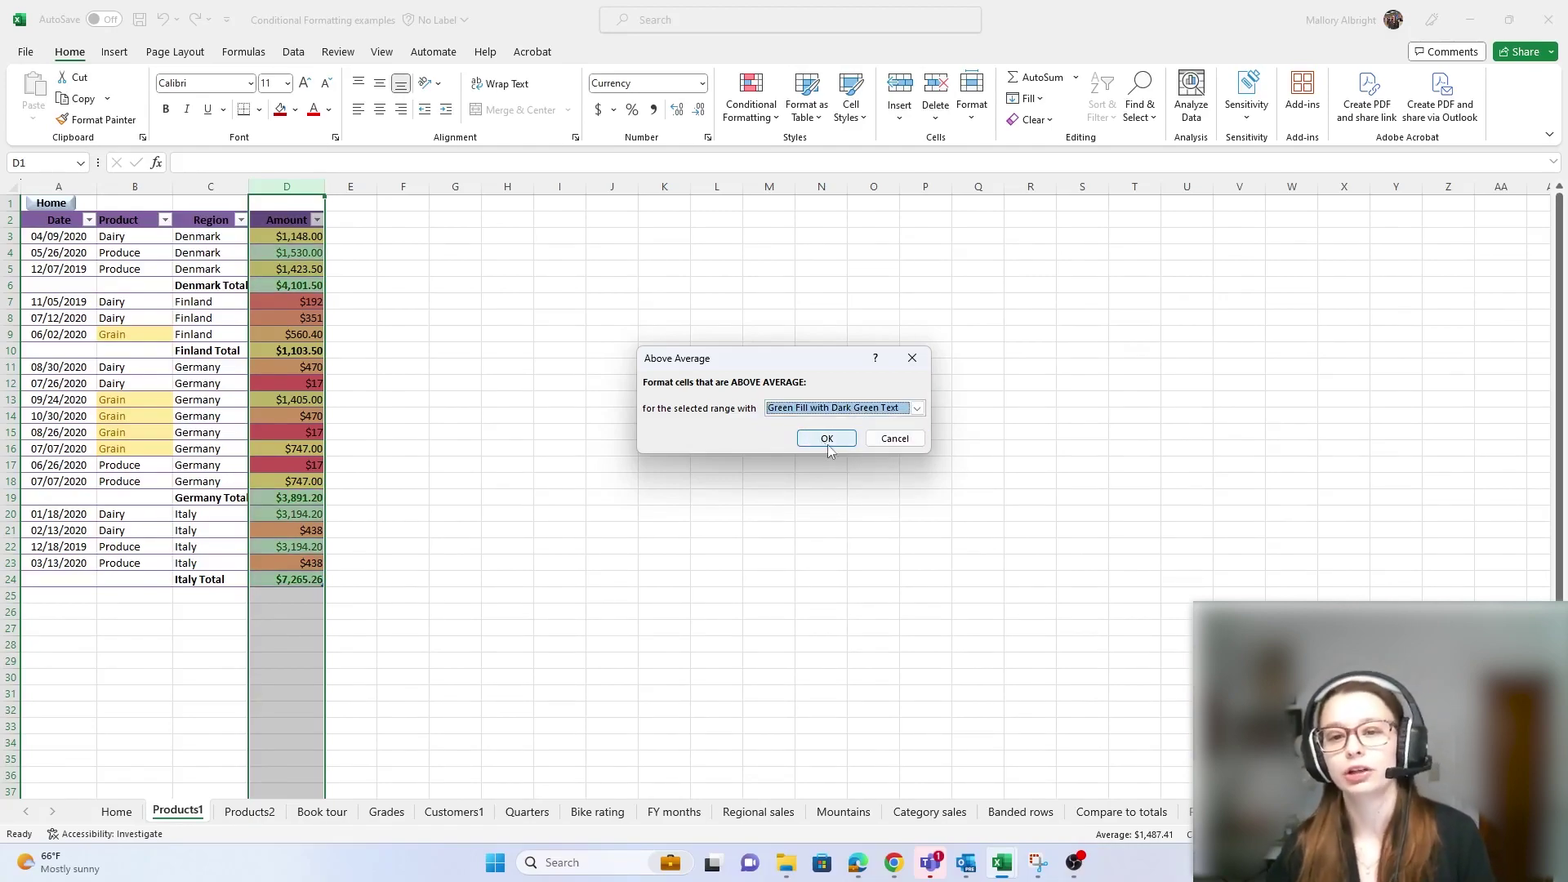
left_click(837, 441)
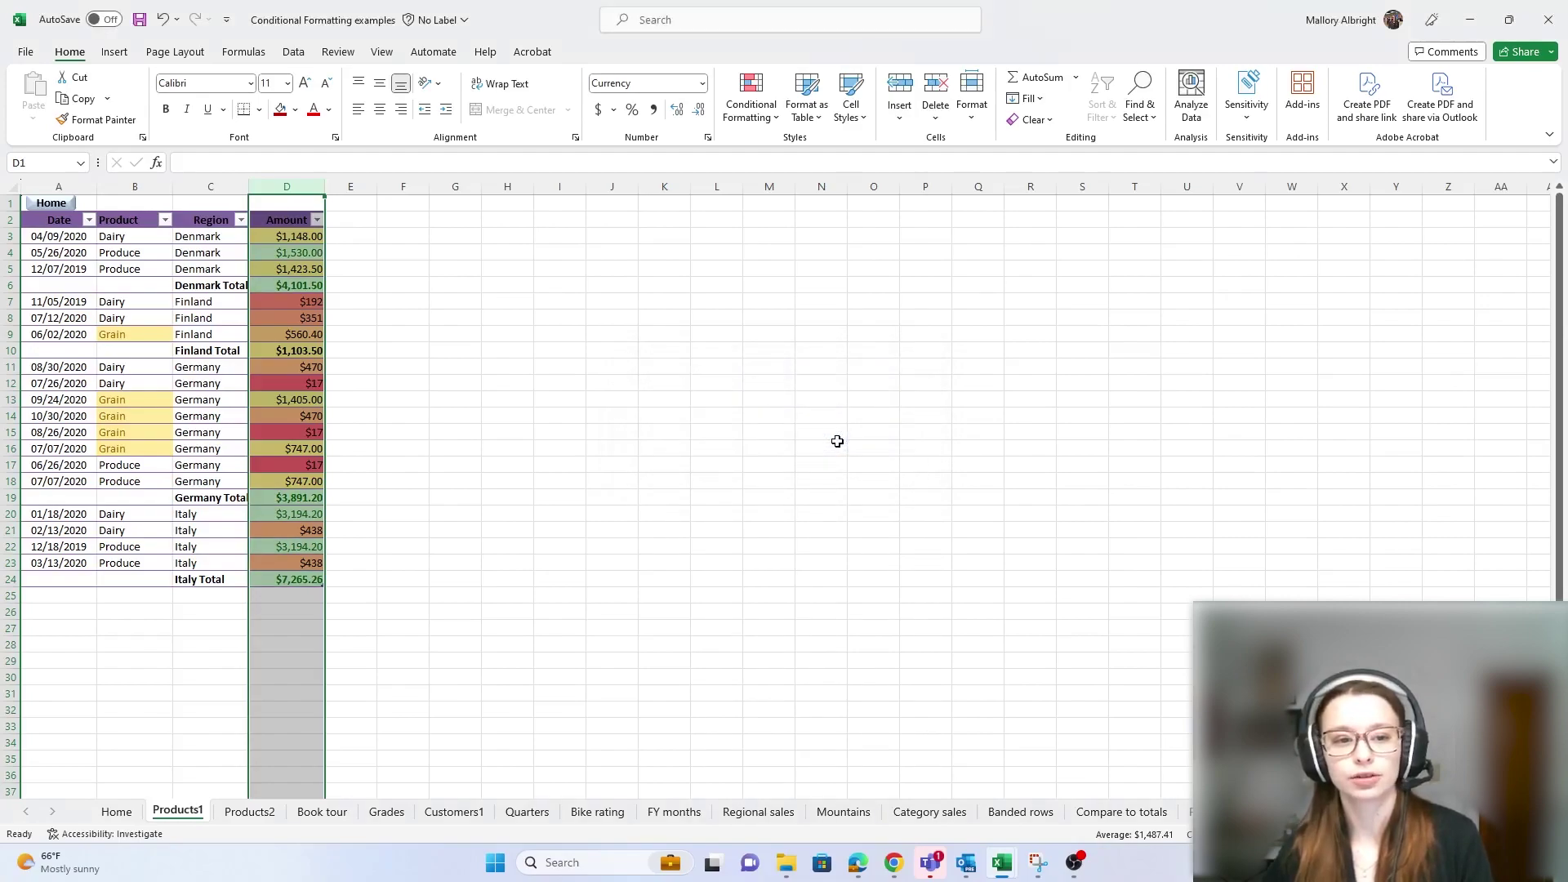
Highlight below-average amounts with Light Red Fill with Dark Red Text
left_click(767, 122)
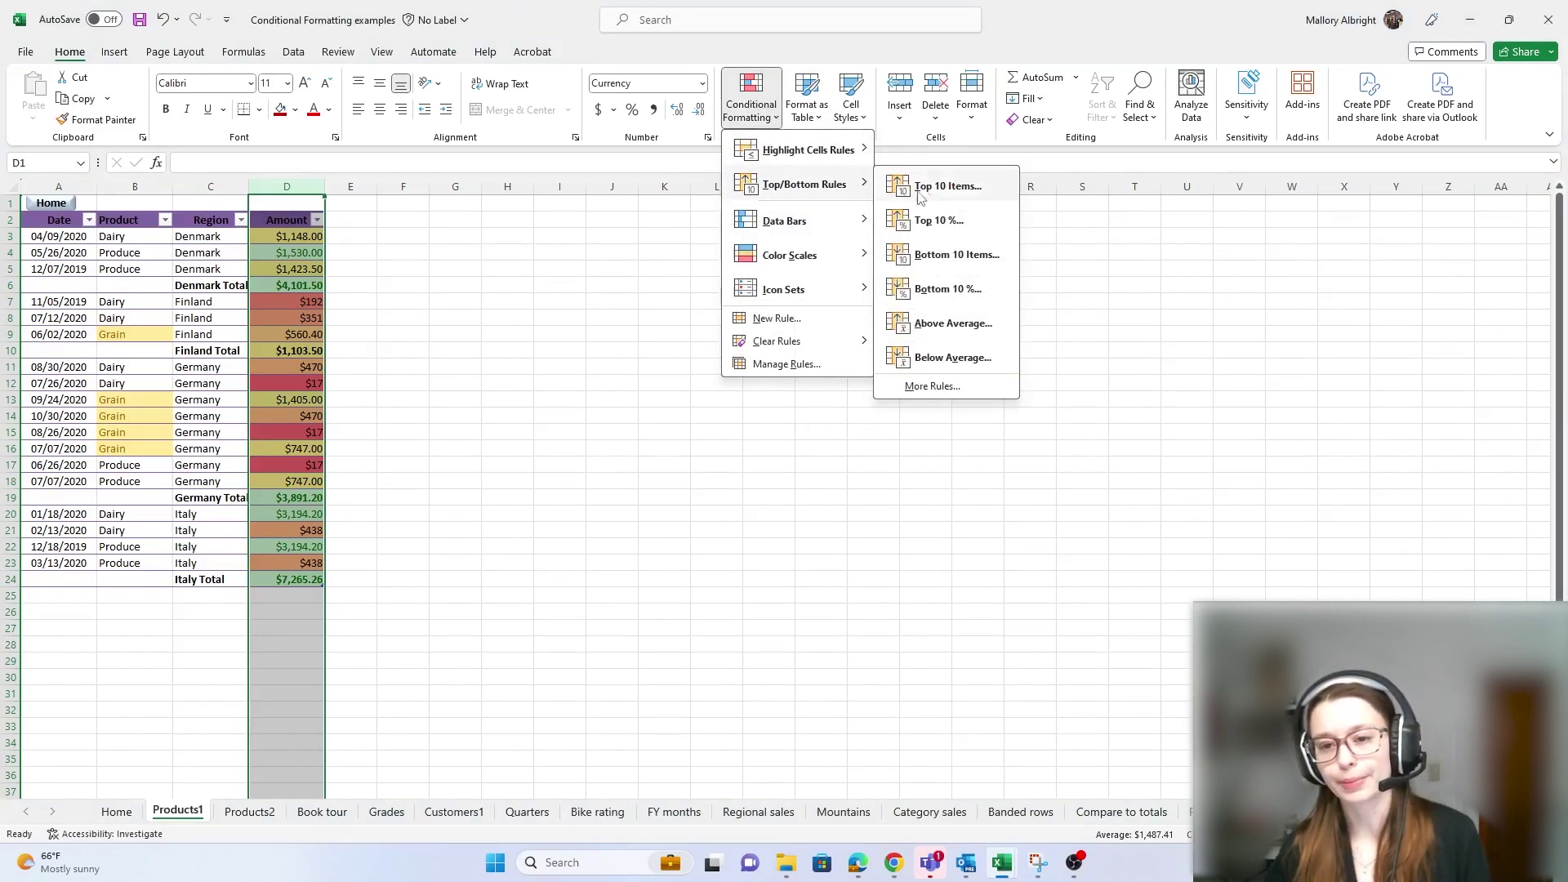
left_click(960, 362)
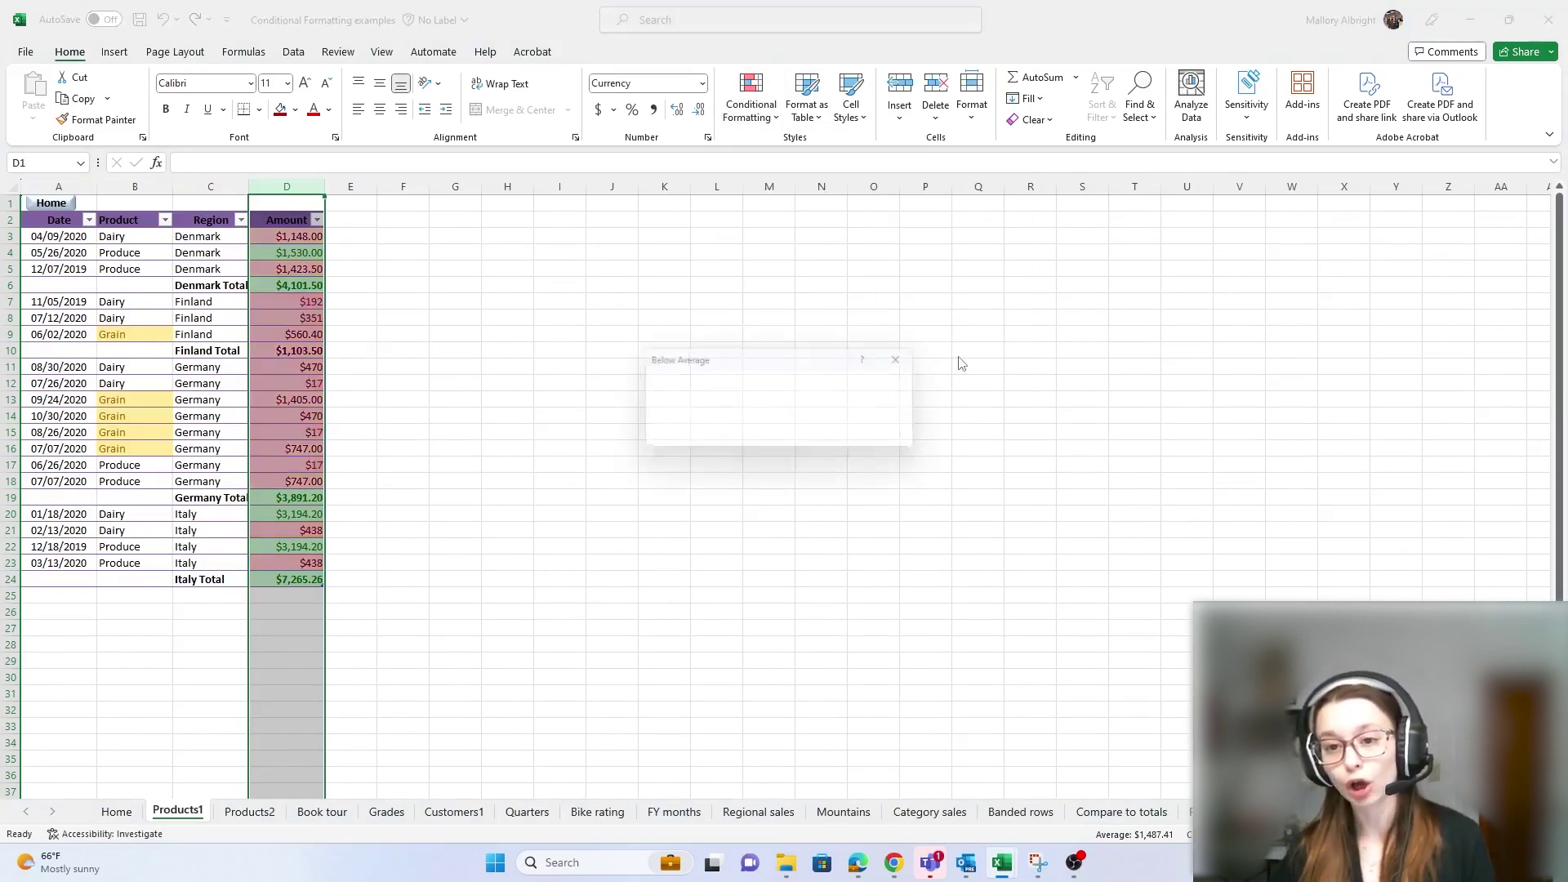
left_click(915, 408)
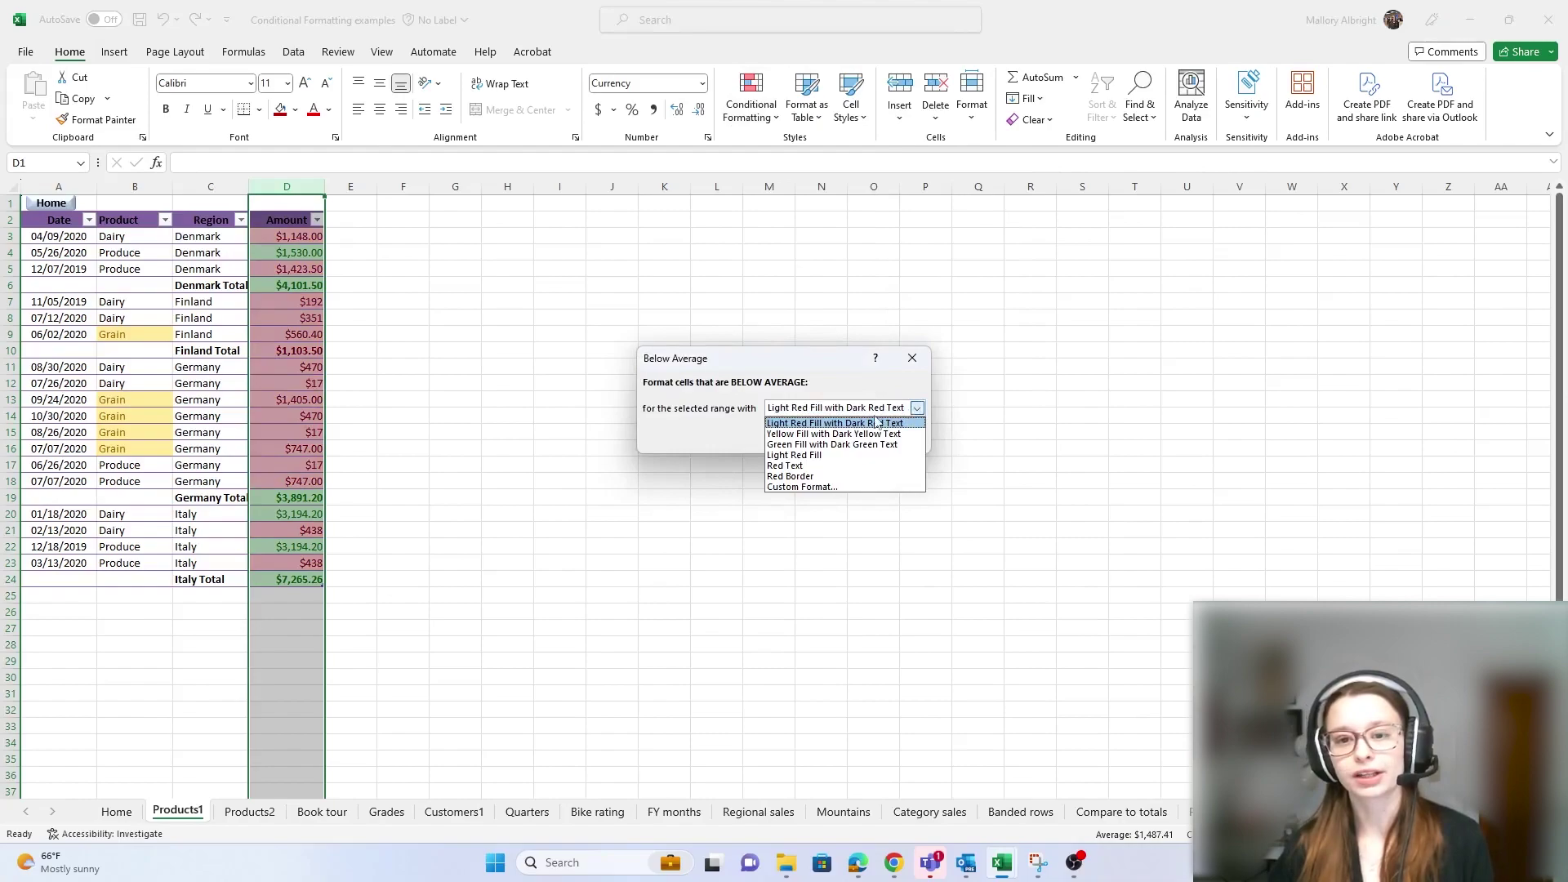
left_click(825, 424)
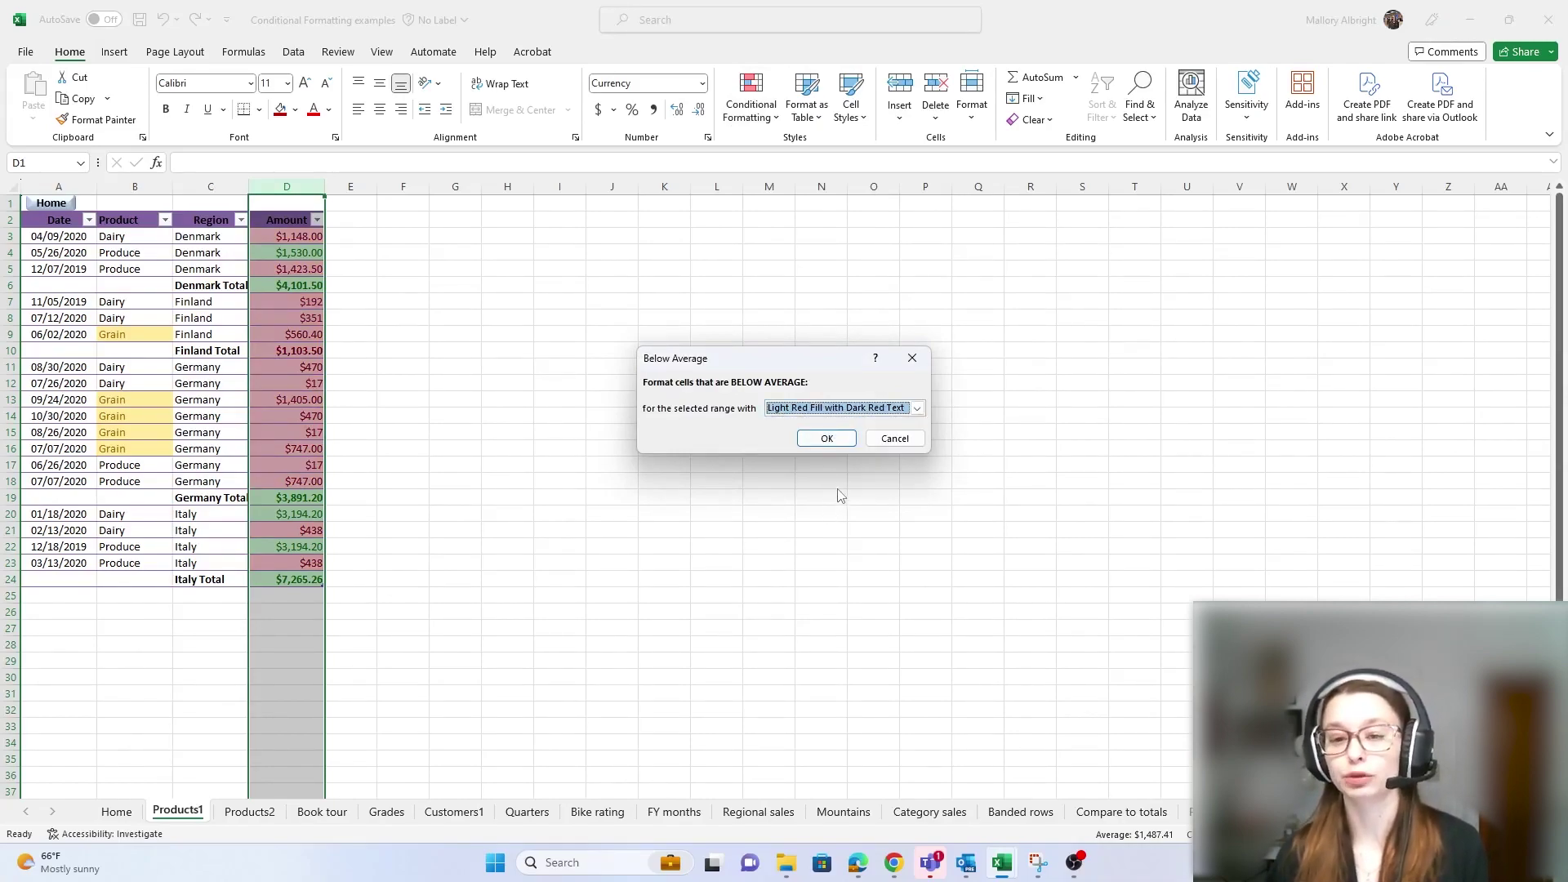
left_click(826, 437)
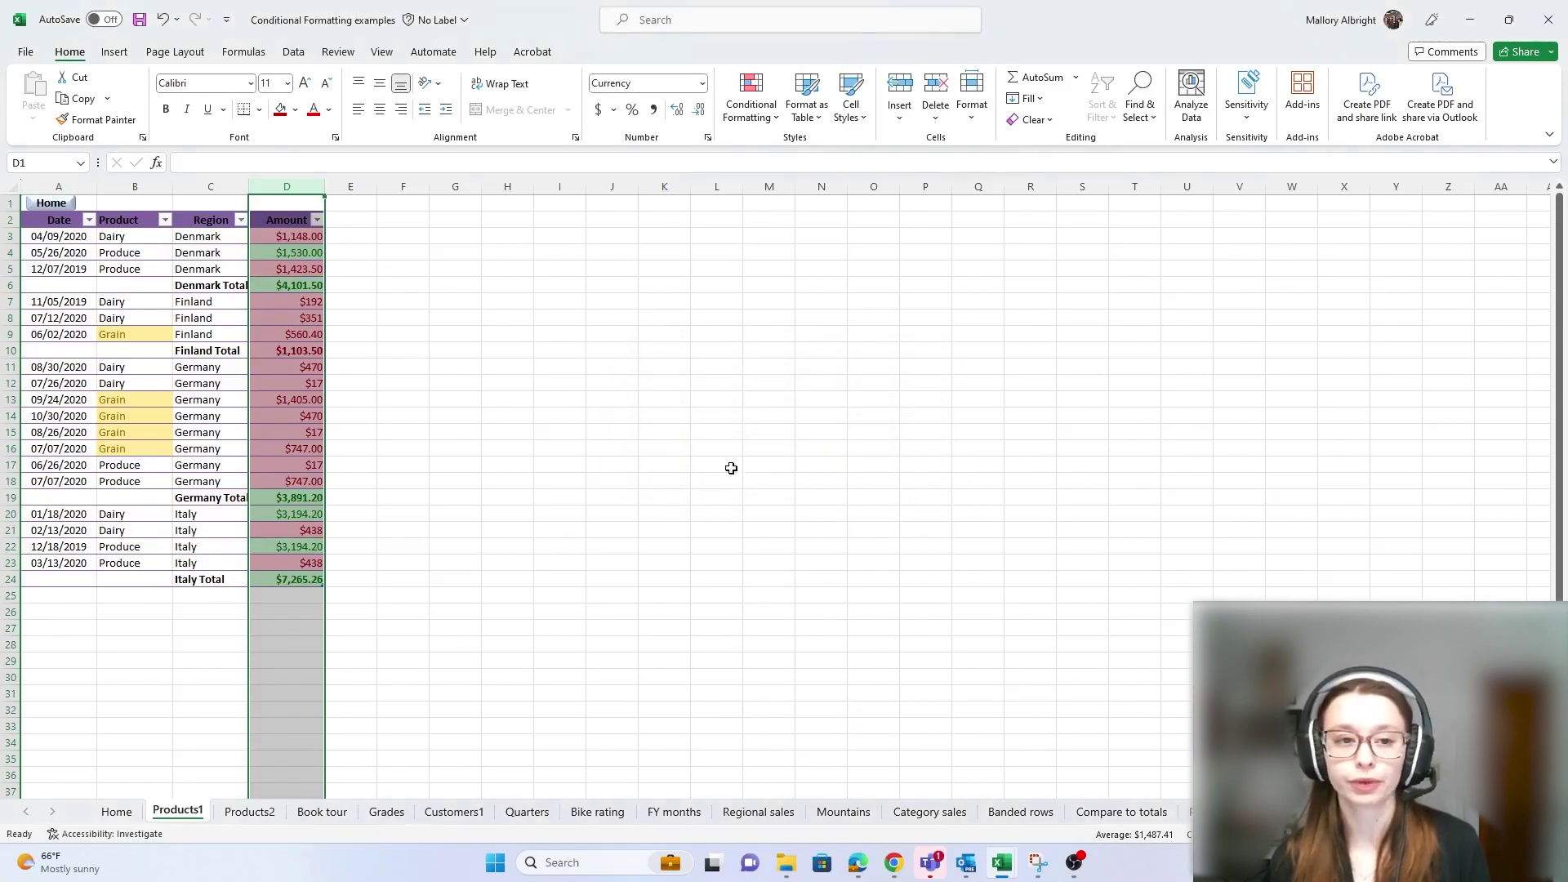
left_click(587, 448)
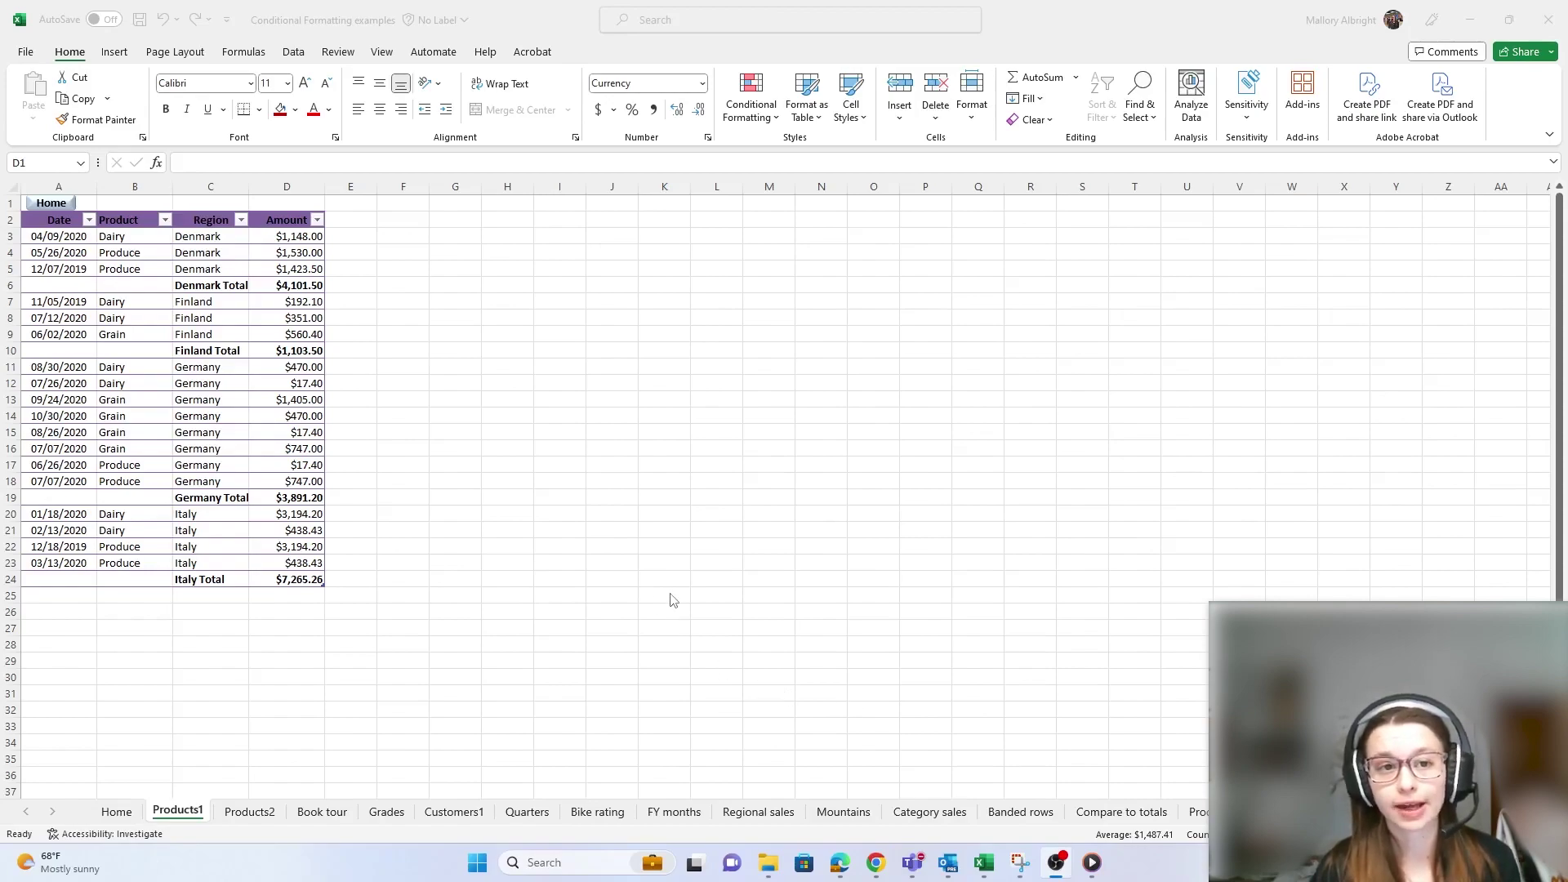
Apply the 3 Symbols (Circled) icon set to Amount column D
left_click(315, 187)
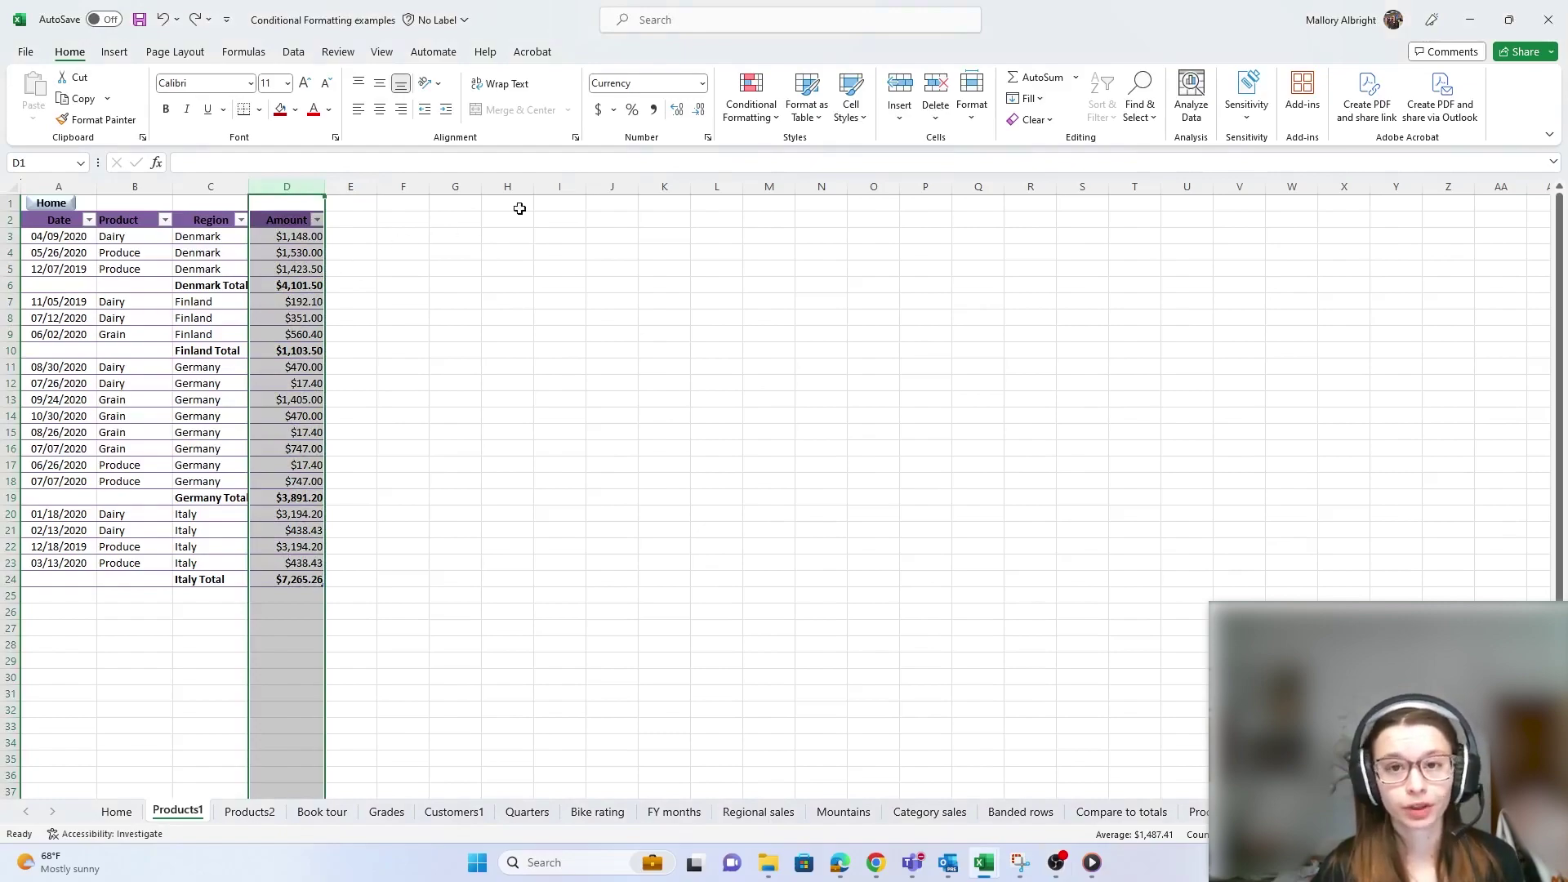
left_click(771, 111)
mouse_move(794, 292)
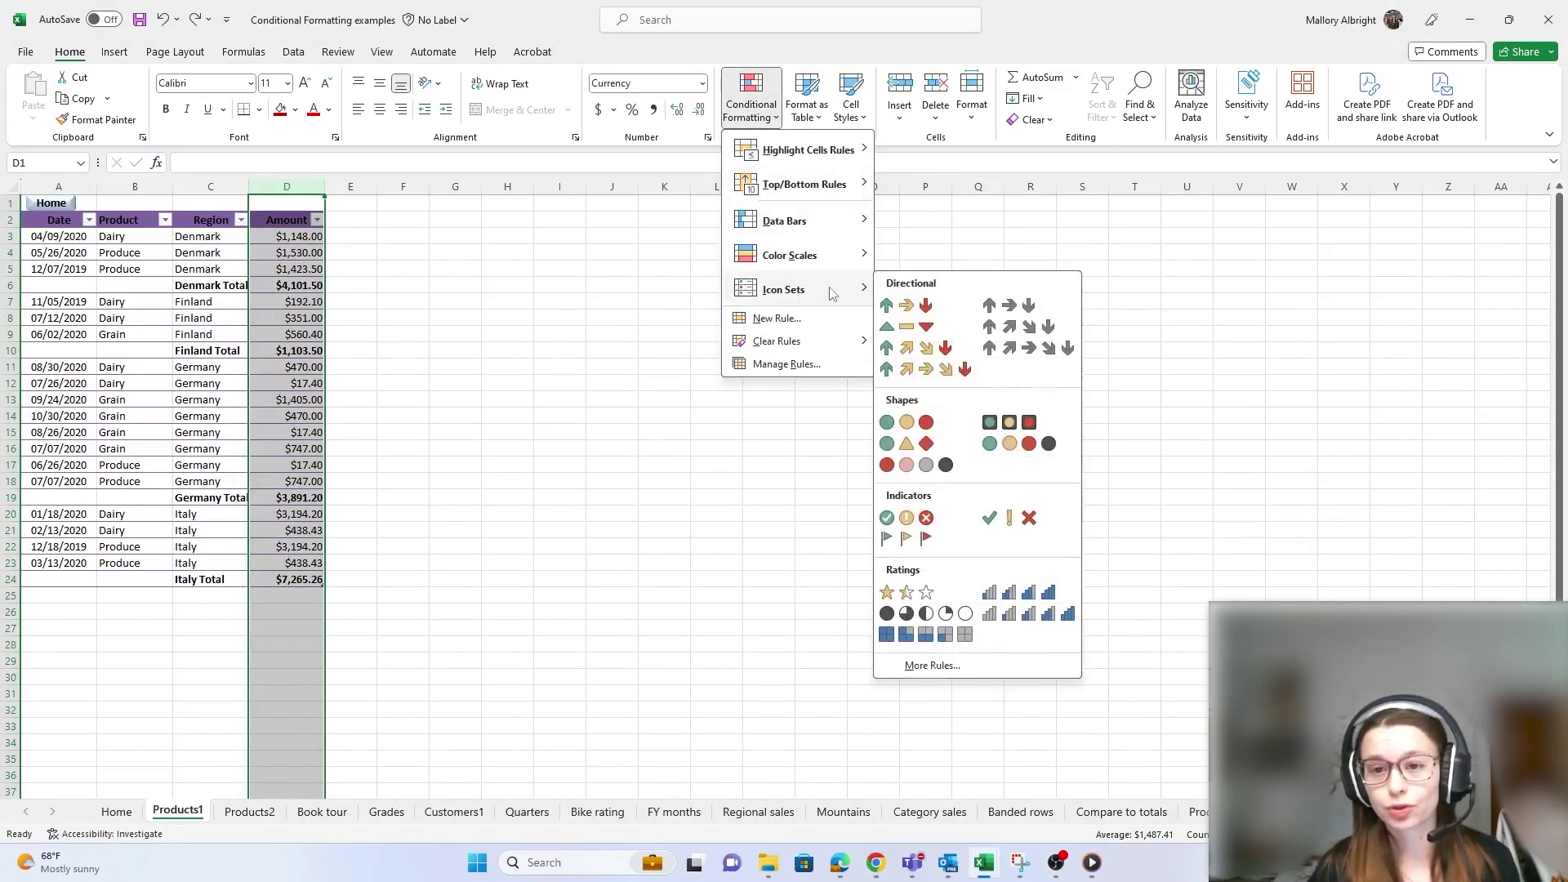
left_click(908, 520)
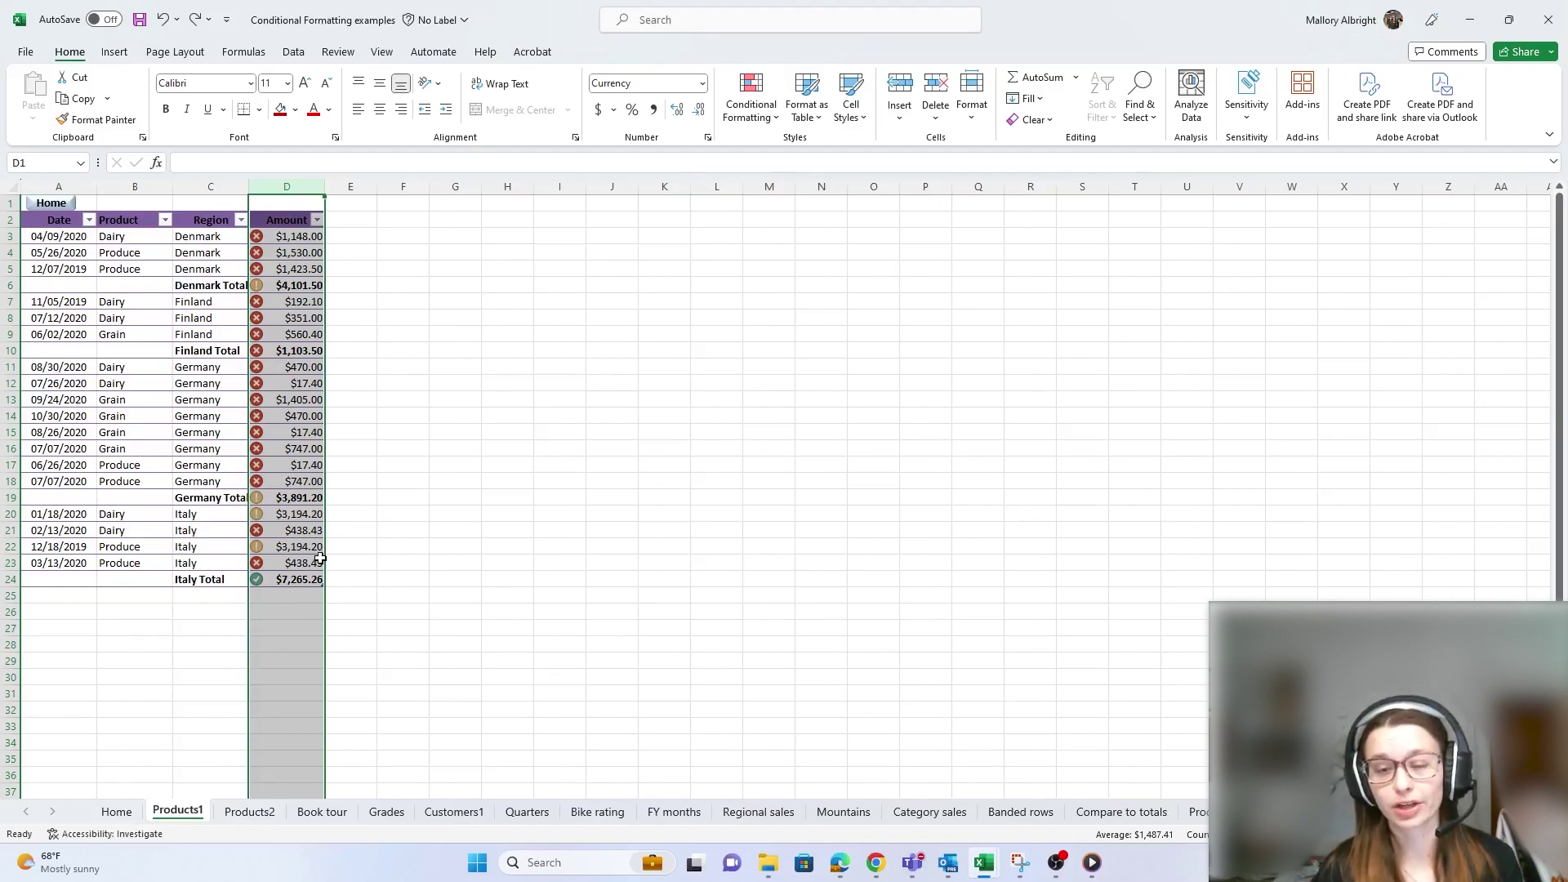
left_click(767, 123)
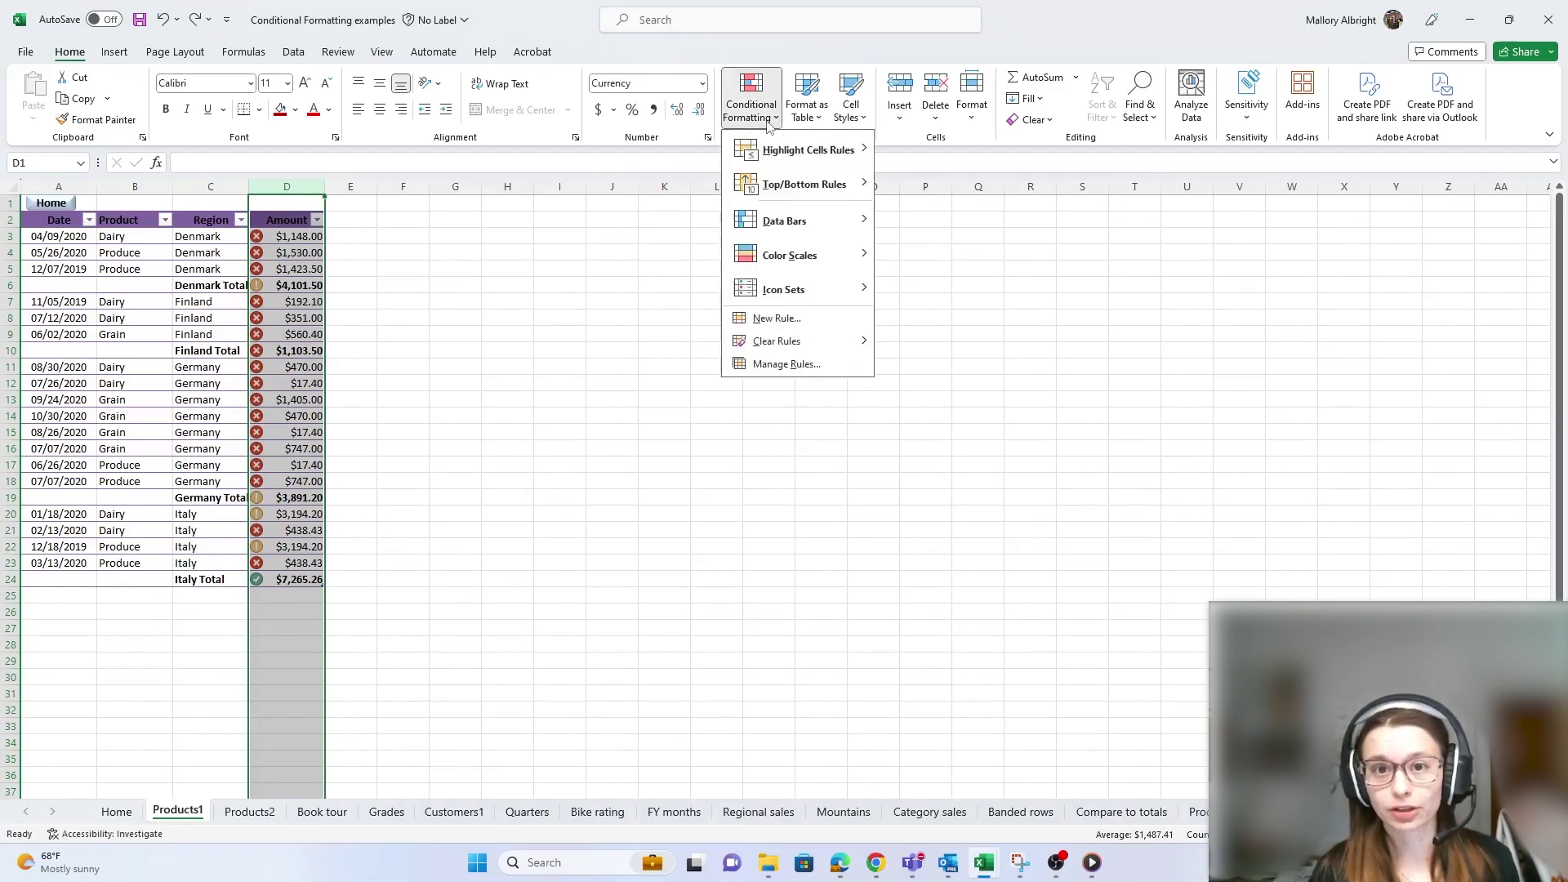
Start a custom icon-set rule using circled check, exclamation and cross icons
mouse_move(772, 285)
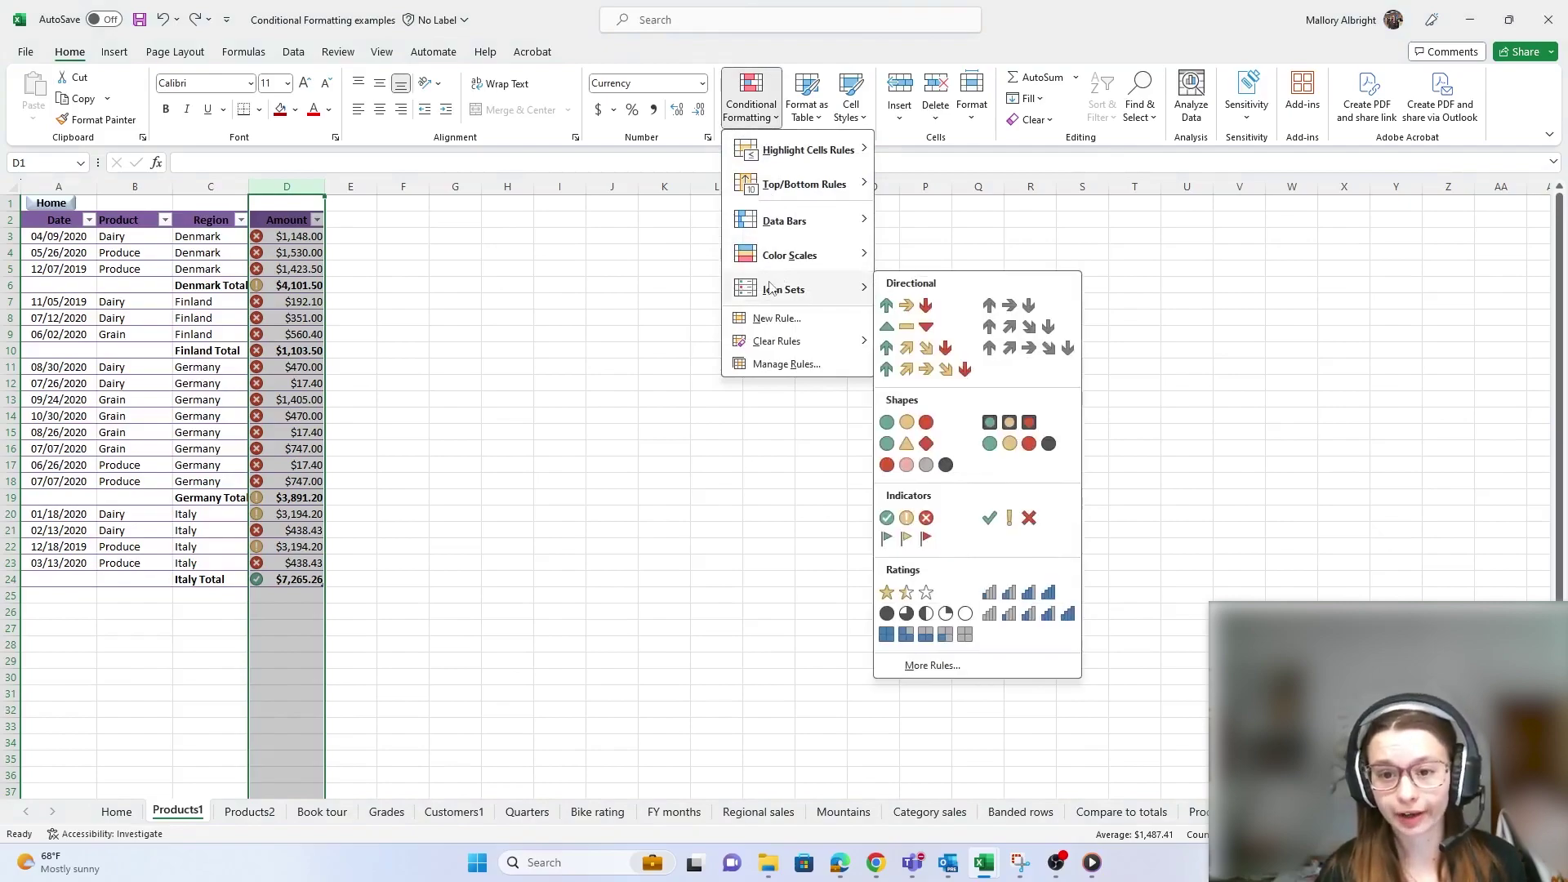
left_click(932, 666)
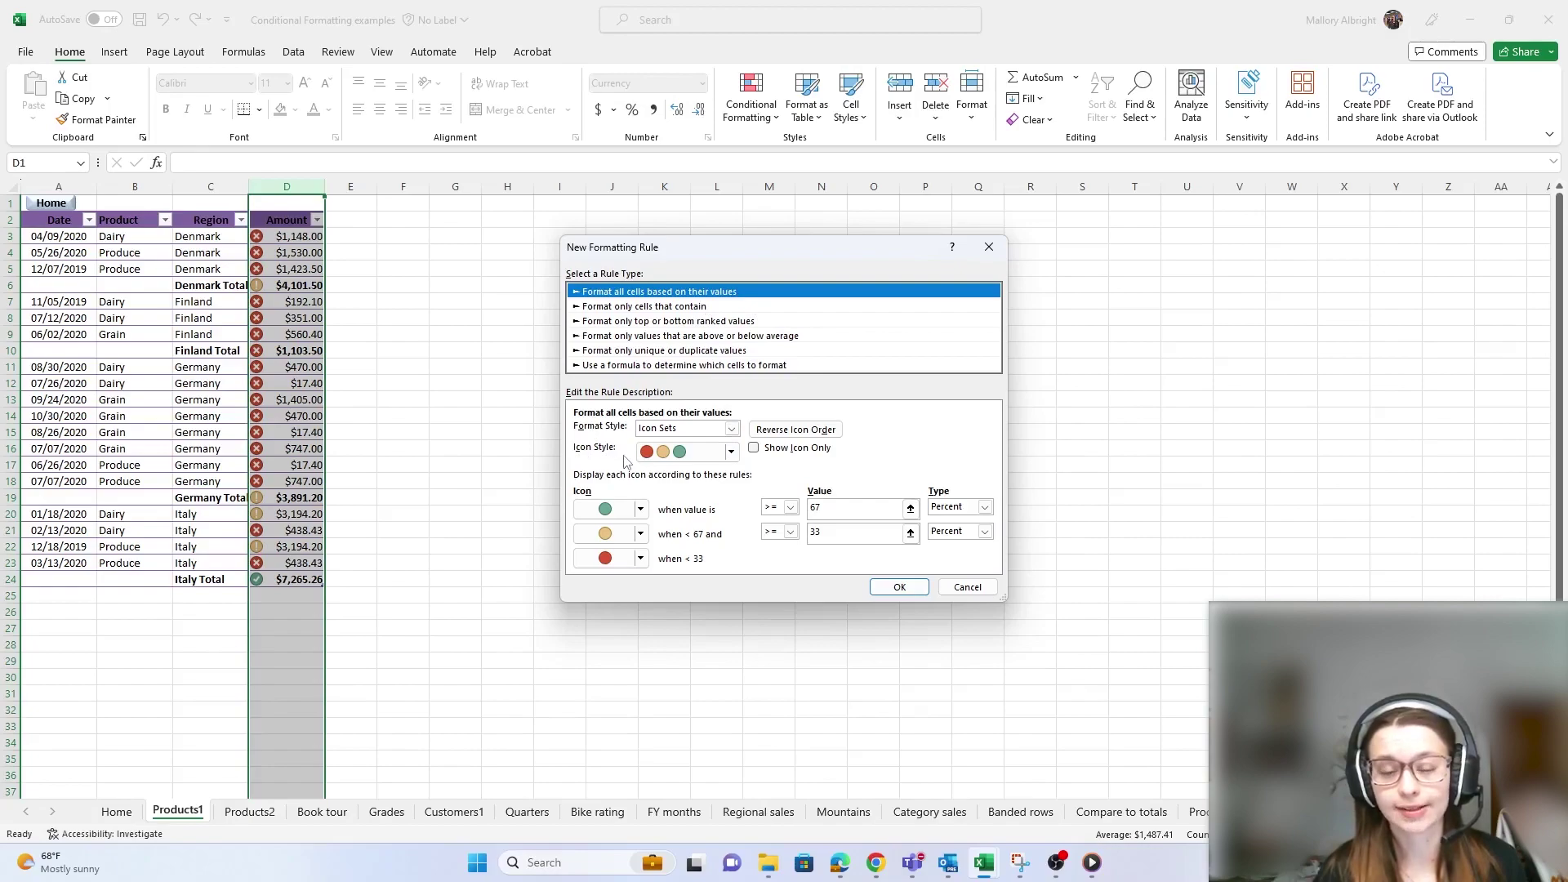
left_click(732, 452)
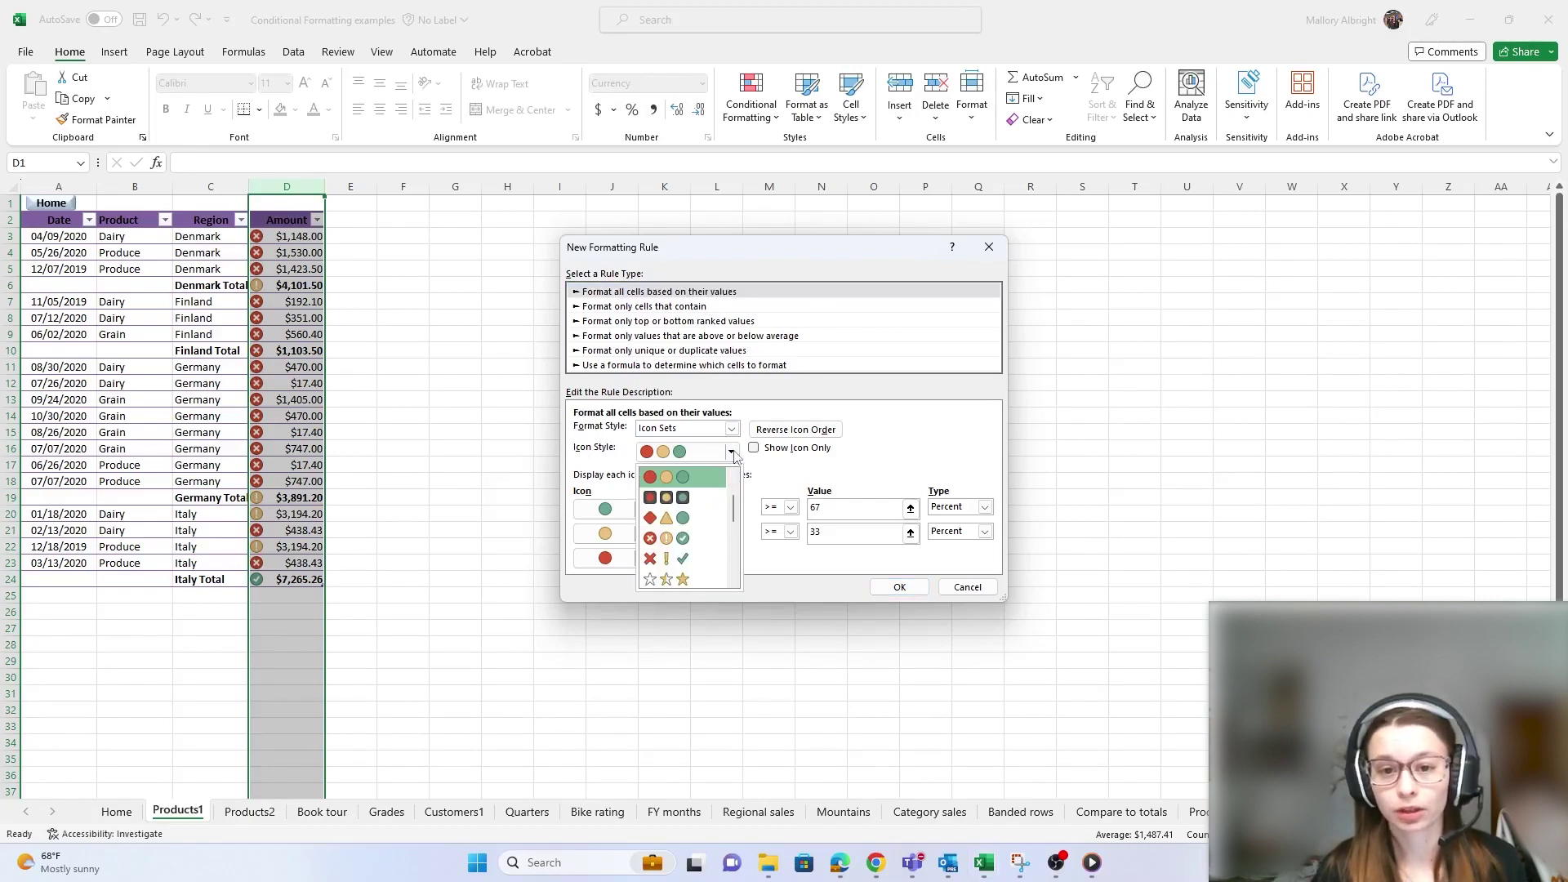
left_click(708, 540)
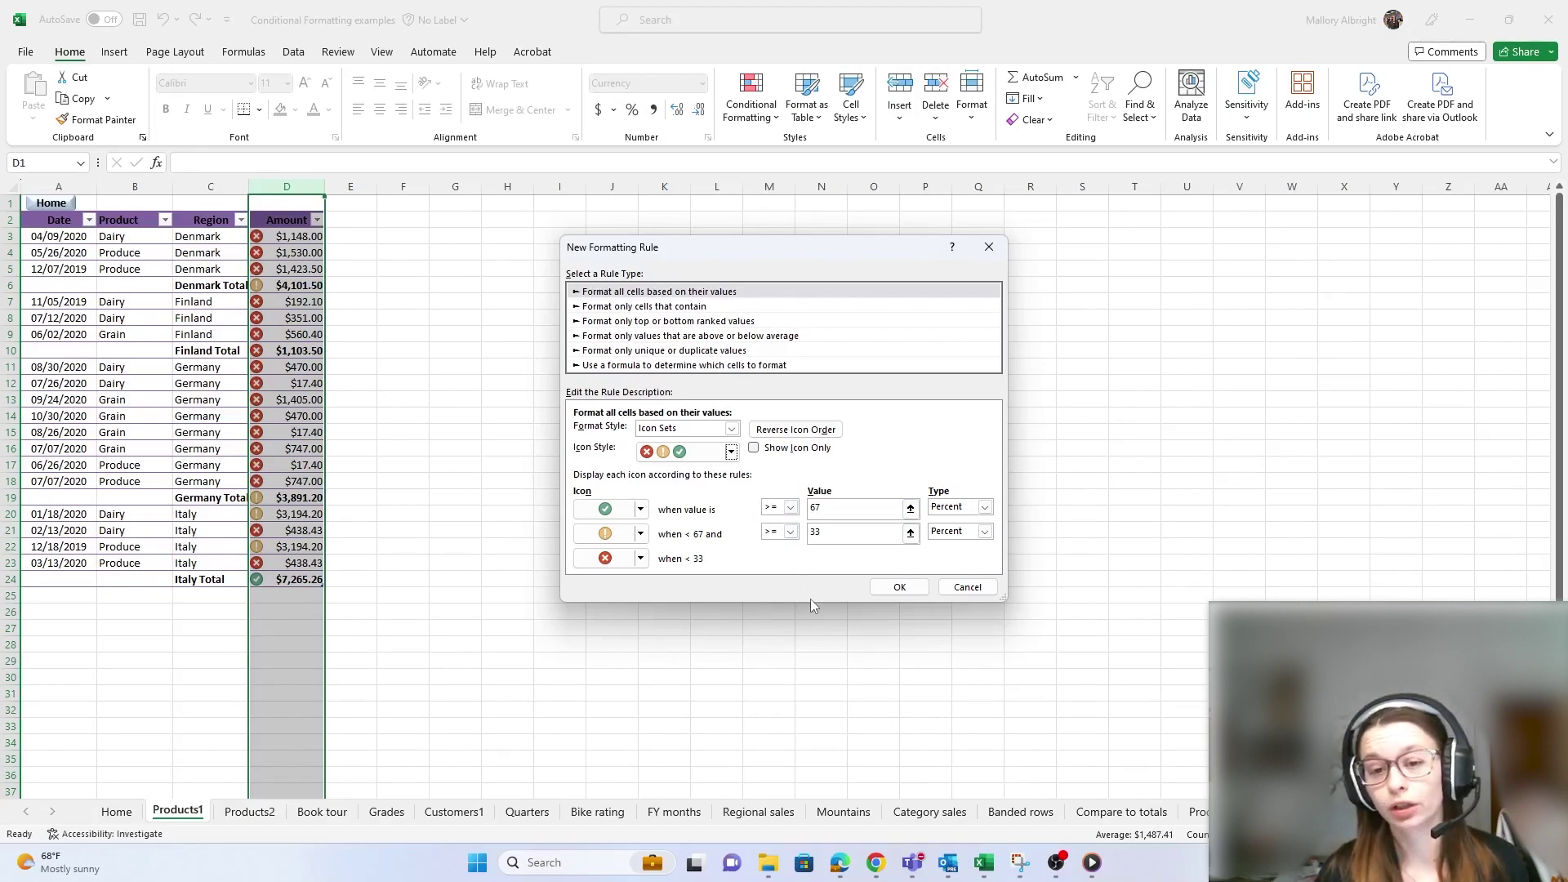
Set both thresholds to Number type: 500 for green and 100 for yellow
left_click(985, 508)
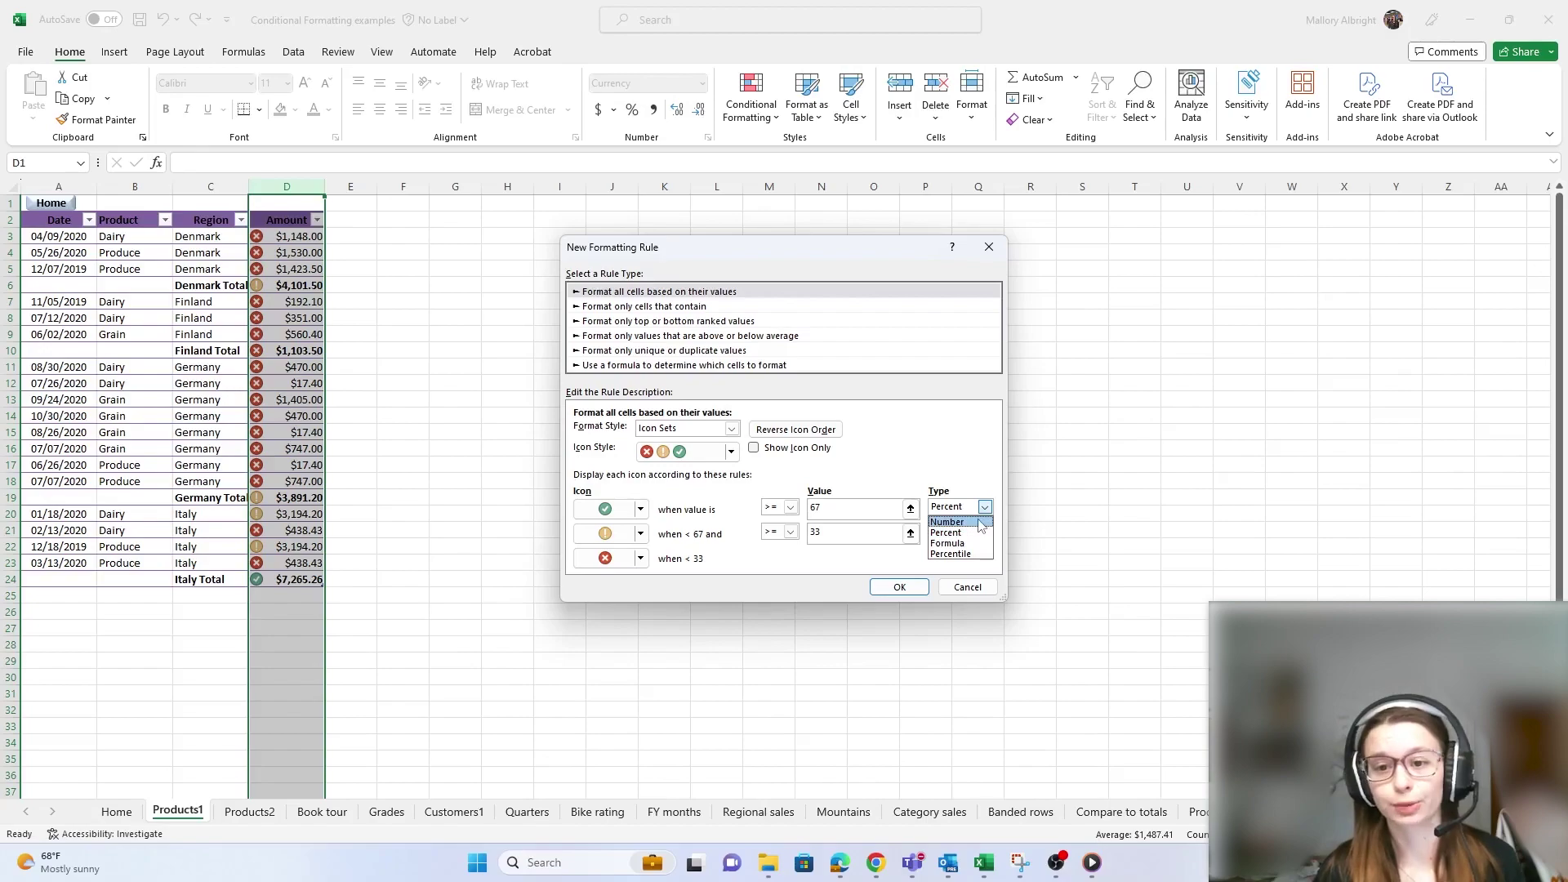
left_click(952, 522)
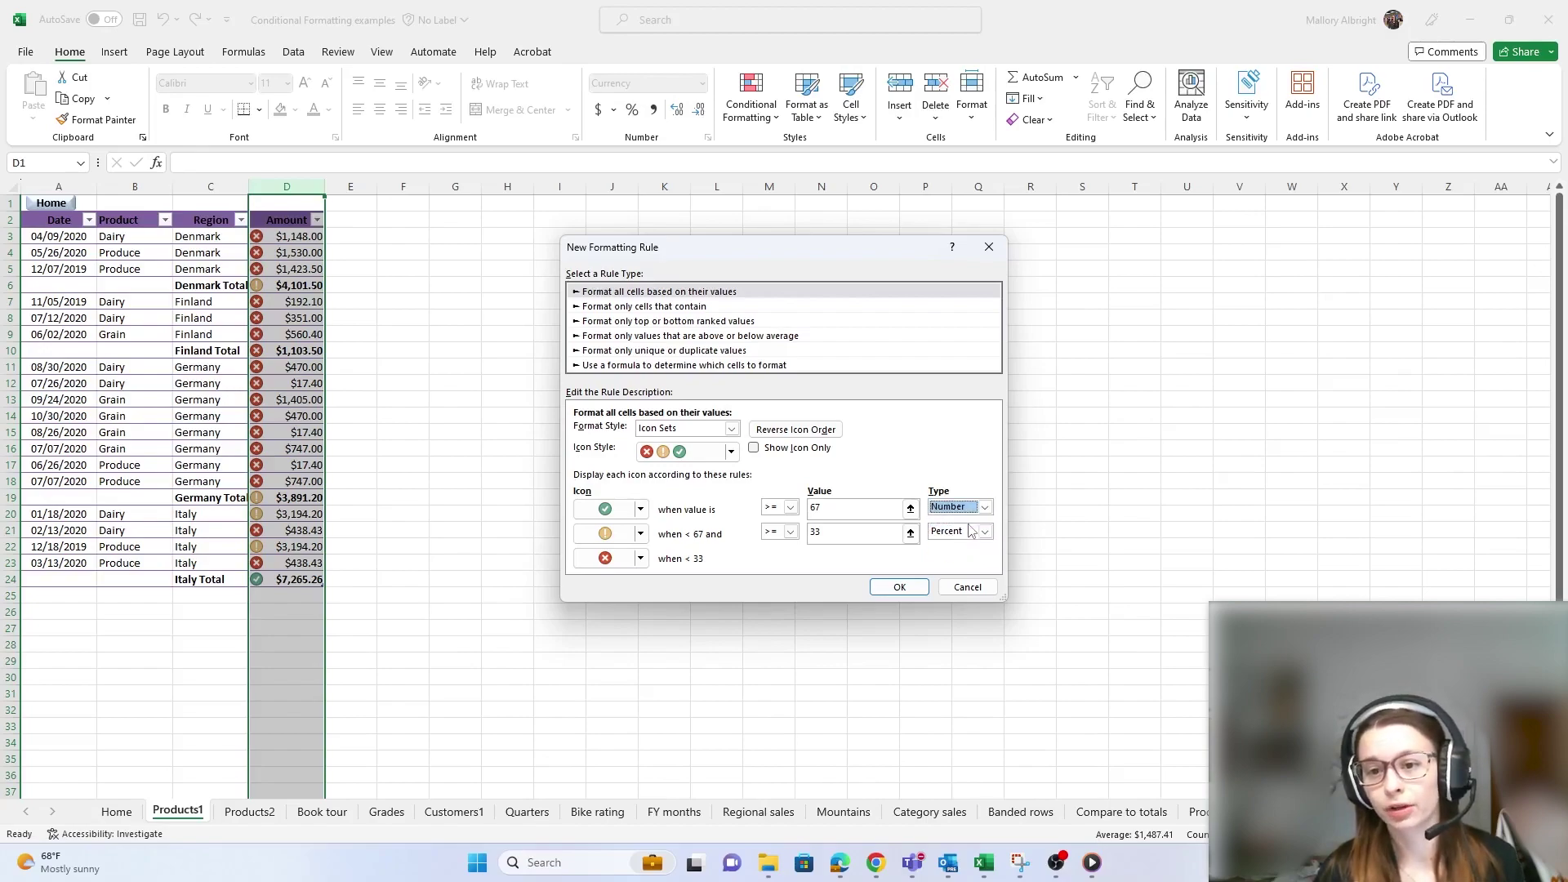
left_click(984, 533)
left_click(952, 547)
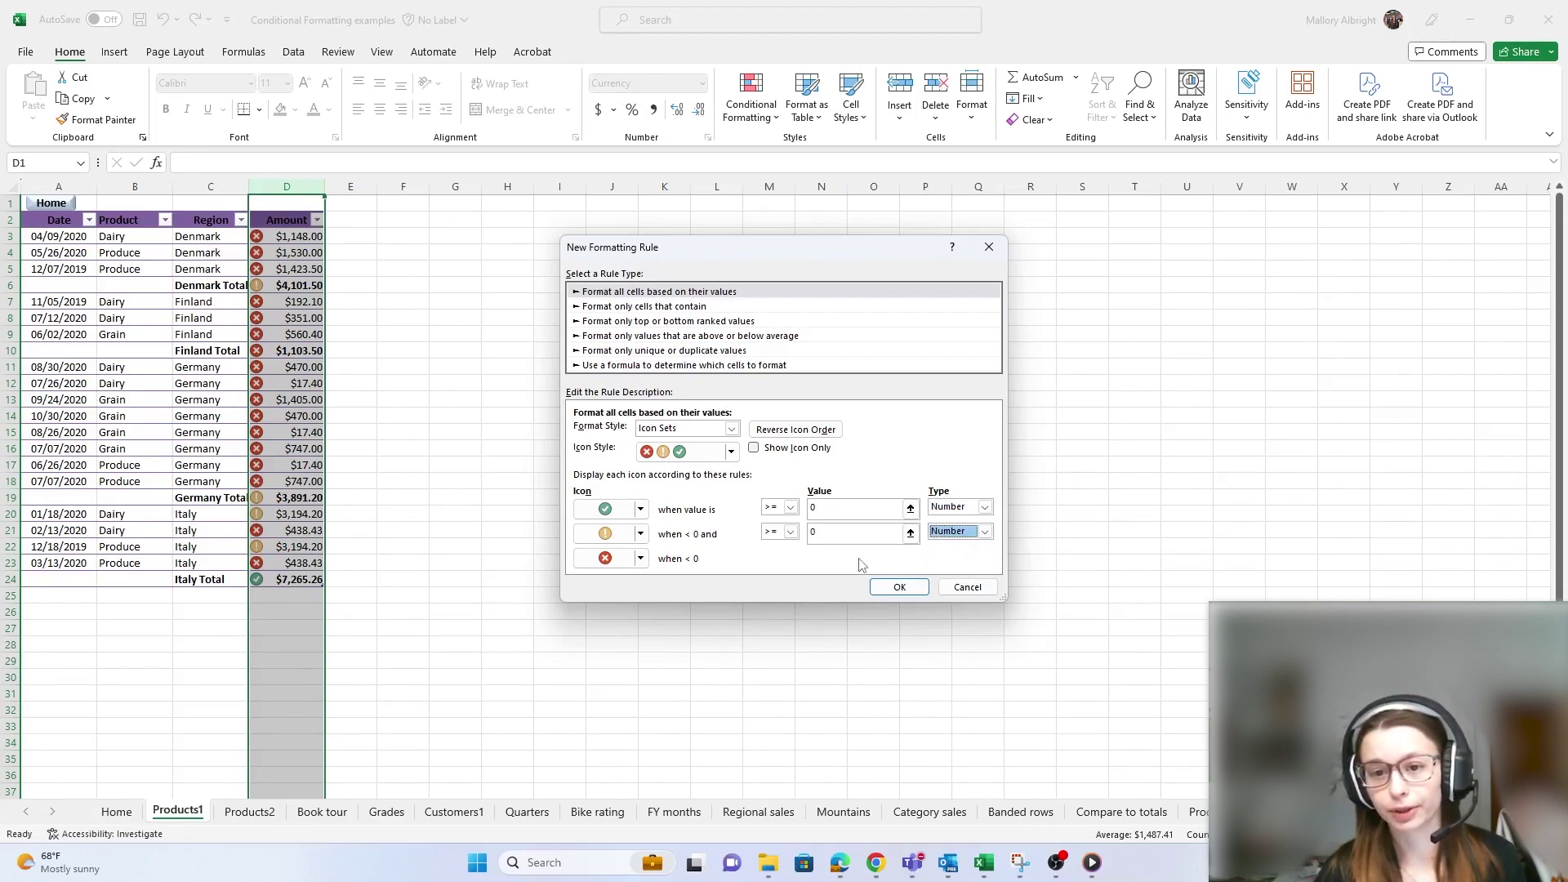
double_click(833, 510)
type("500")
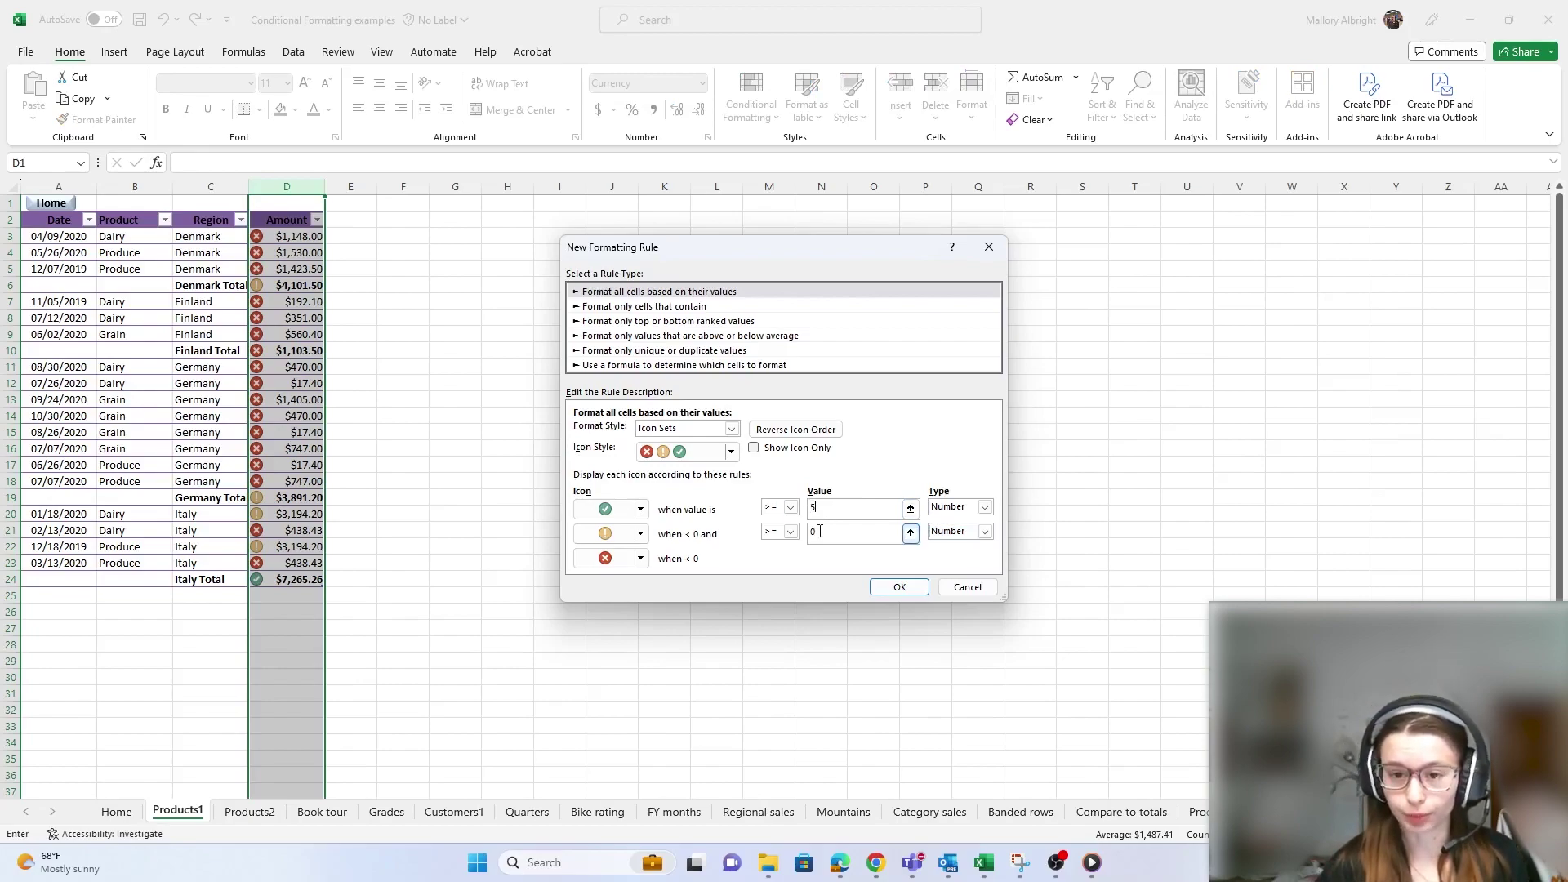
double_click(820, 532)
type("1")
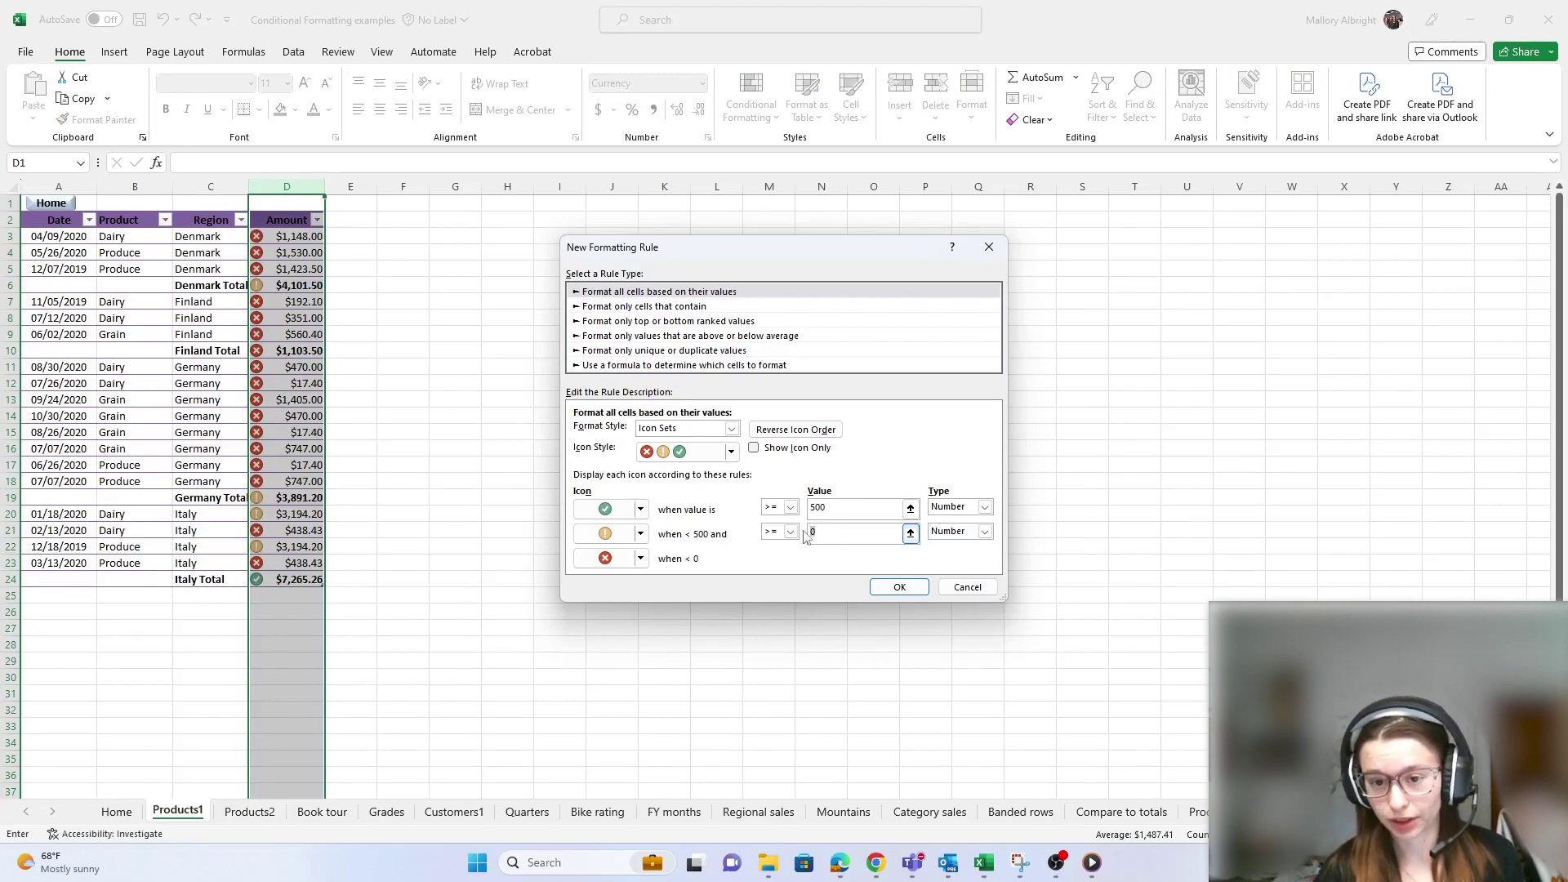
type("00")
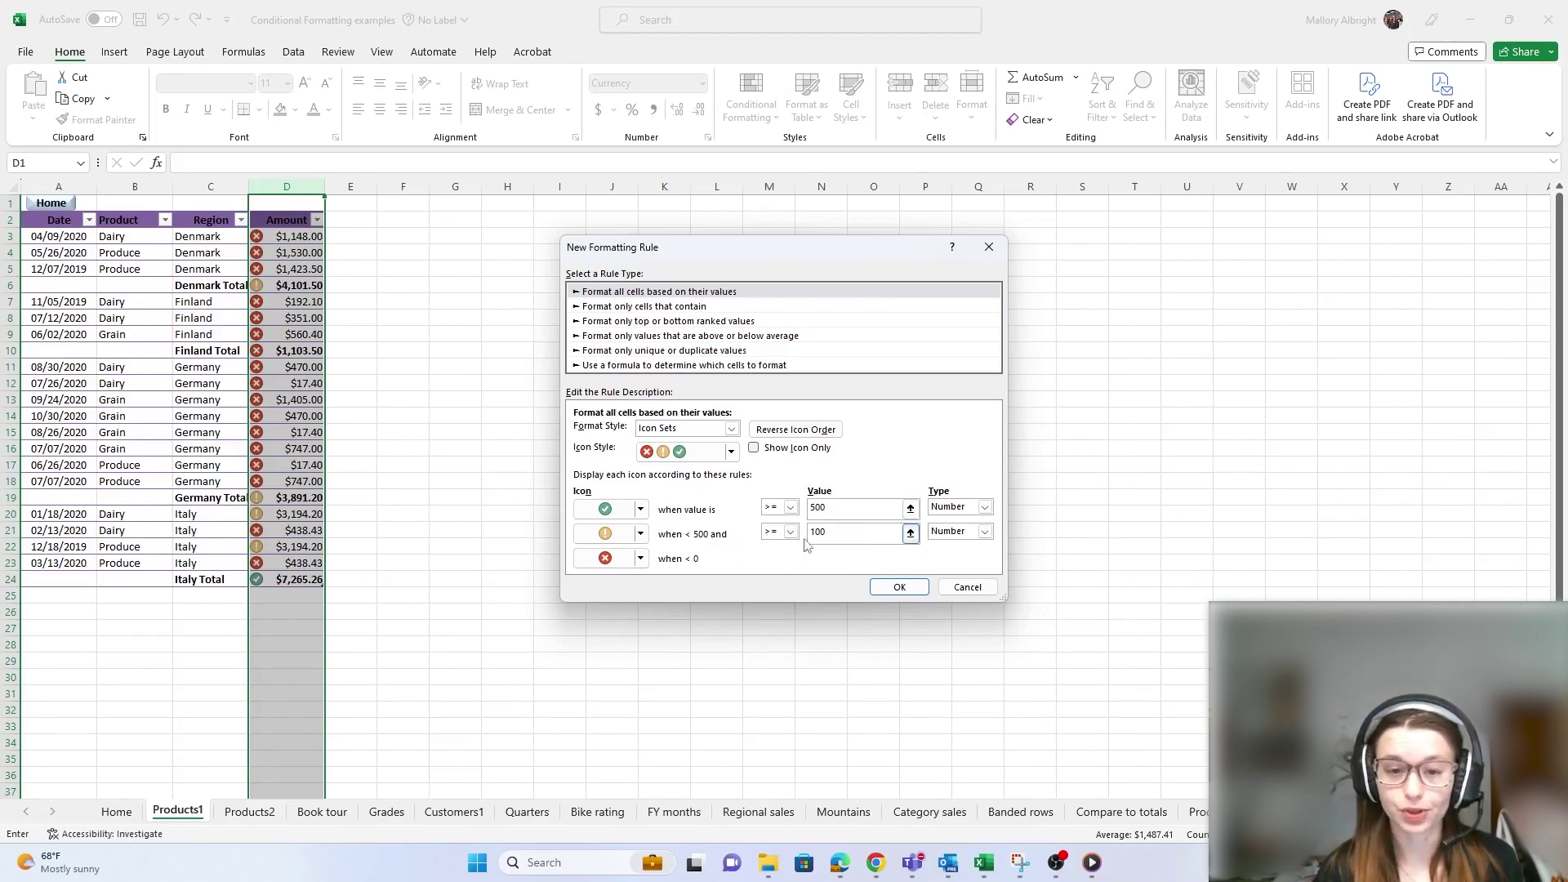
Apply the custom 500/100 icon rule to the Amount column
left_click(892, 589)
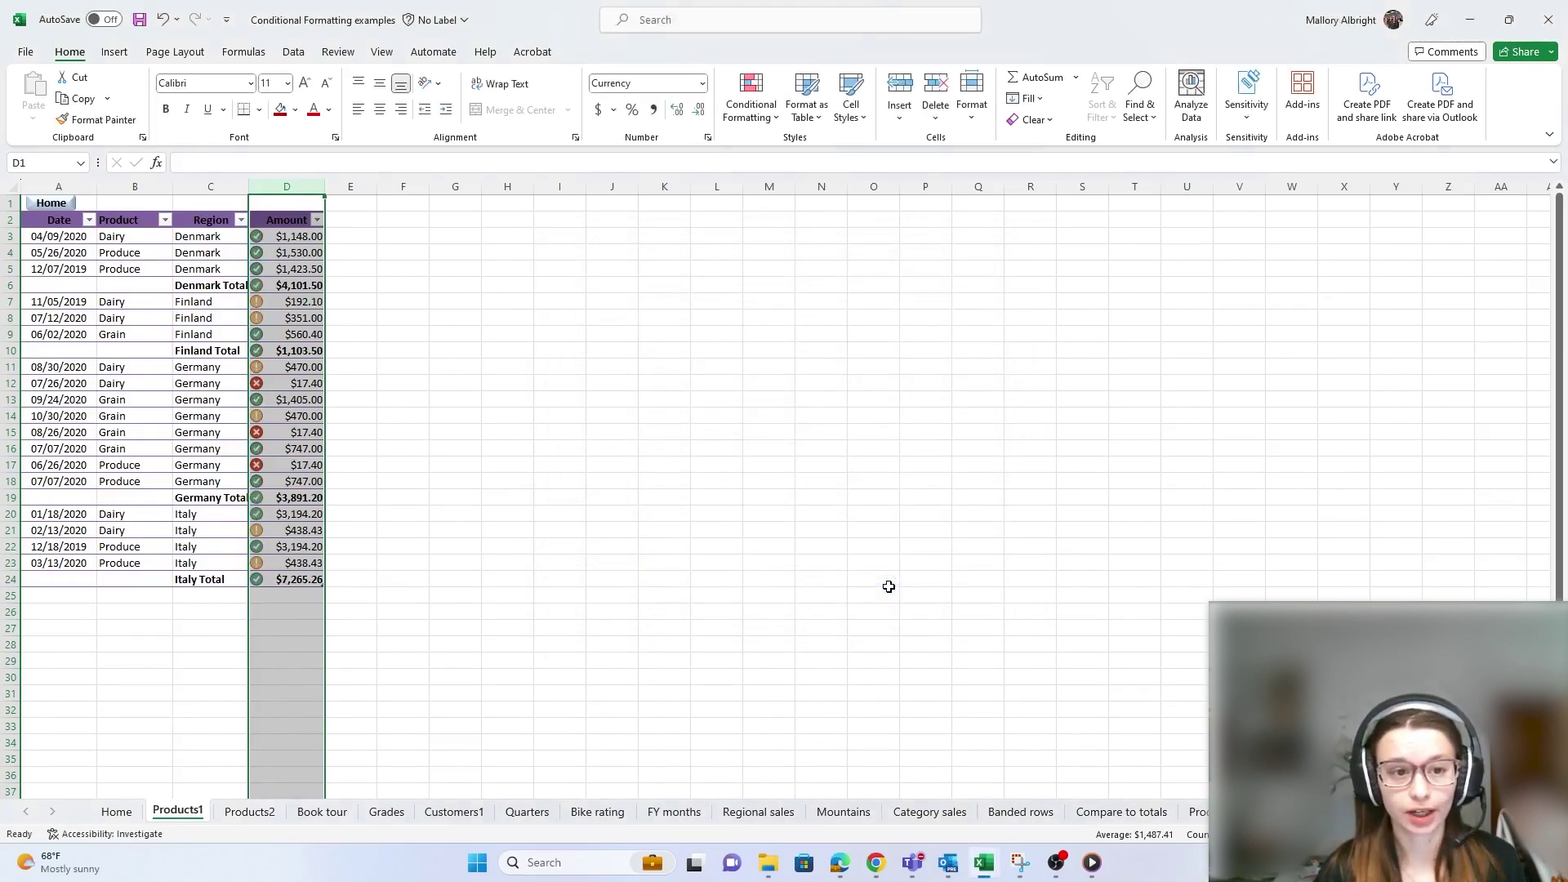
left_click(580, 374)
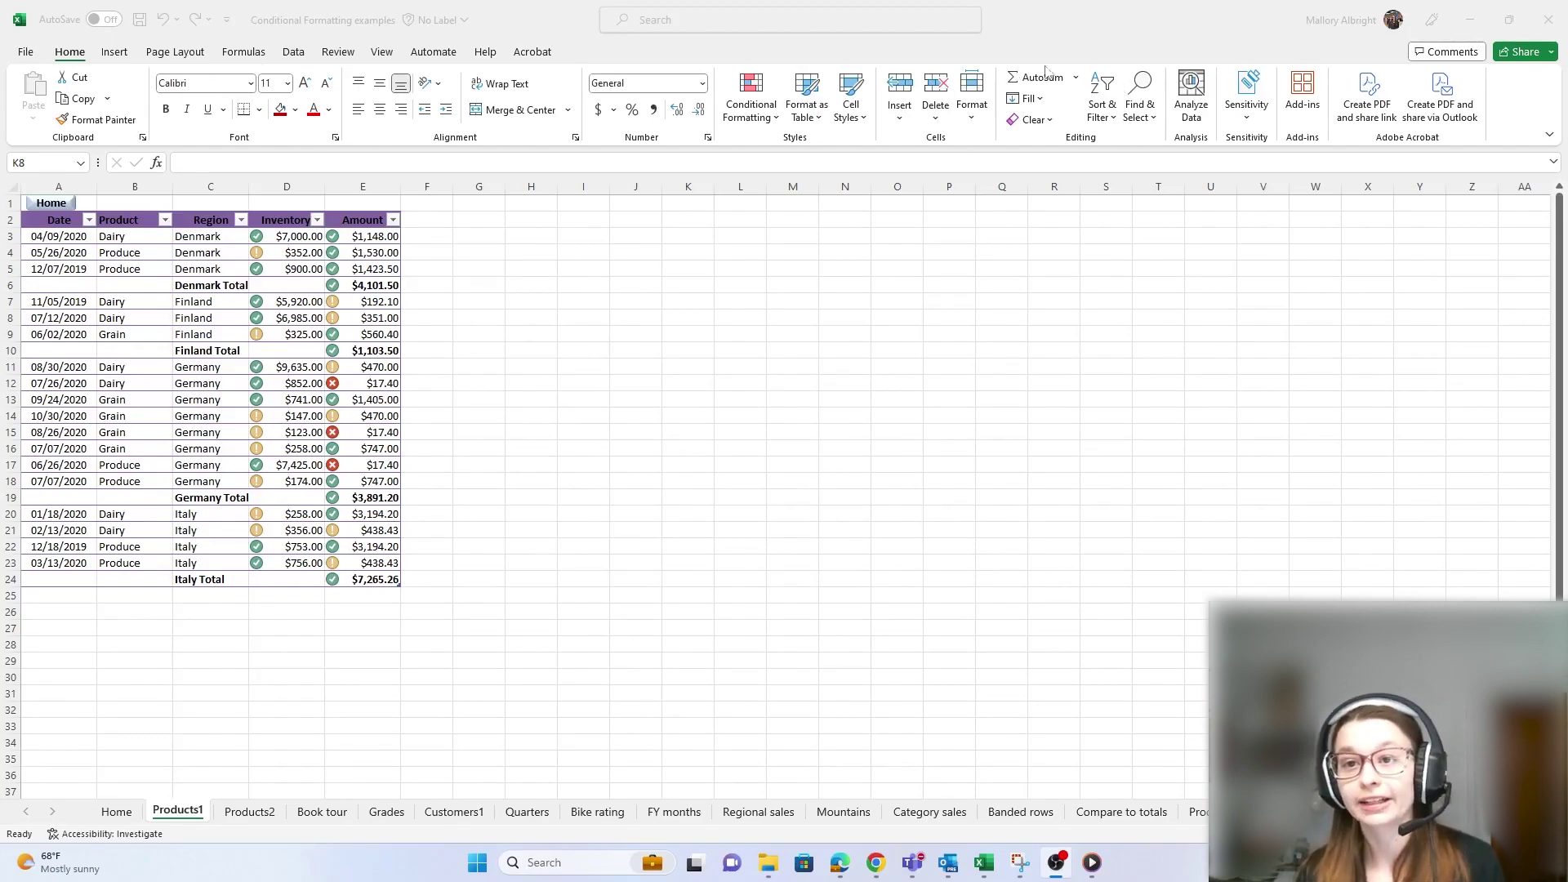
Select all cells carrying conditional formatting using Find & Select
left_click(1148, 114)
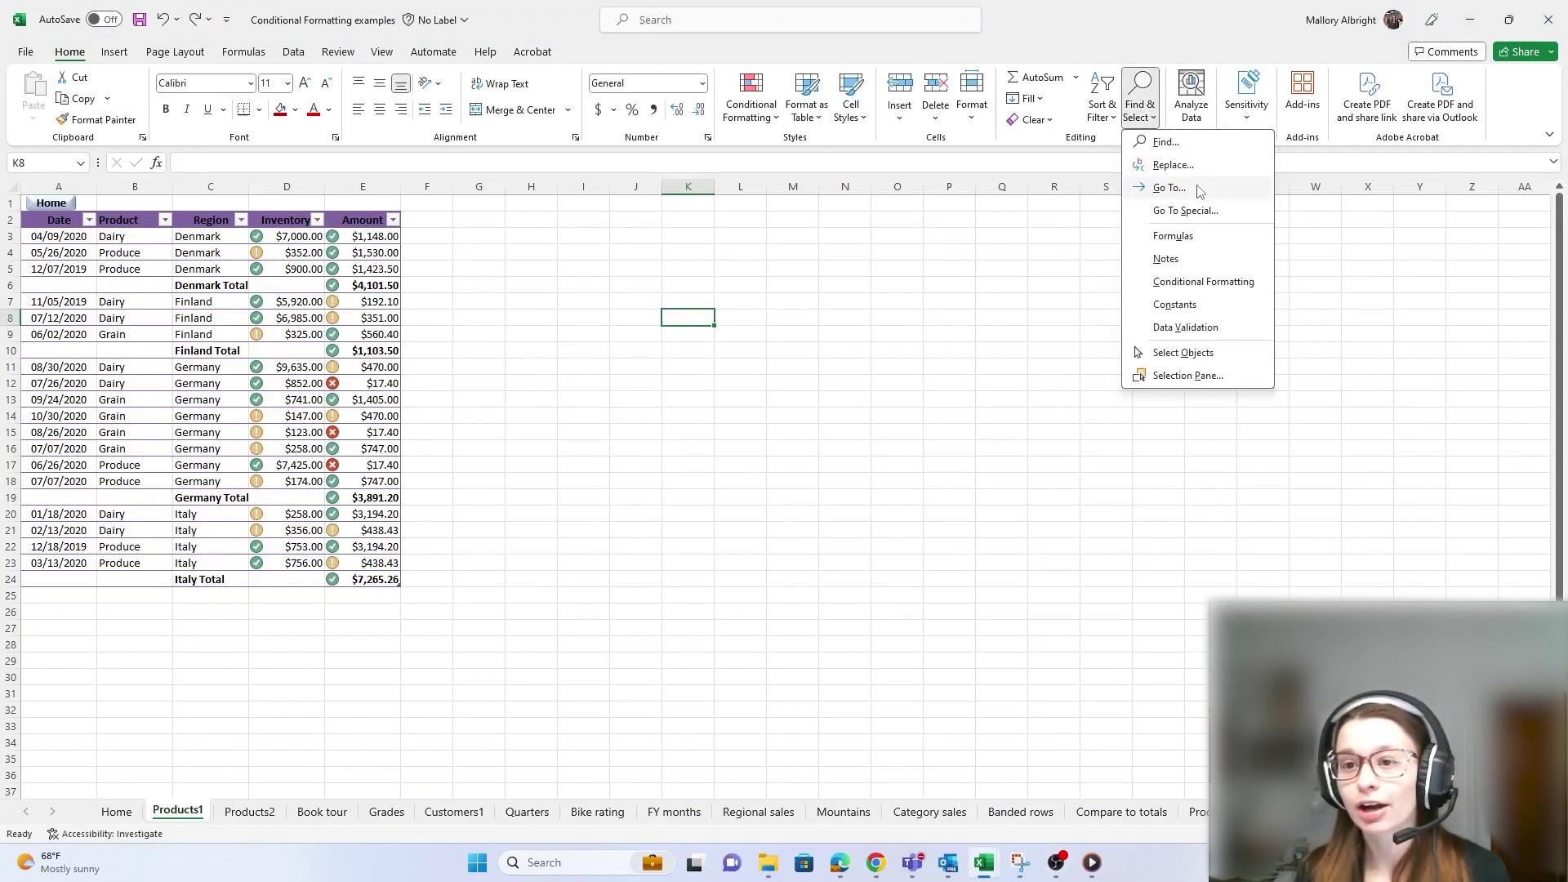
left_click(1196, 286)
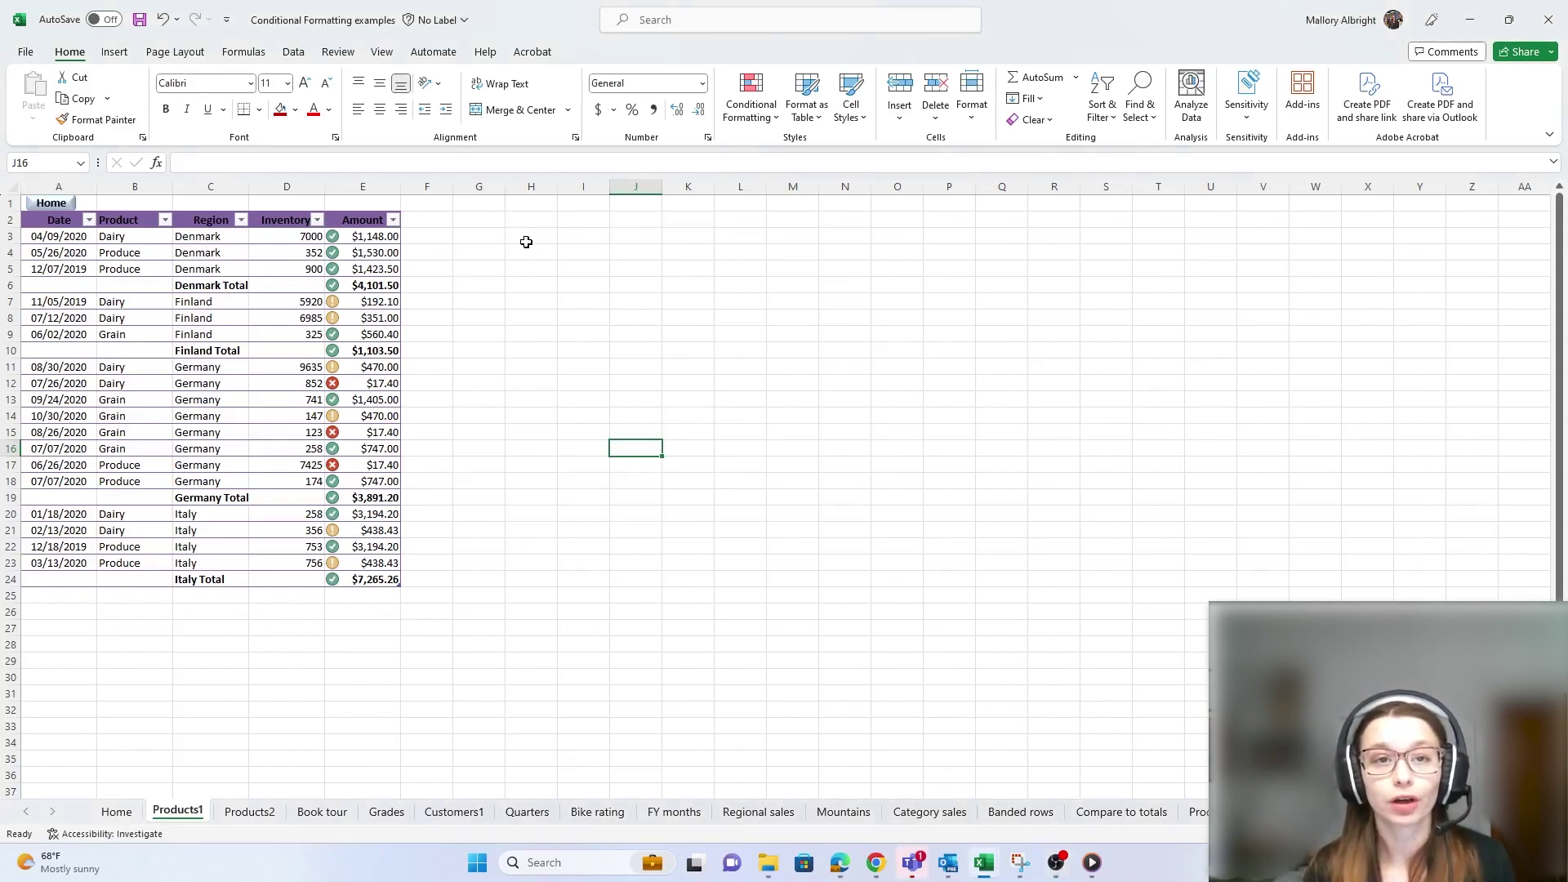
Copy the Amount column's currency format and icons onto the Inventory column with Format Painter
left_click(395, 186)
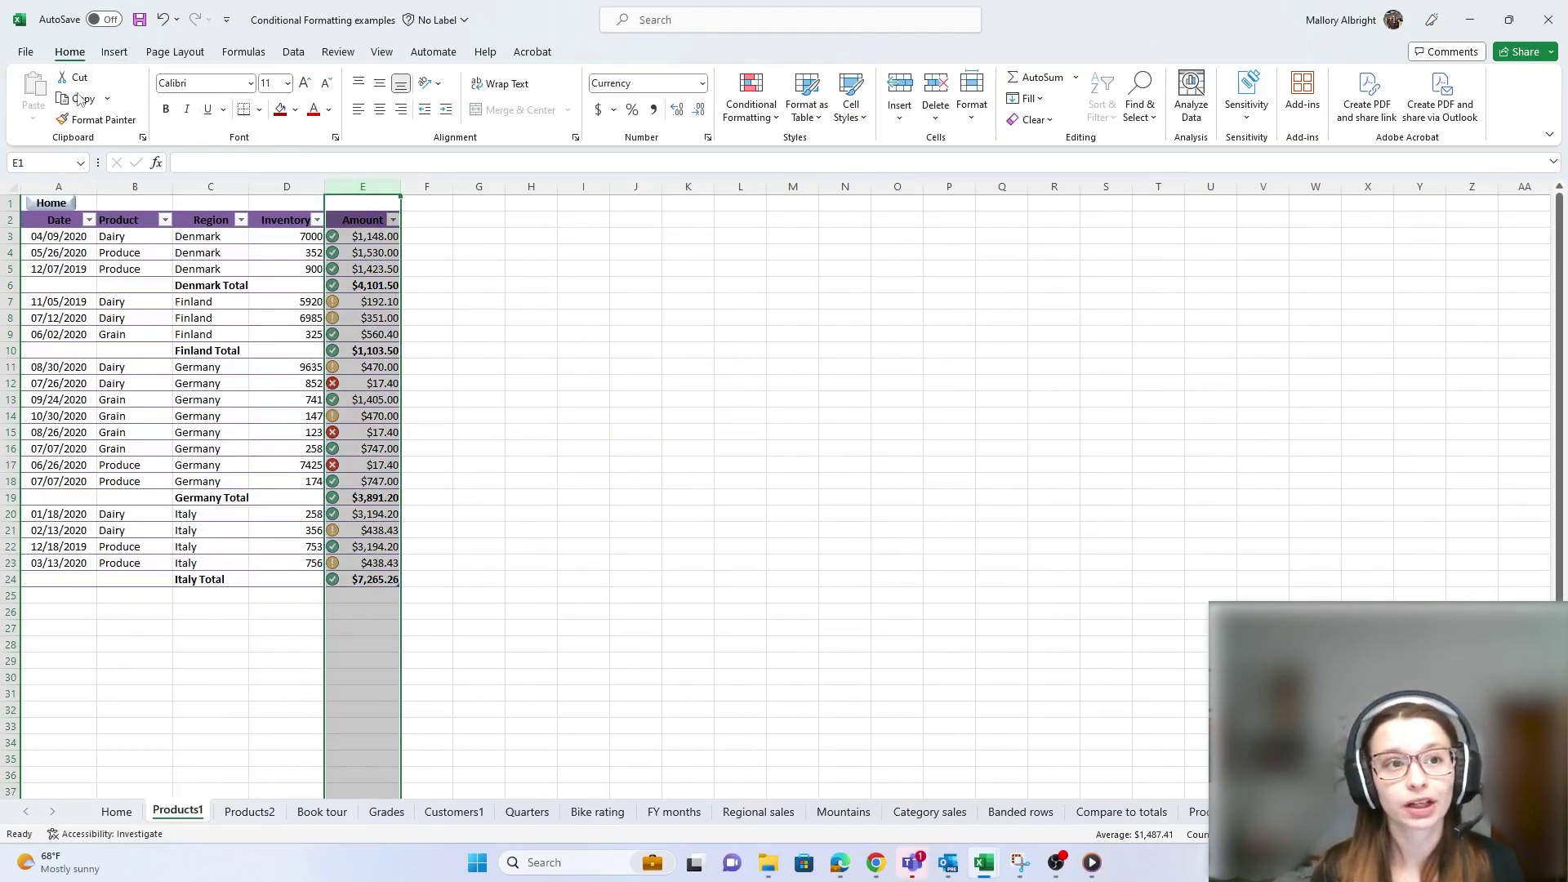
left_click(96, 120)
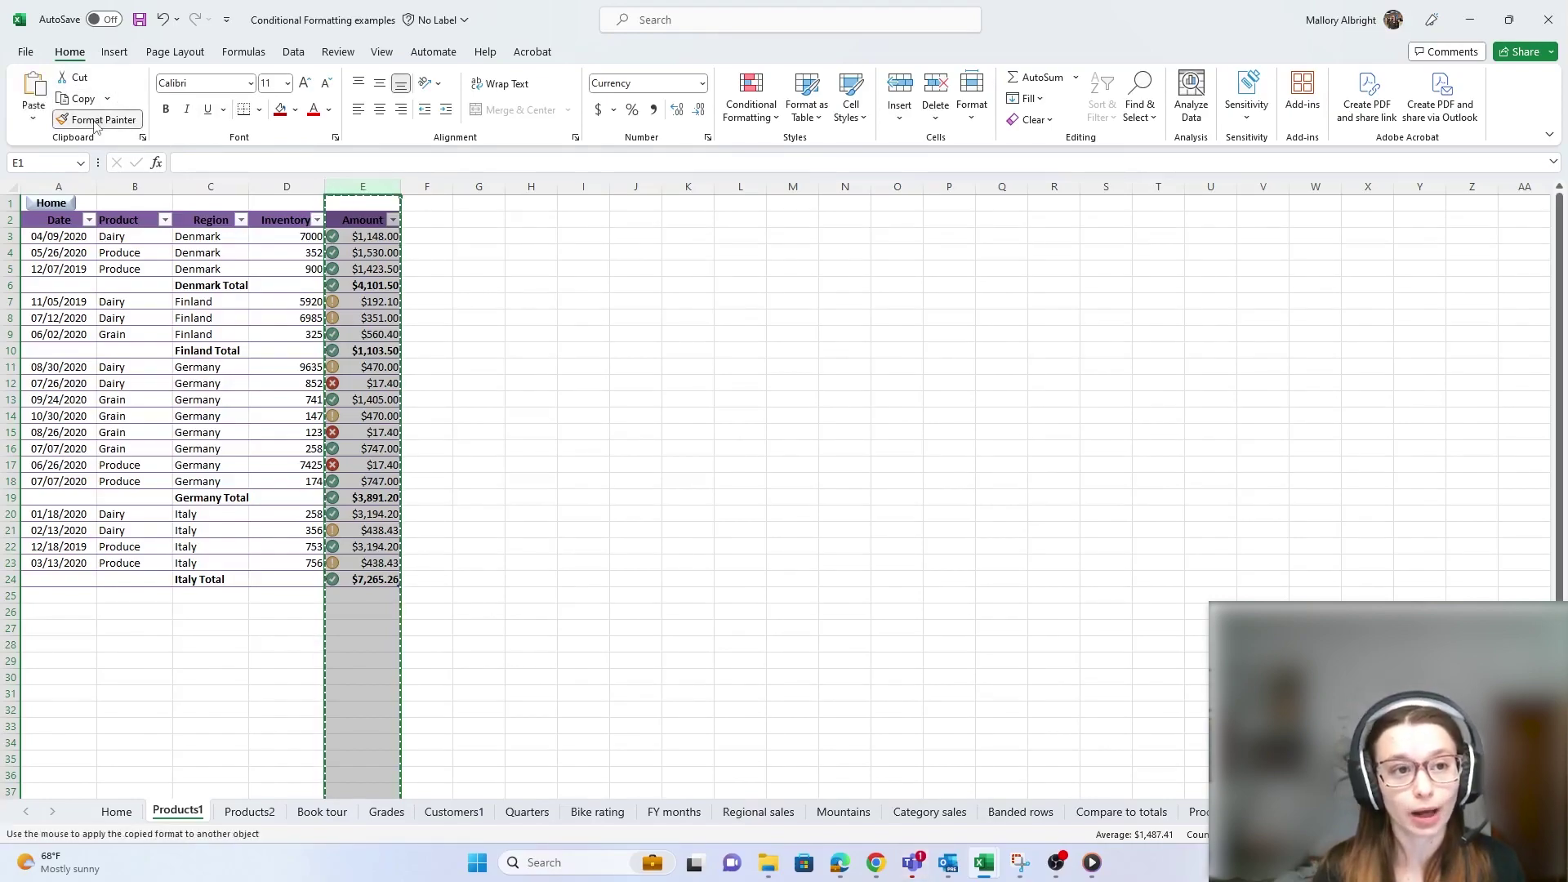
left_click(285, 187)
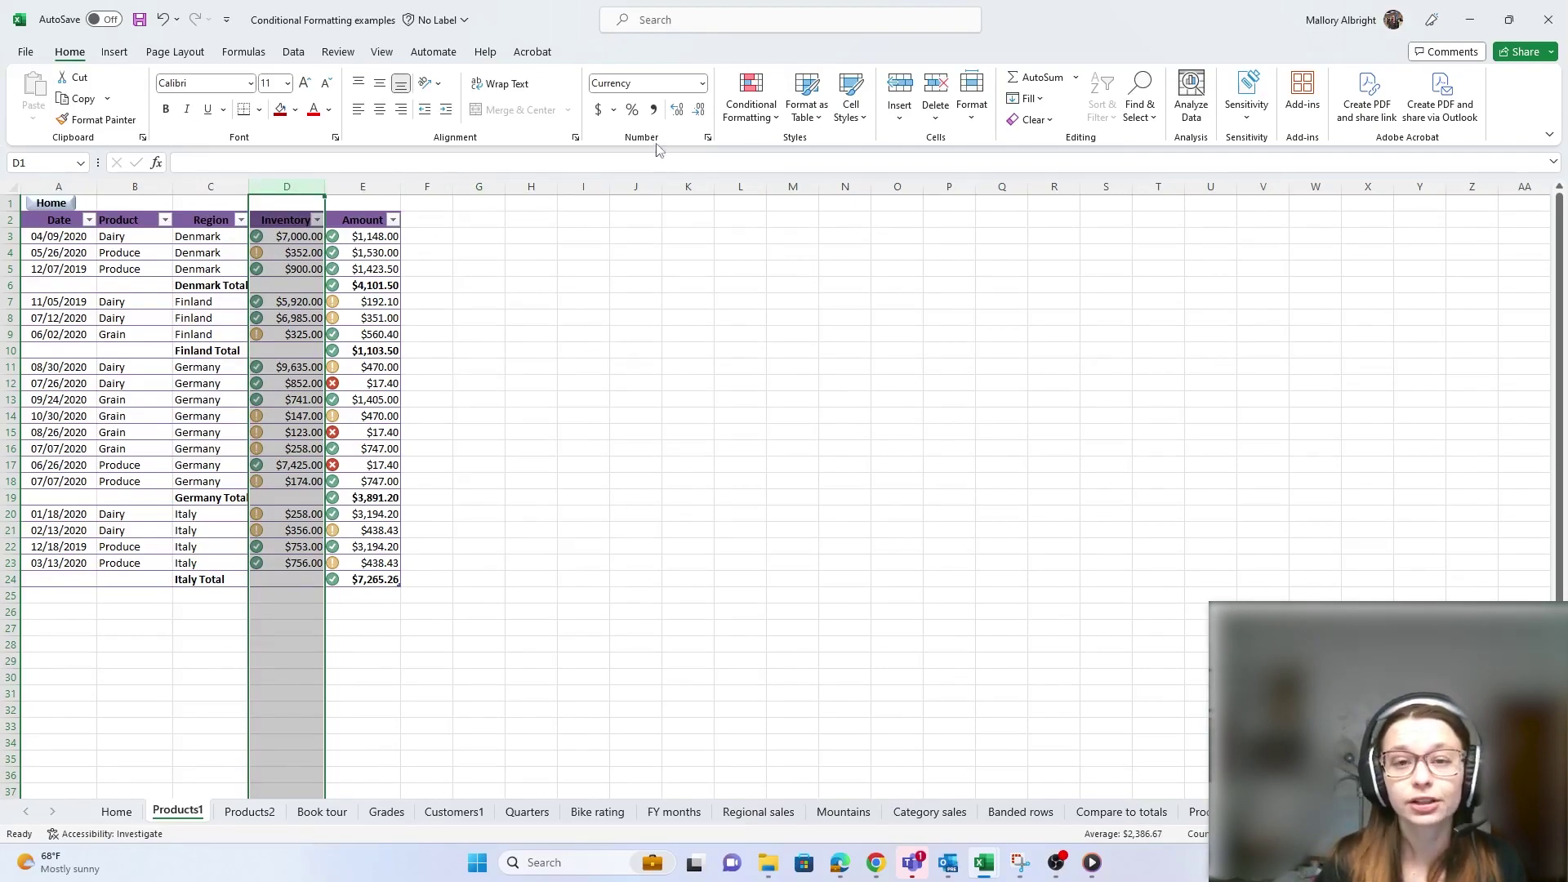
Clear conditional formatting rules from the entire sheet, then select an empty cell
left_click(775, 117)
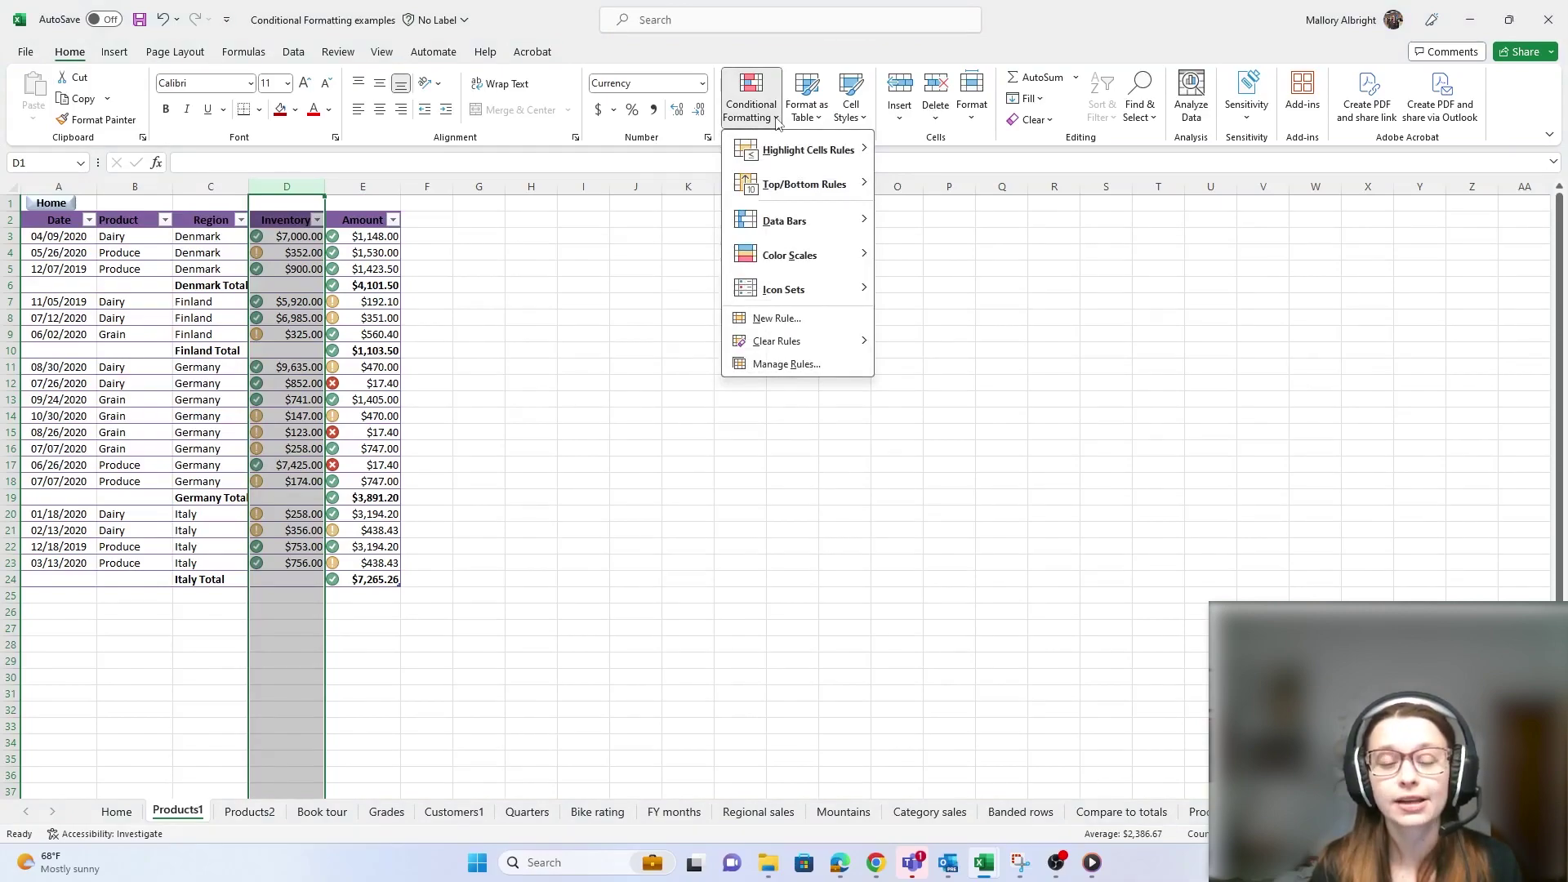
mouse_move(776, 344)
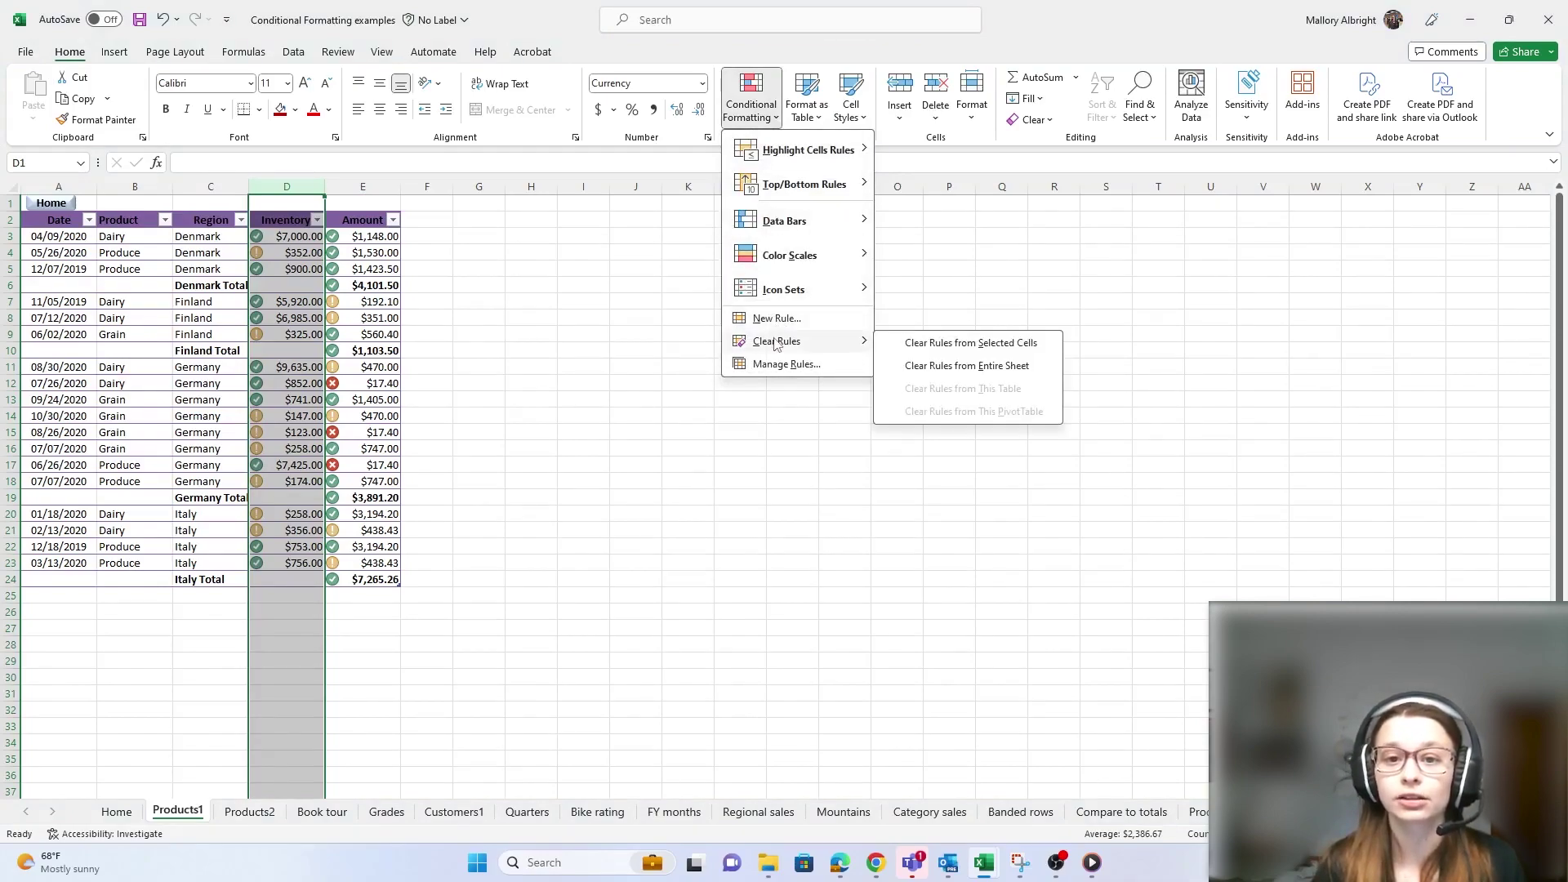
left_click(961, 375)
left_click(634, 333)
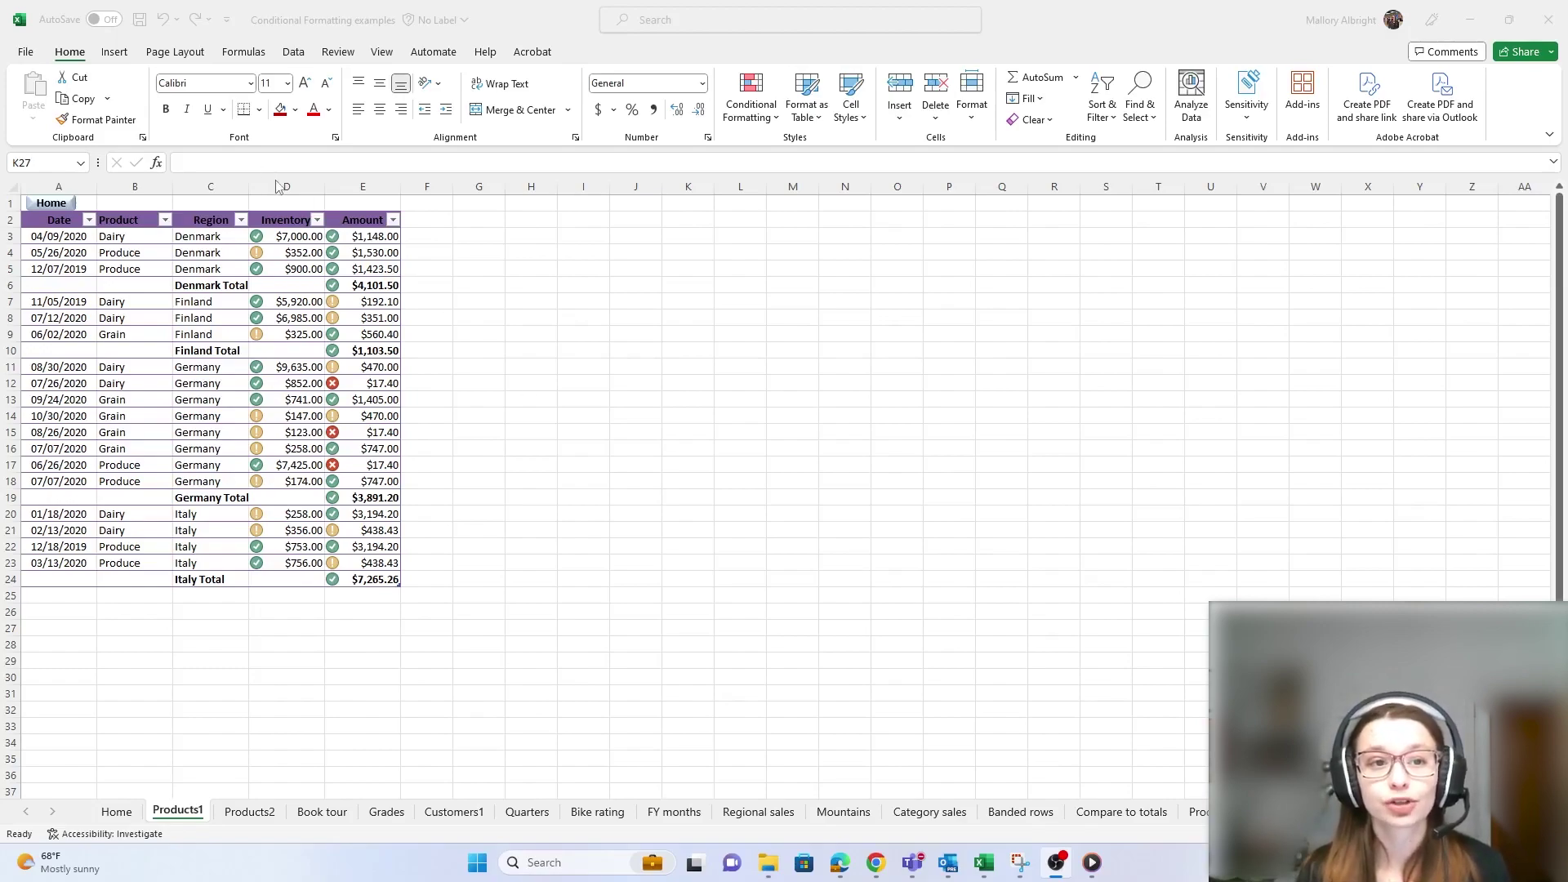
Select the Inventory and Amount columns and open the conditional formatting Manage Rules list
left_click_drag(278, 187, 353, 187)
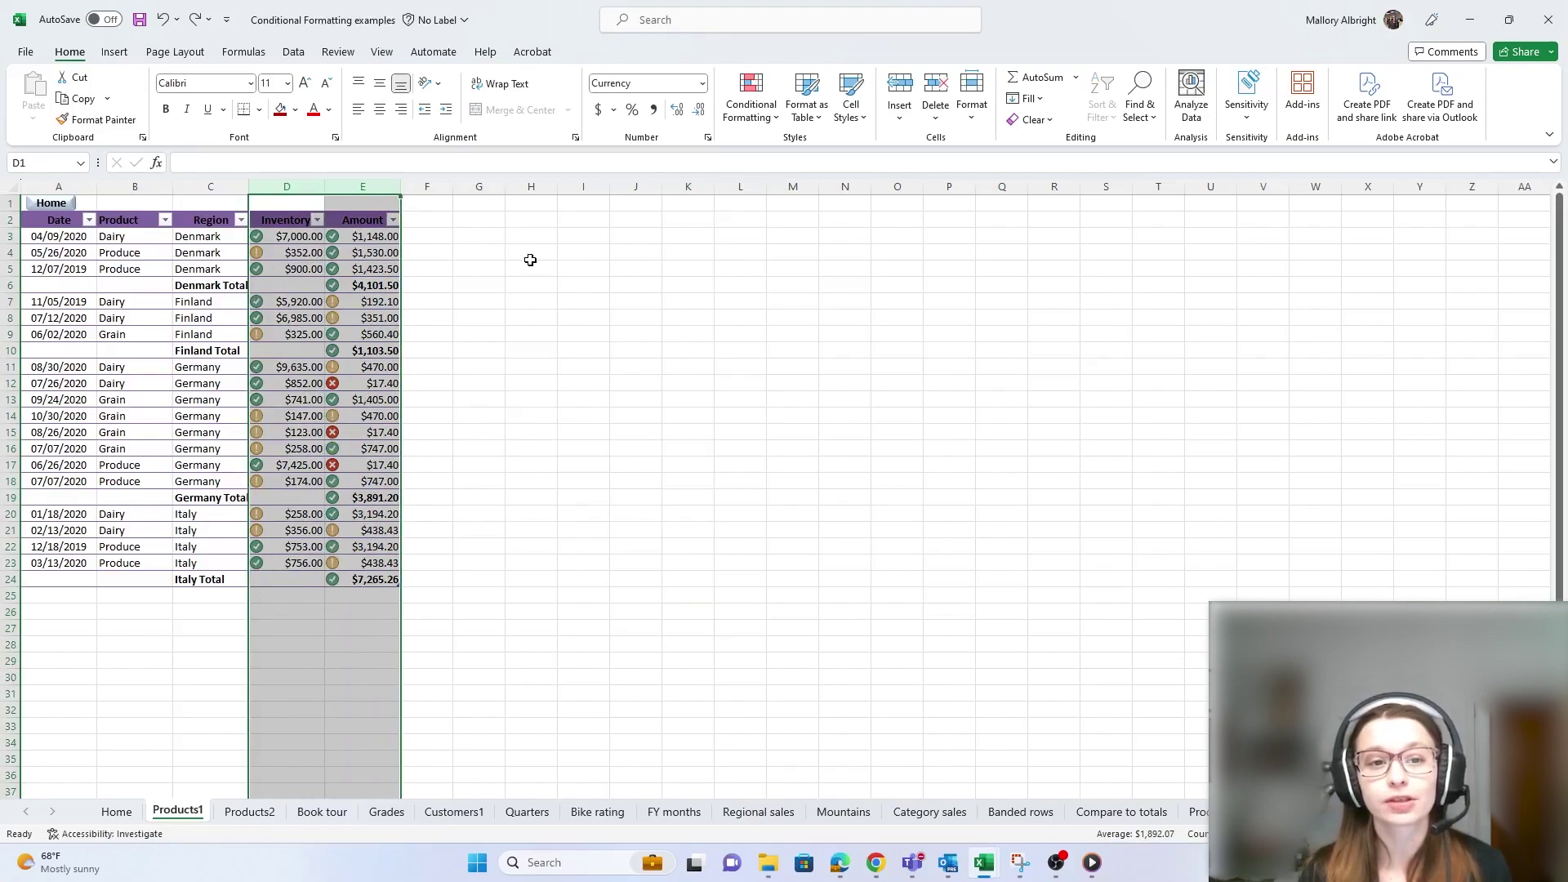
left_click(749, 115)
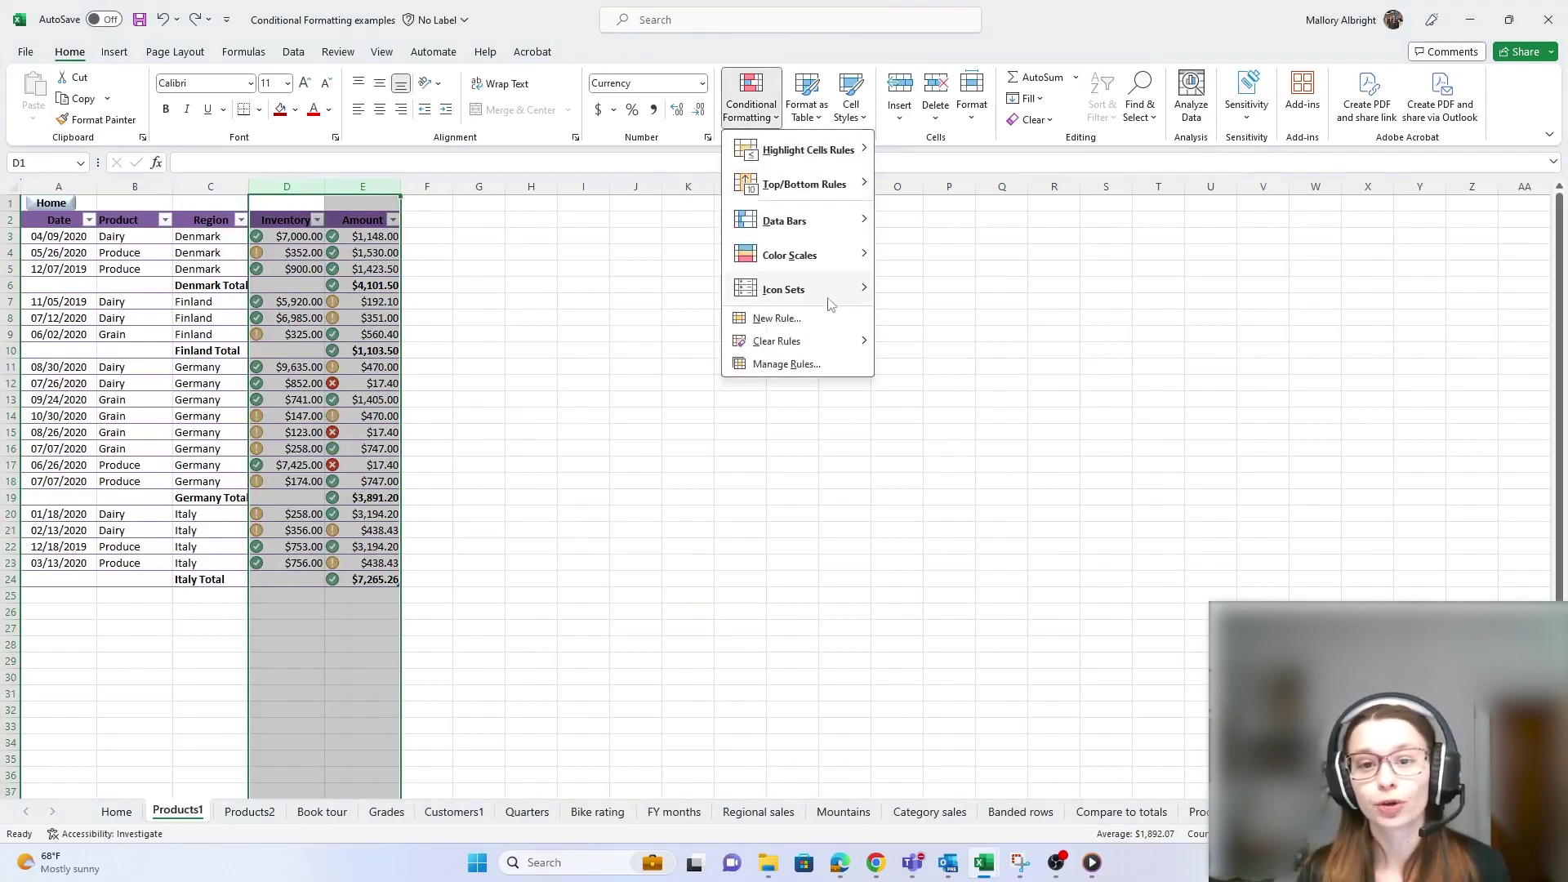
left_click(806, 368)
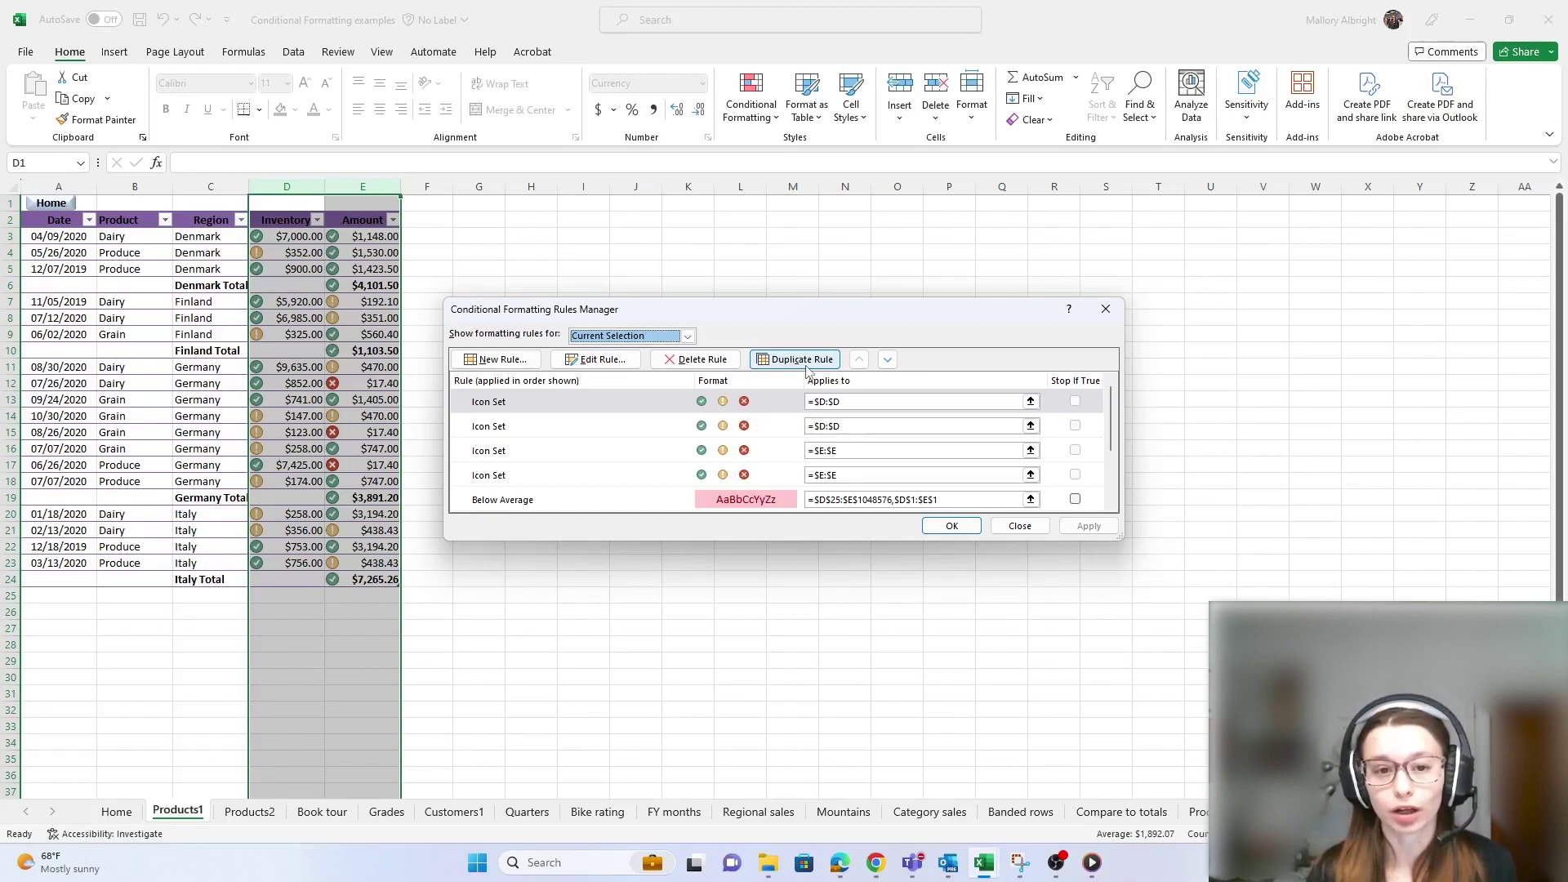
scroll(699, 430, "down", 3)
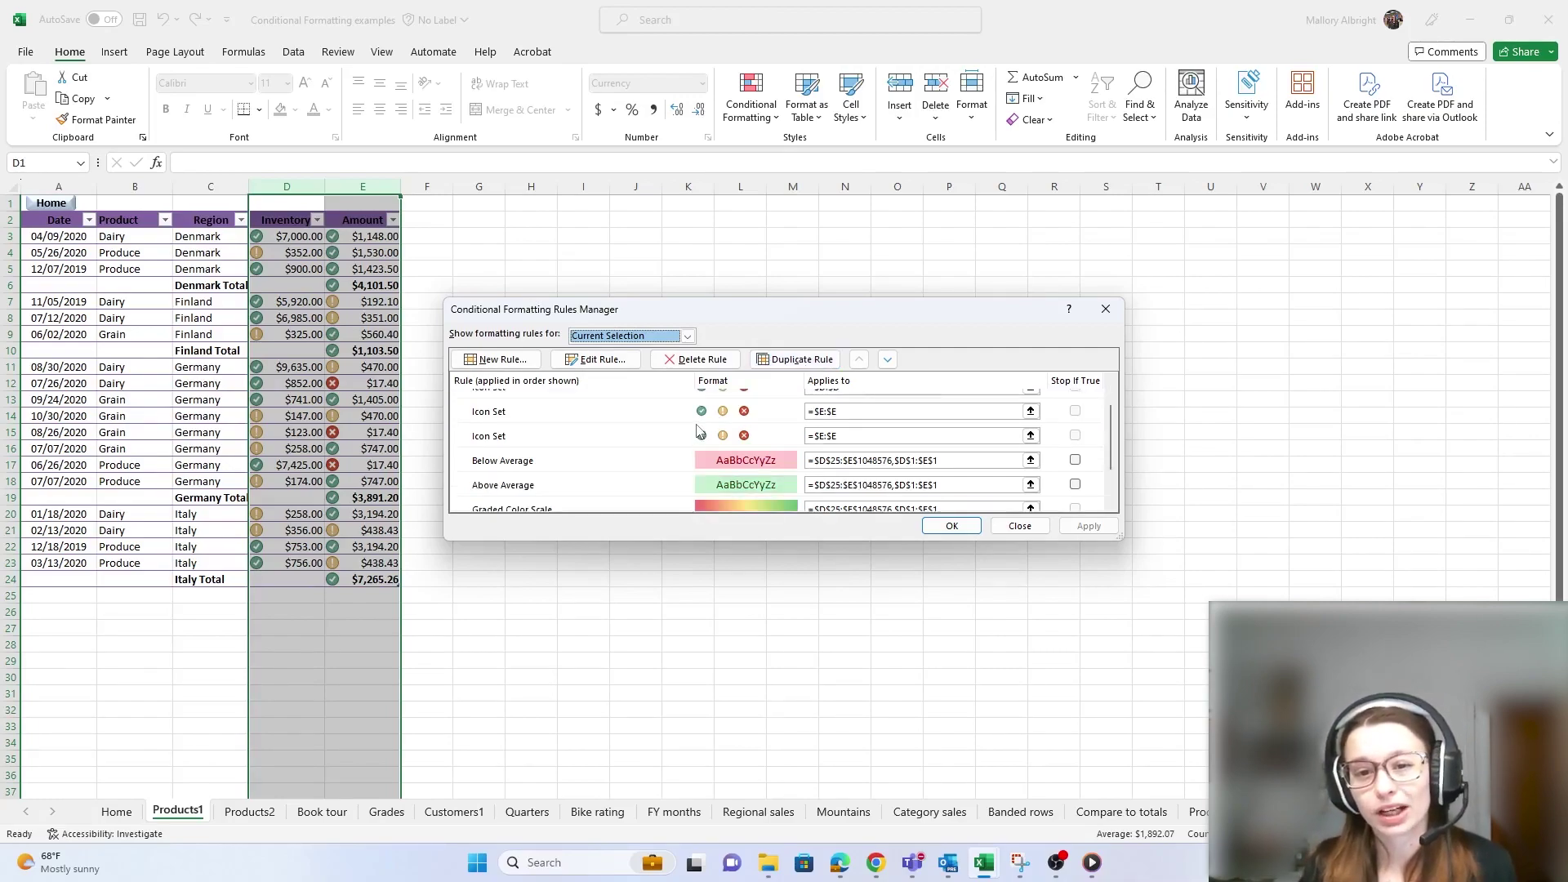
scroll(637, 430, "down", 1)
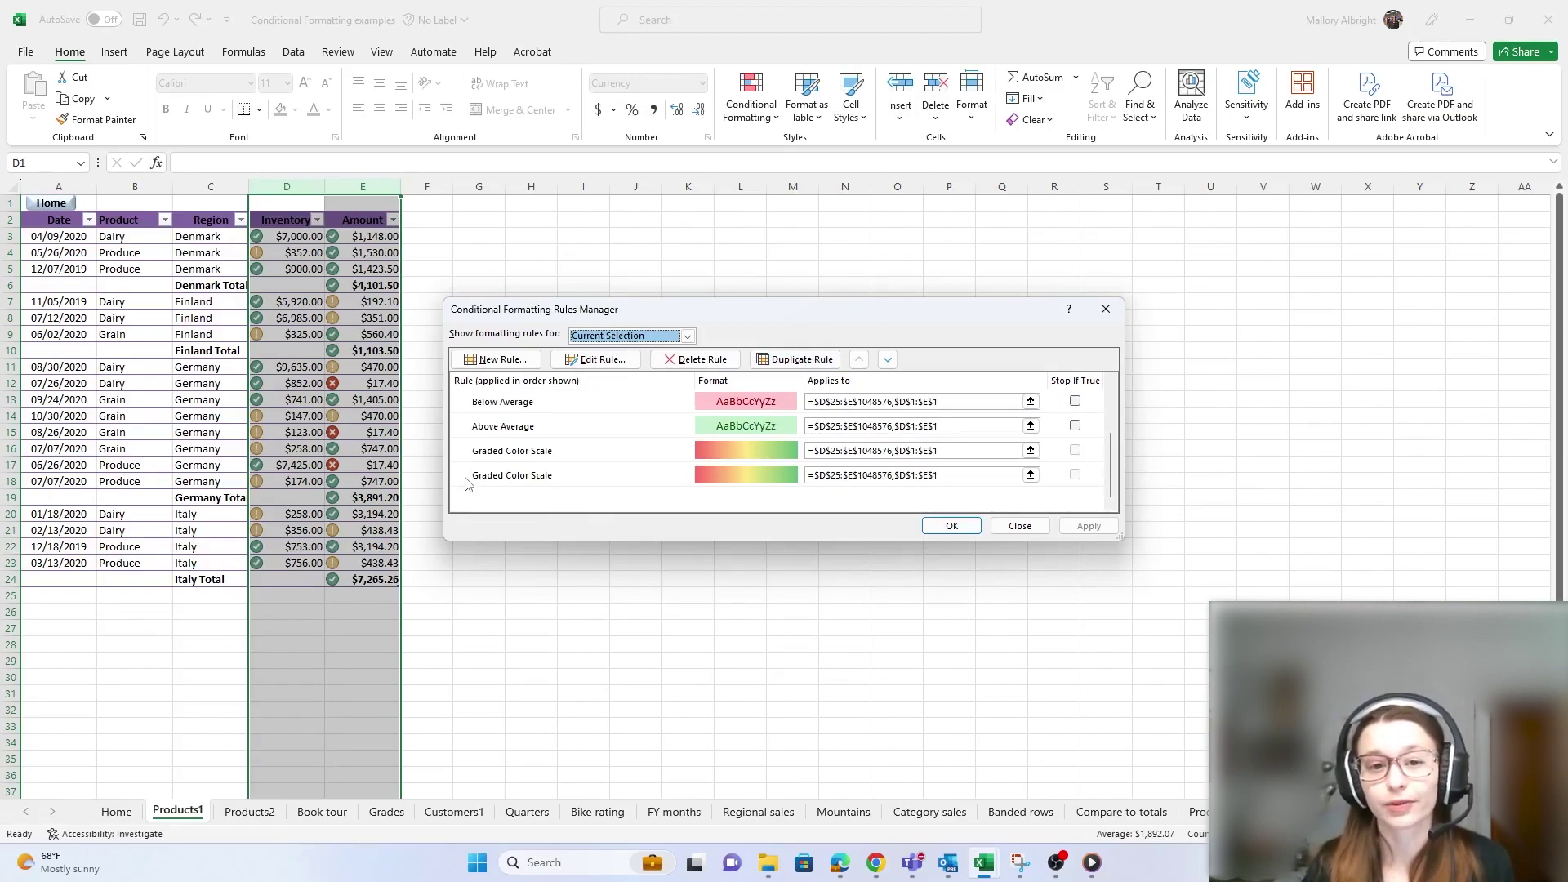
scroll(560, 463, "up", 1)
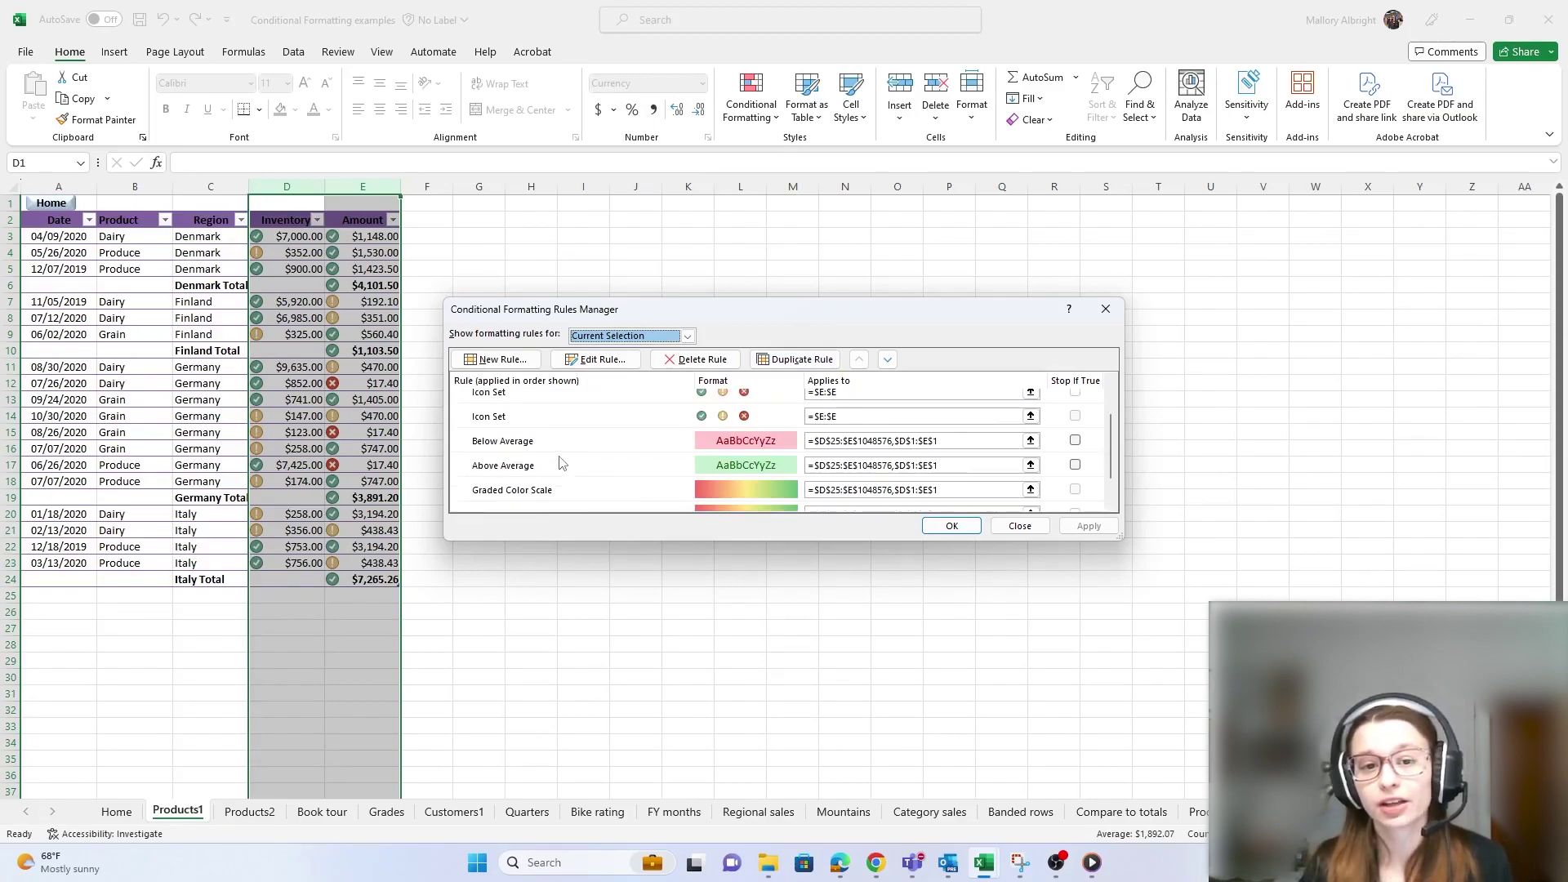
scroll(555, 464, "up", 1)
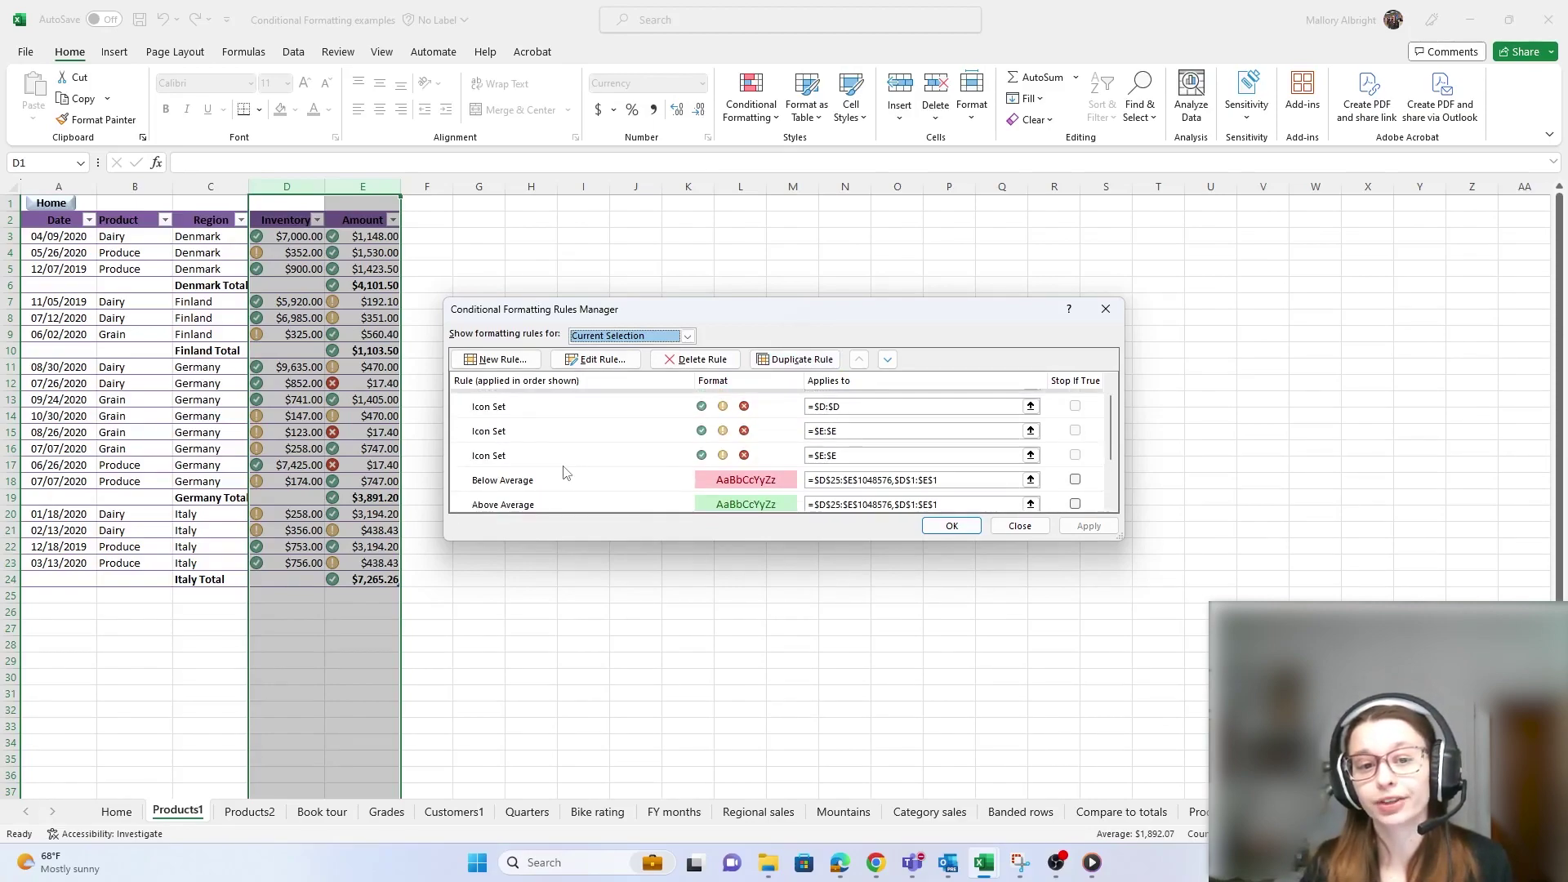
scroll(563, 468, "up", 1)
scroll(564, 469, "down", 2)
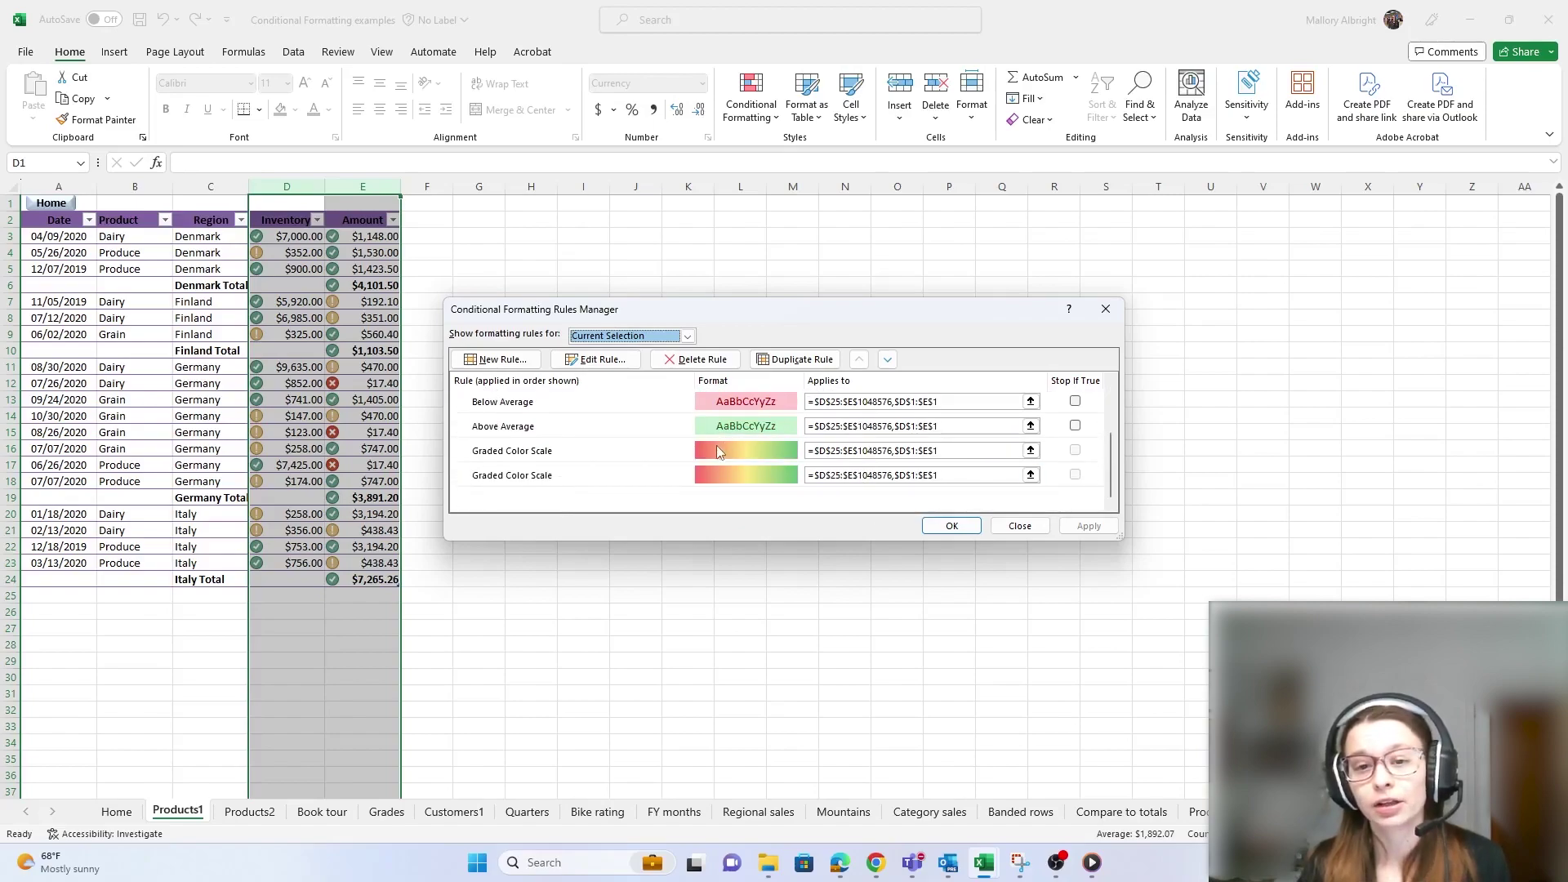
scroll(1053, 477, "up", 2)
scroll(921, 451, "down", 2)
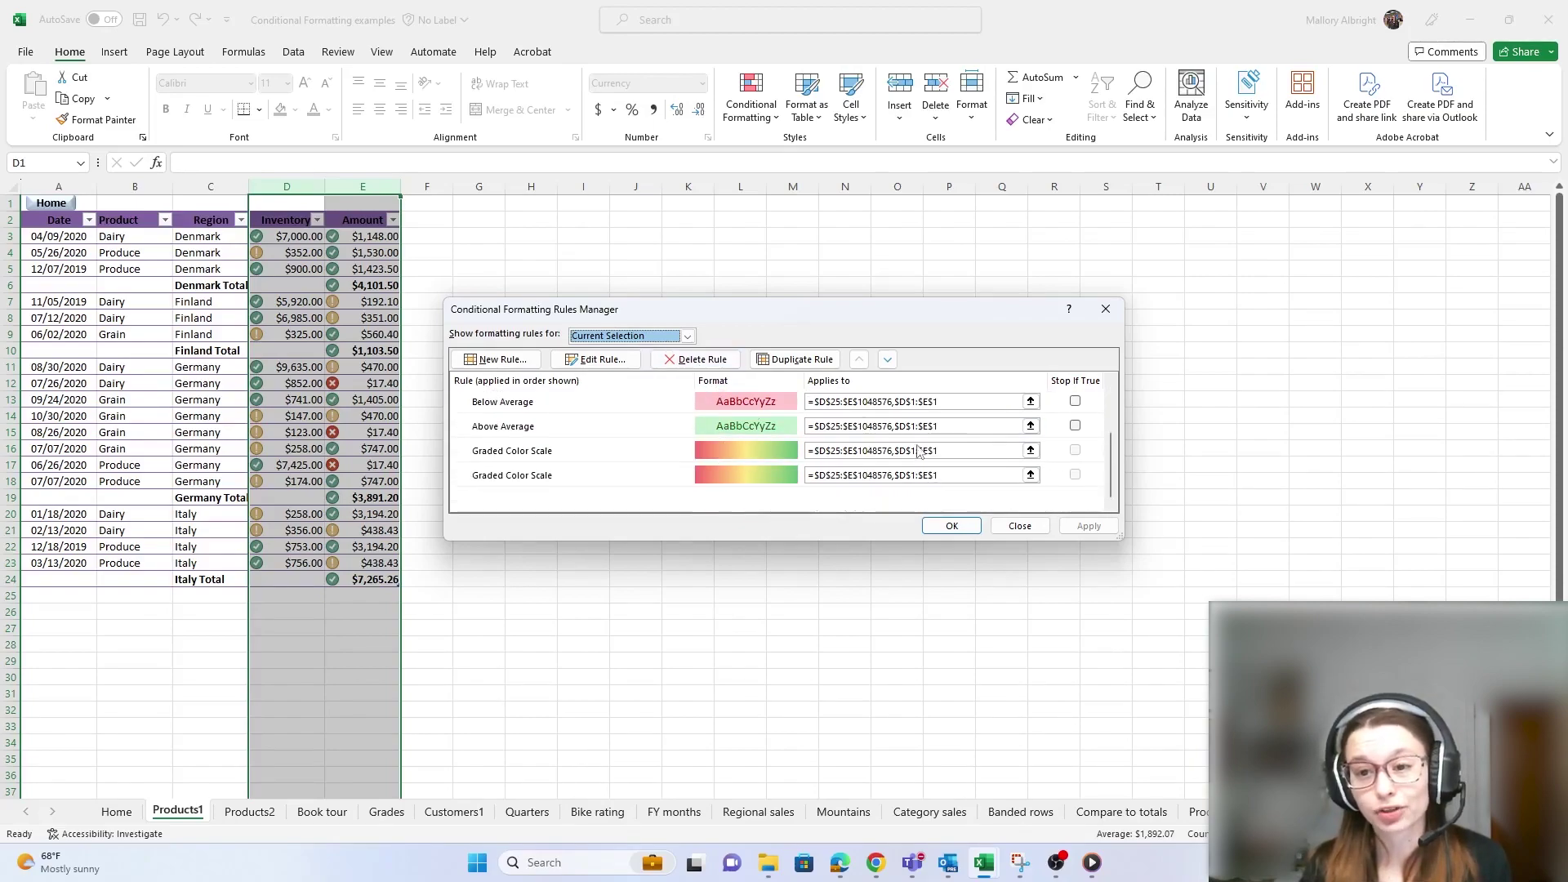
Delete the Graded Color Scale, Above Average and Below Average rules
left_click(1083, 479)
left_click(1076, 459)
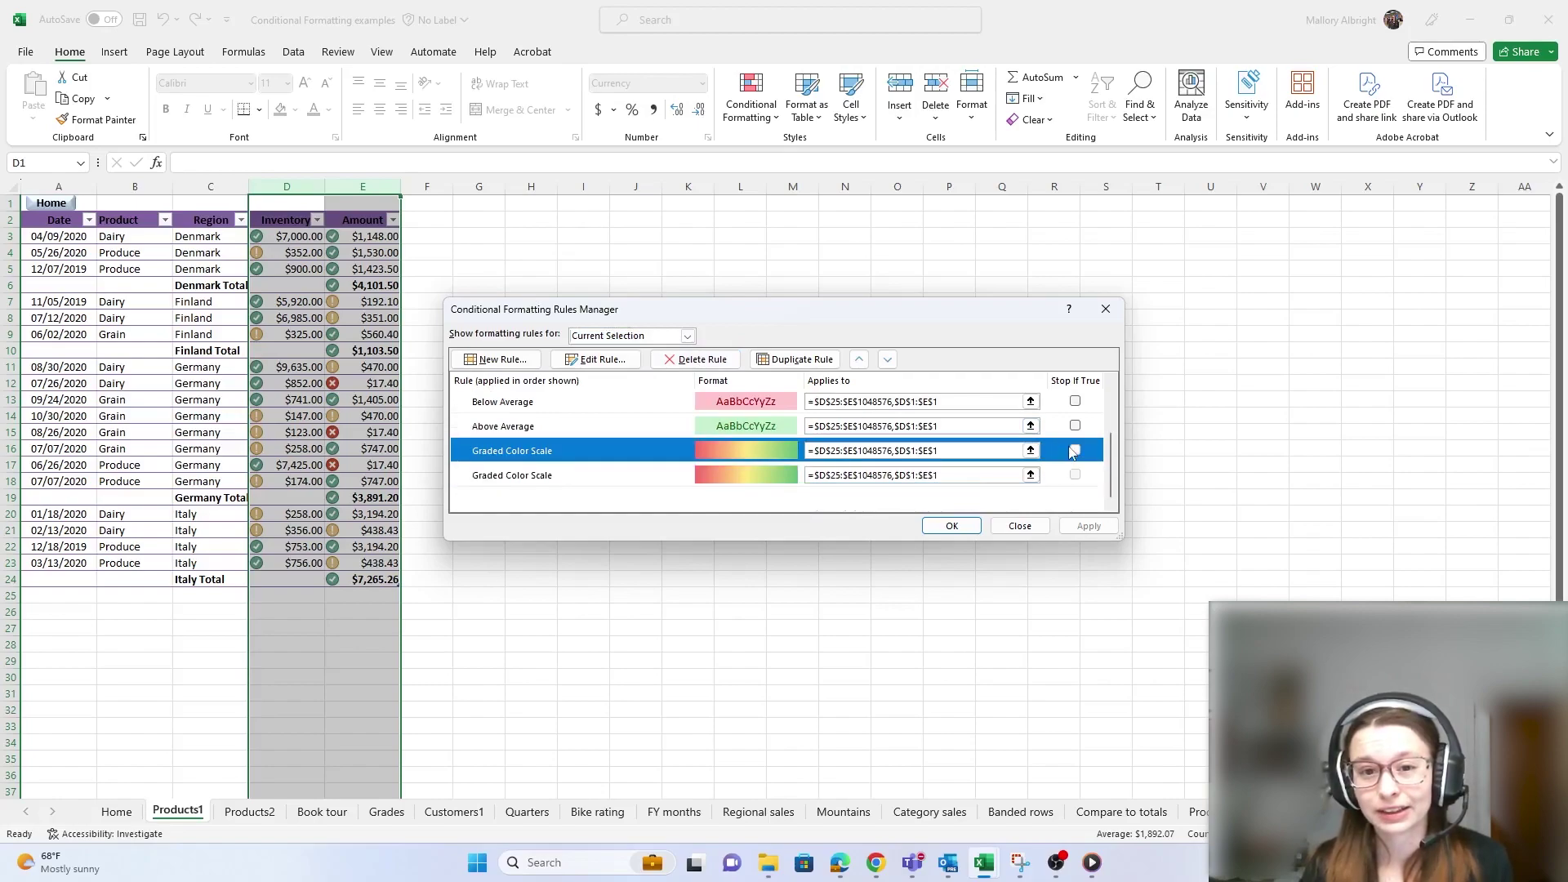
scroll(1031, 464, "up", 1)
scroll(1031, 464, "down", 1)
left_click(674, 482)
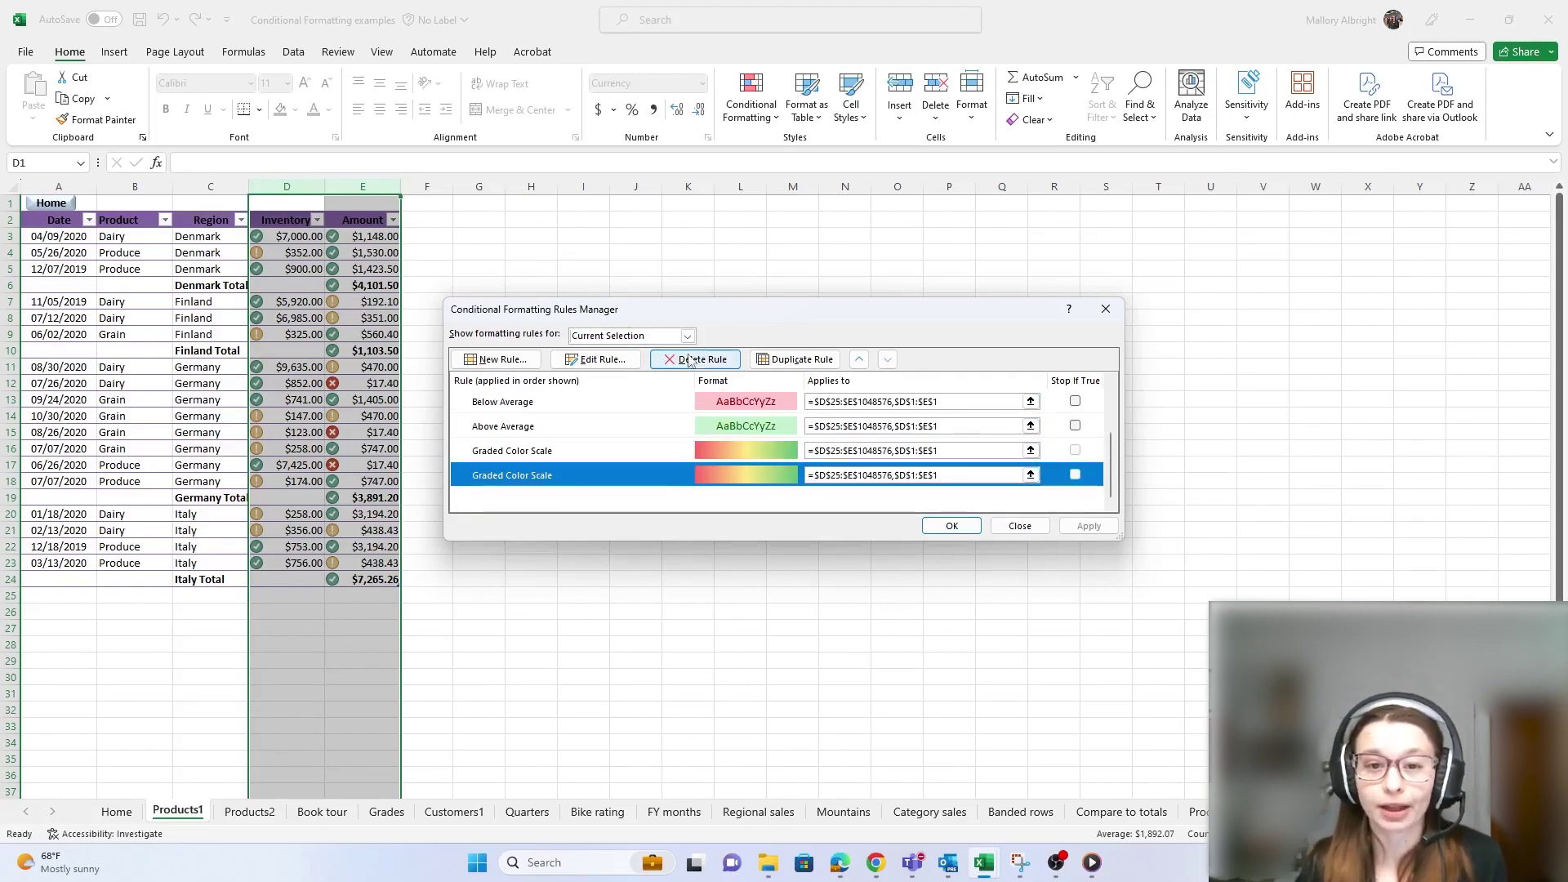
left_click(694, 359)
left_click(630, 482)
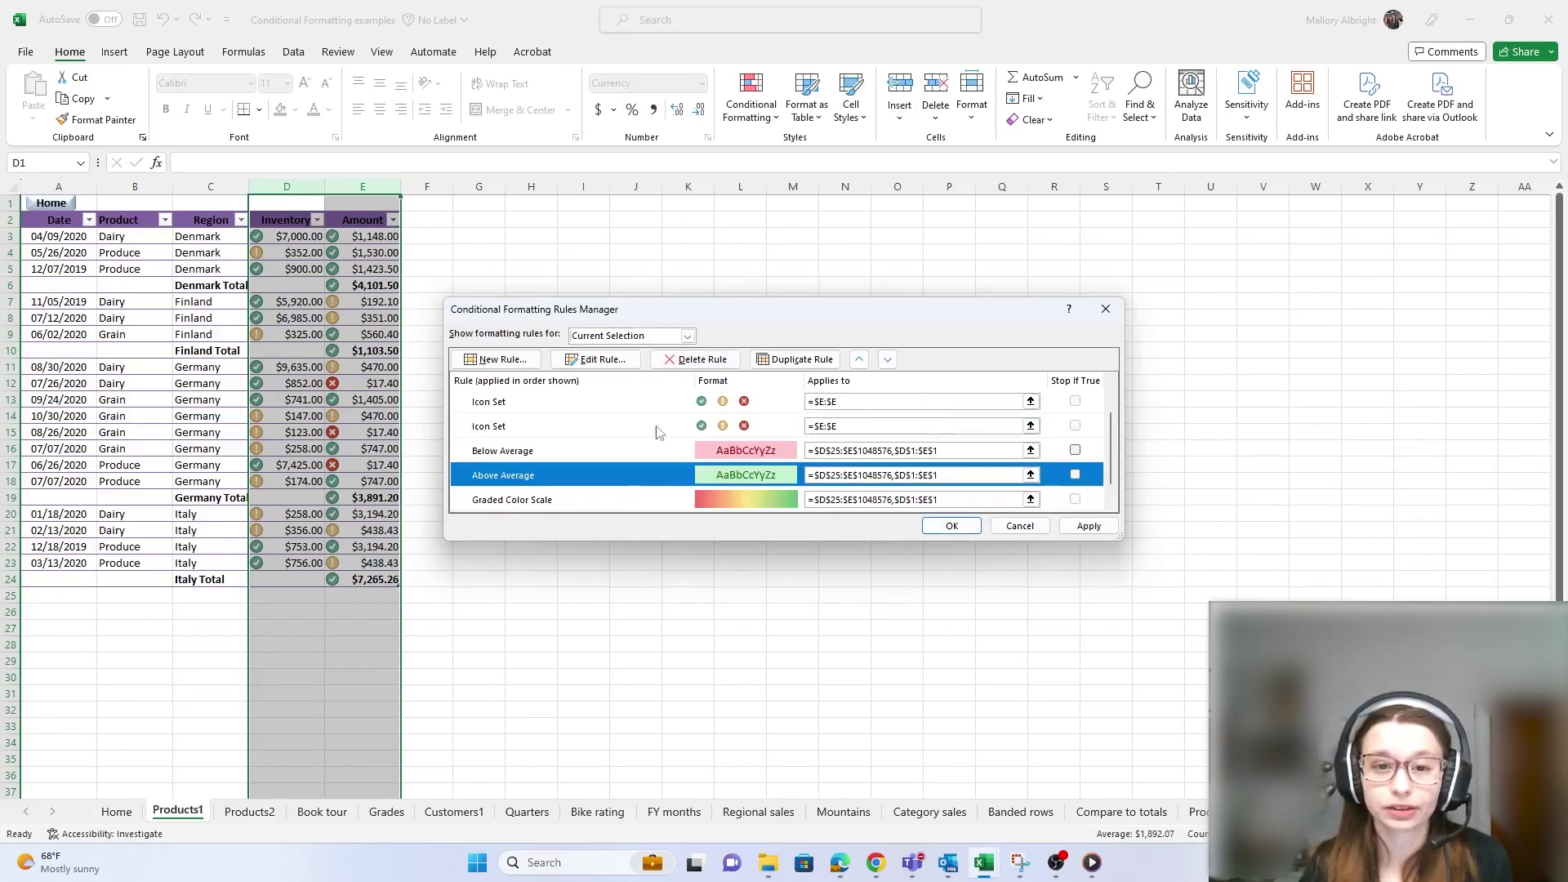
left_click(694, 359)
left_click(625, 480)
left_click(694, 360)
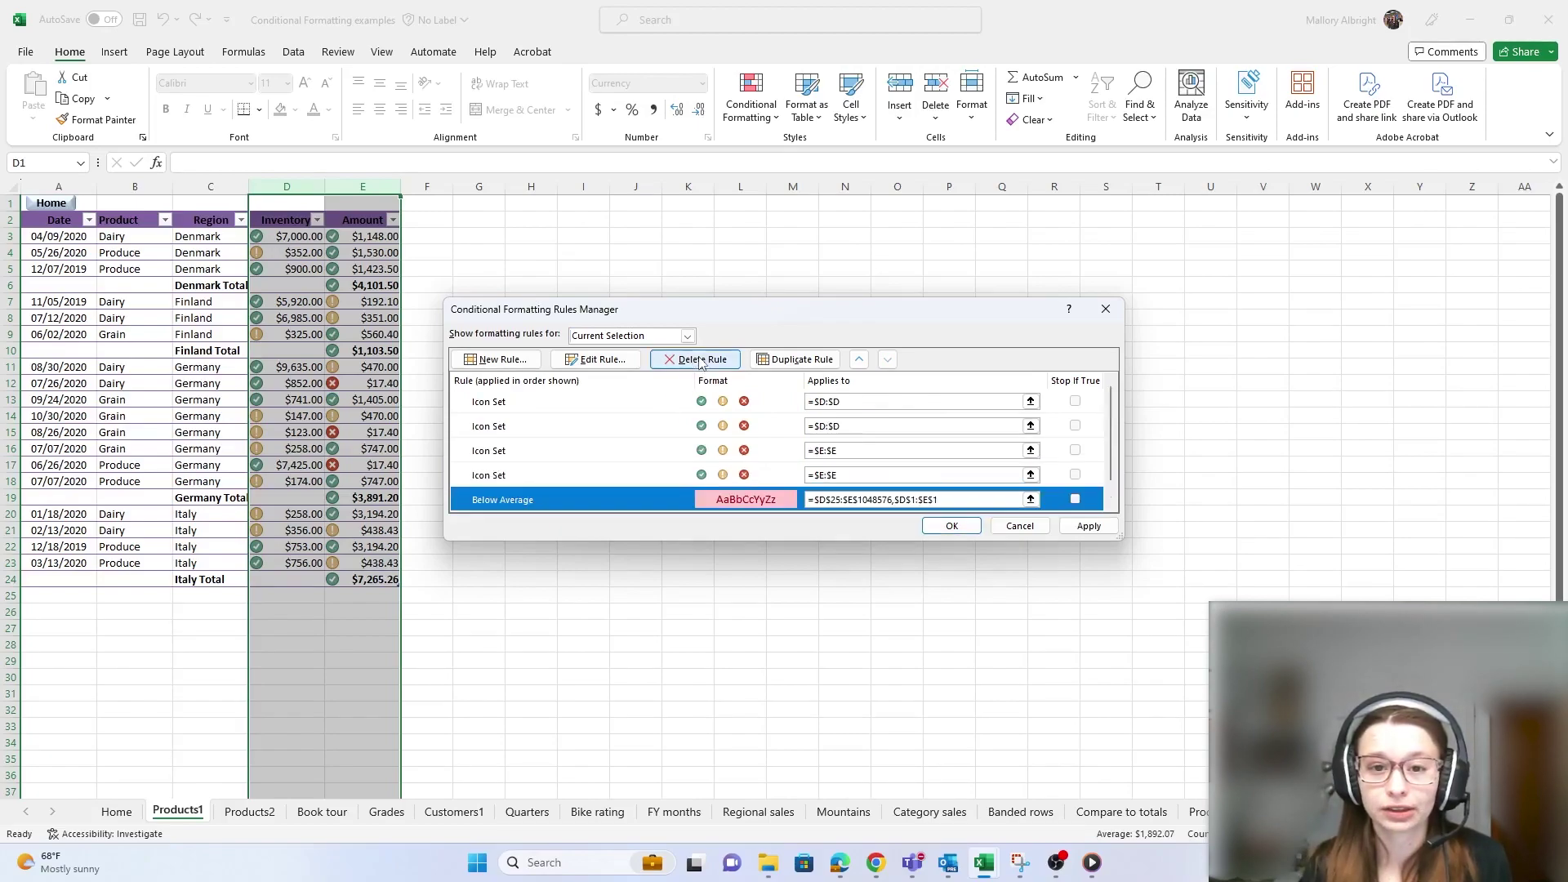
left_click(669, 361)
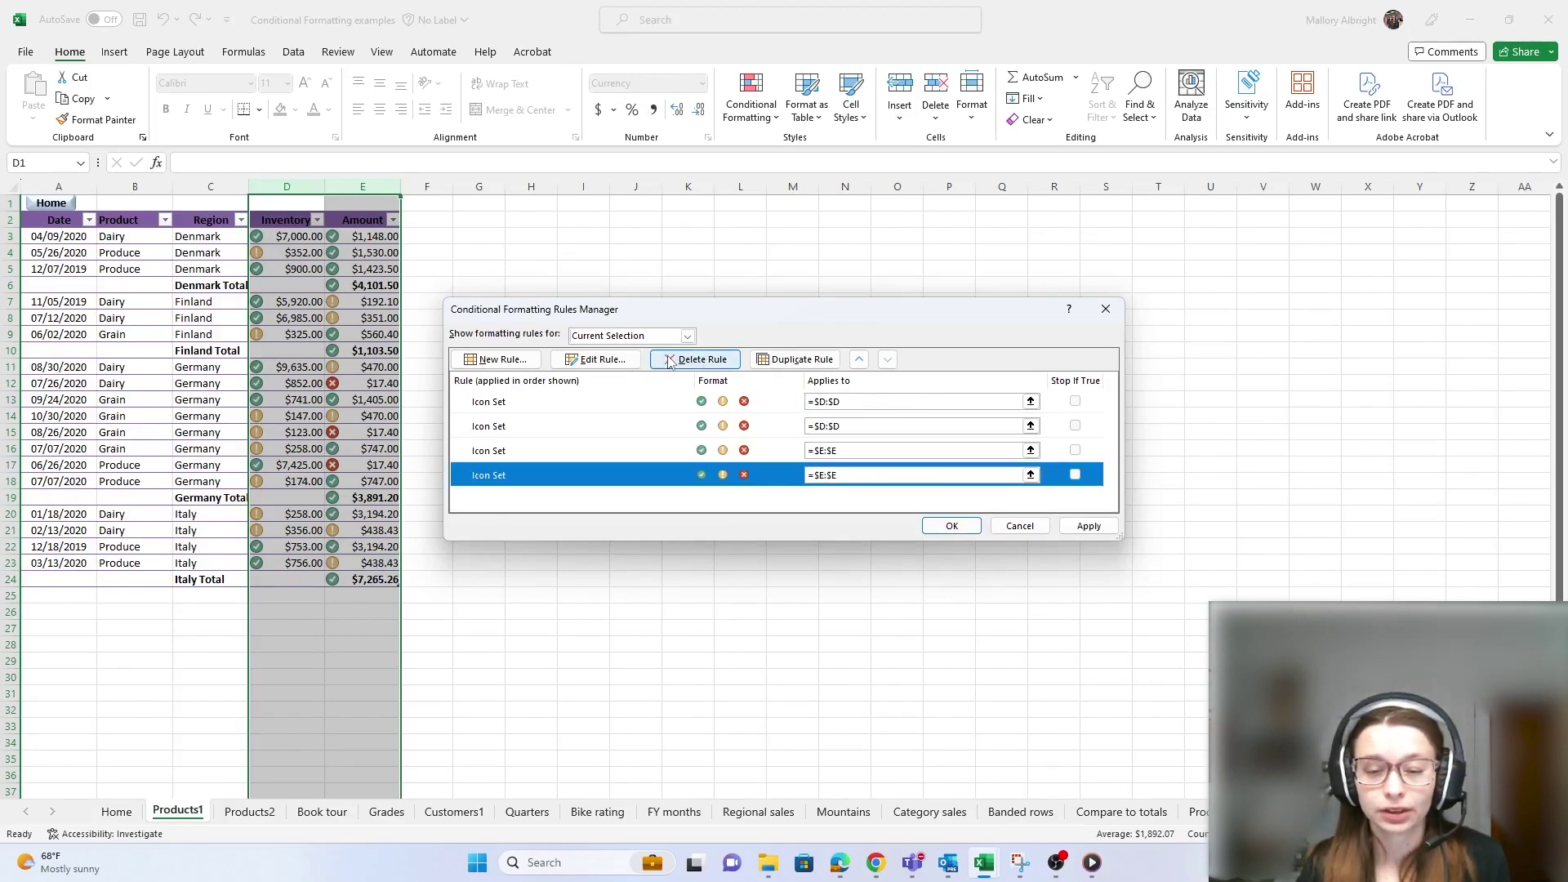
Delete both column E Icon Set rules, keeping only the $D:$D icon sets, and confirm
left_click(590, 456)
left_click(696, 359)
left_click(672, 449)
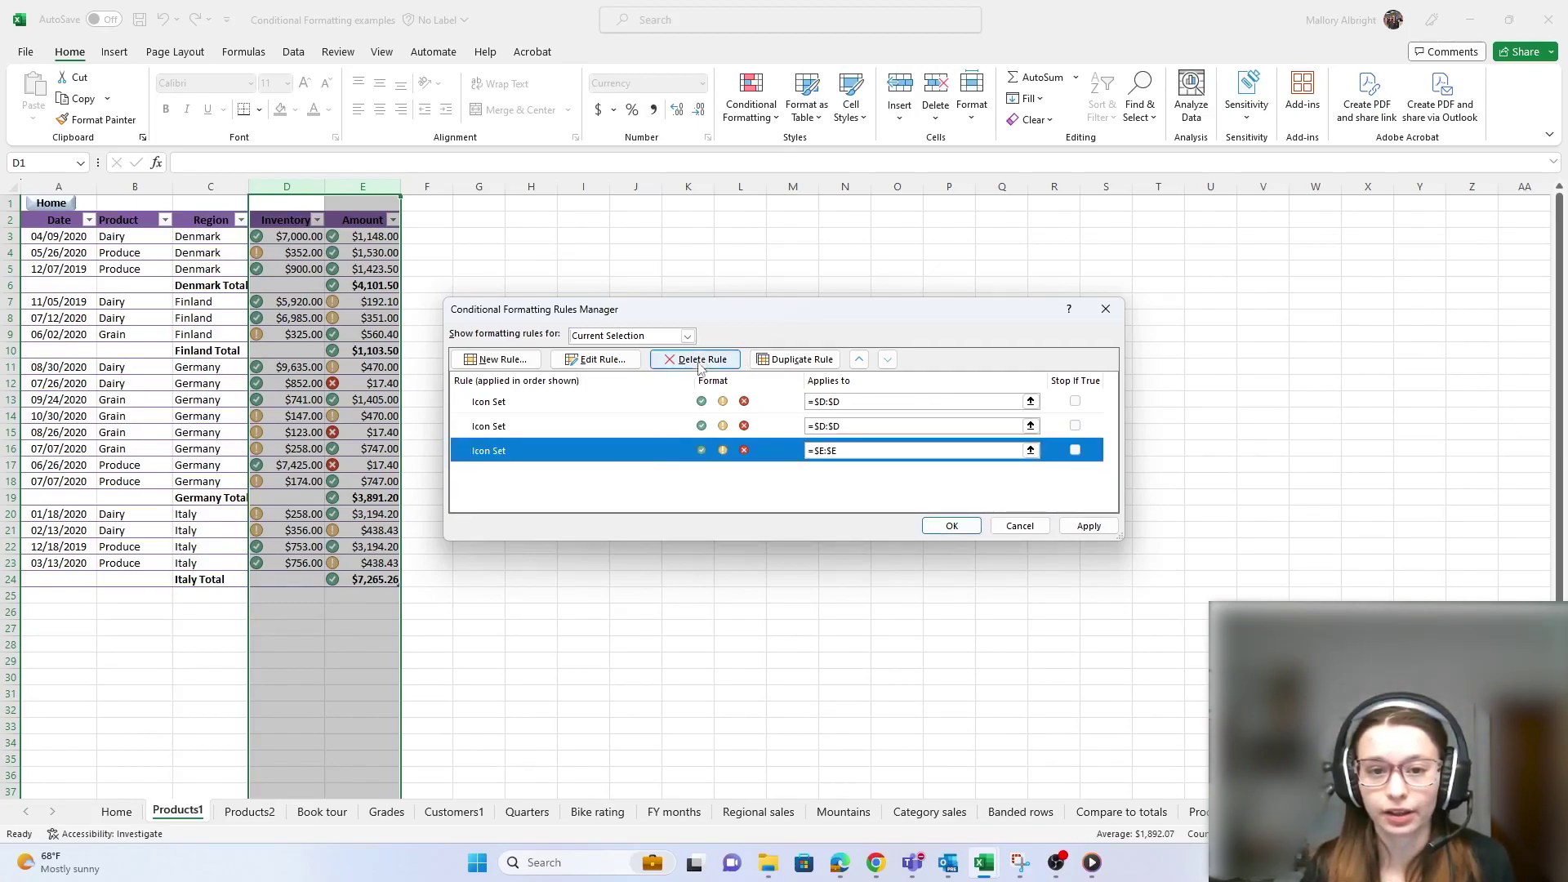
left_click(698, 363)
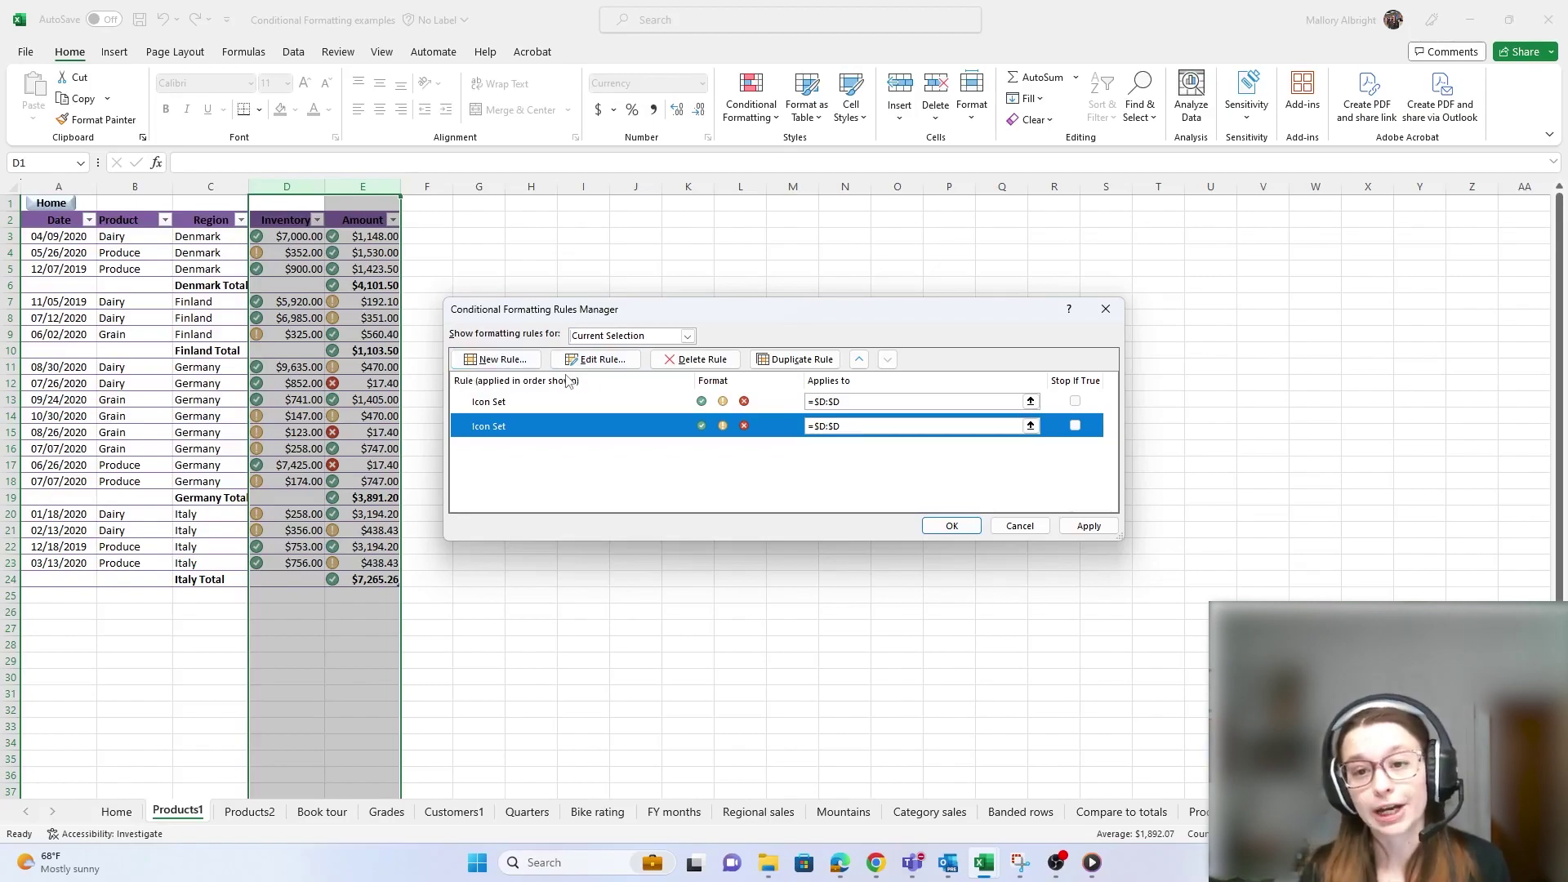
left_click(952, 526)
Deselect the columns by selecting an empty cell
left_click(682, 357)
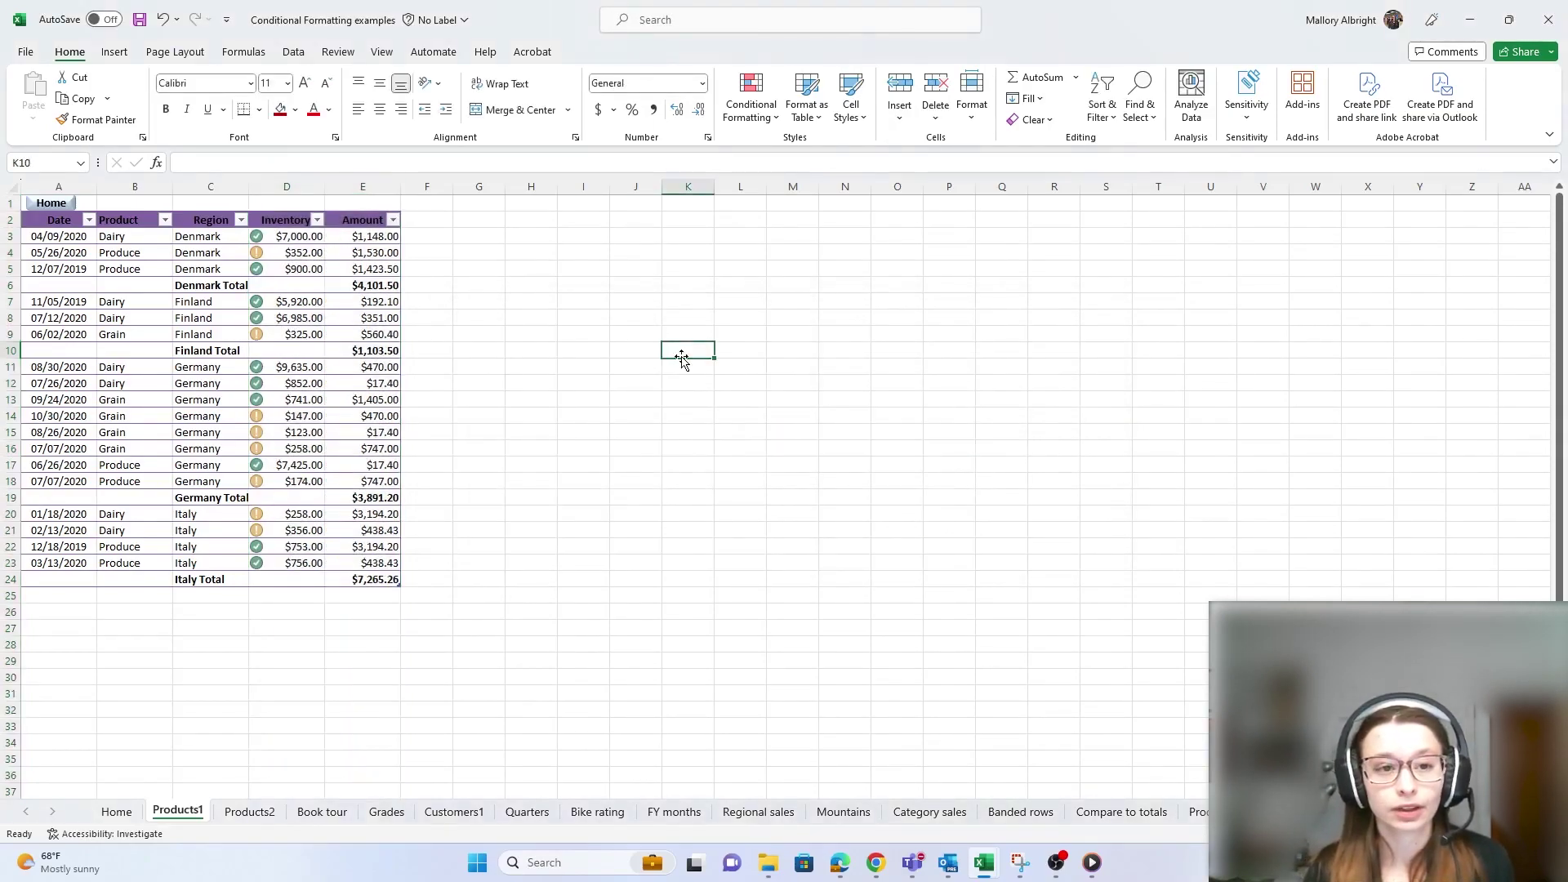